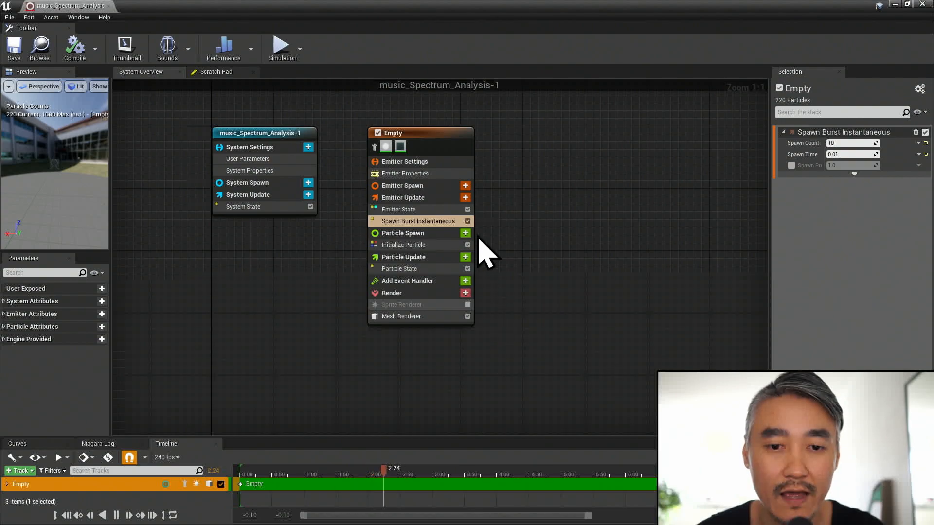
- Choose GPUCompute Sim as the Sim Target in the Empty emitter's properties
left_click(423, 174)
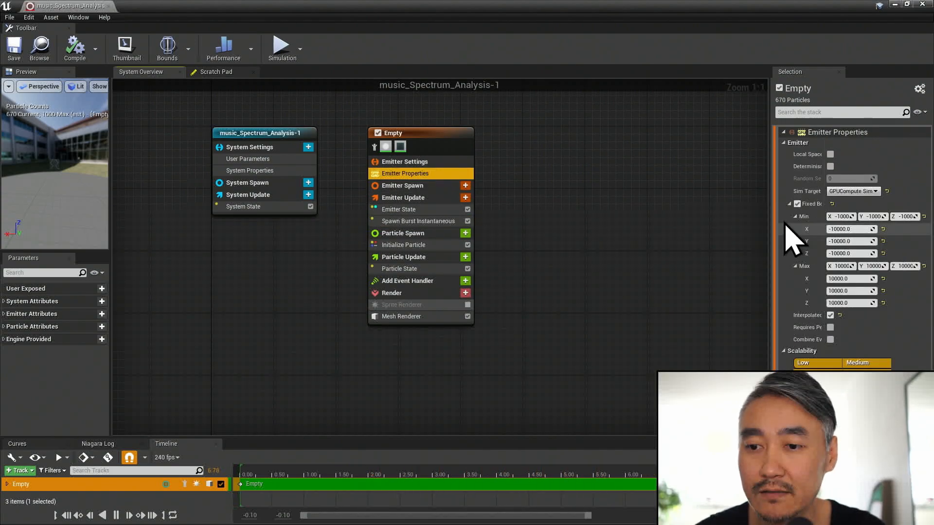
left_click(864, 191)
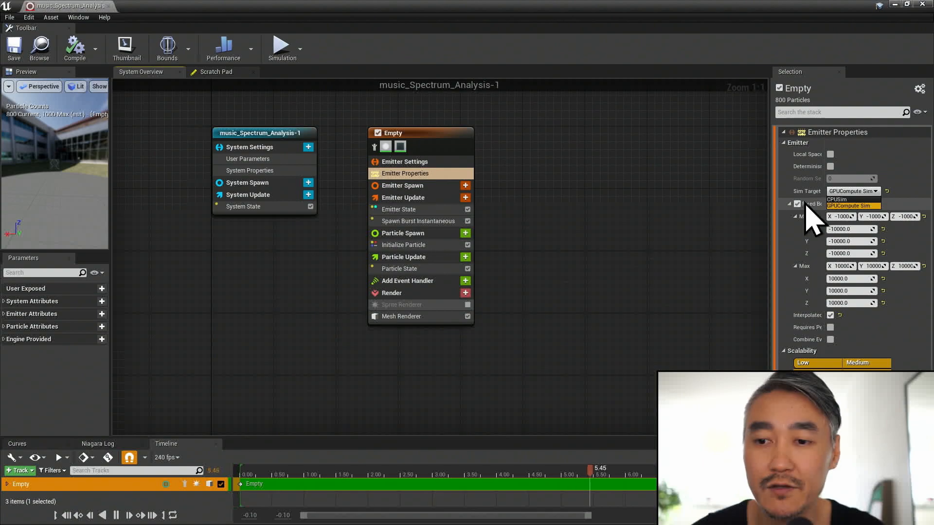
left_click(849, 206)
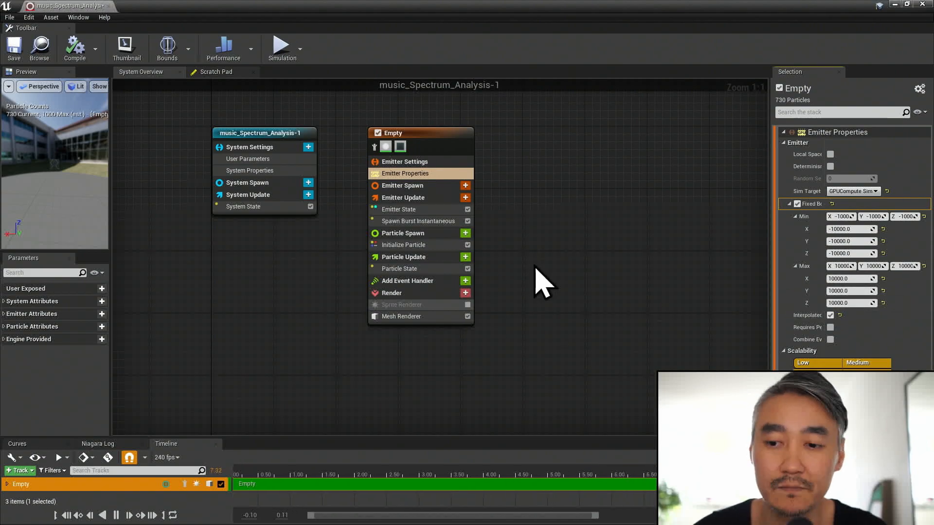
- Review the available spawn modules for Emitter Update and the Spawn Count and Spawn Time of Spawn Burst Instantaneous
left_click(413, 221)
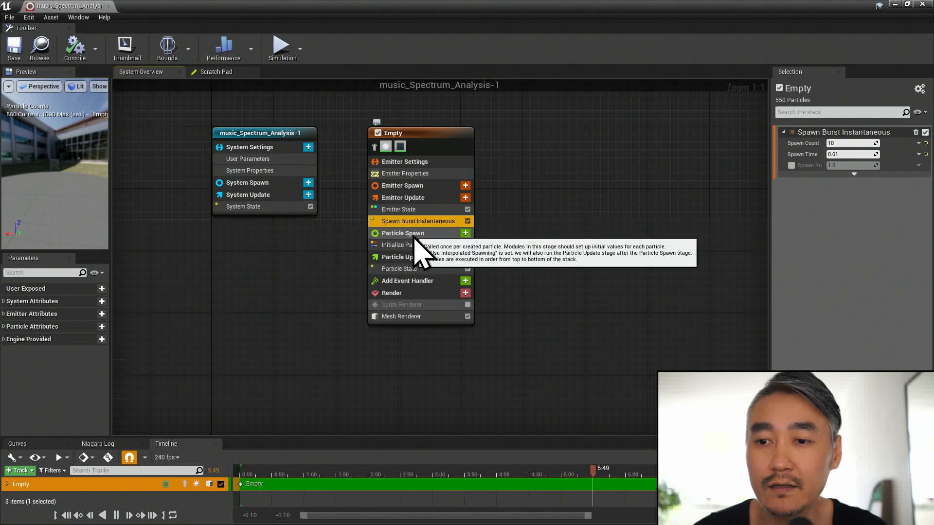
left_click(465, 197)
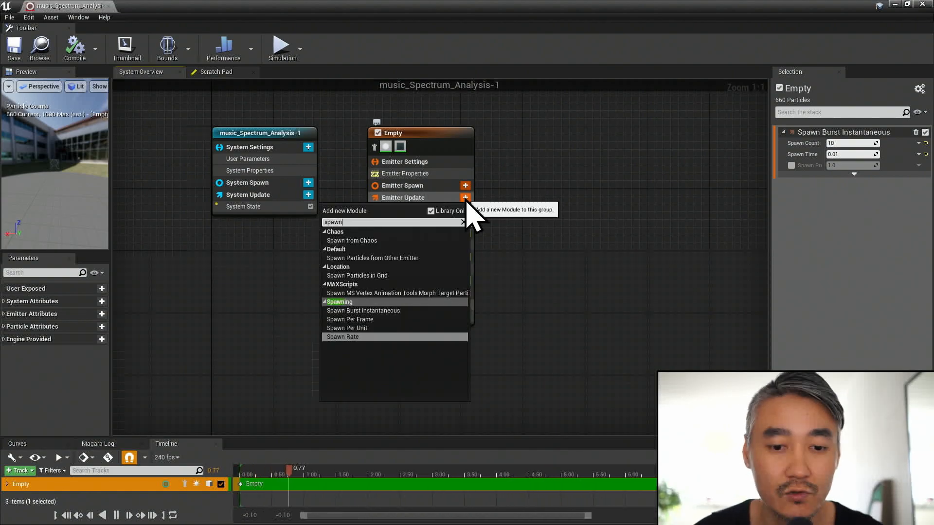
left_click(549, 331)
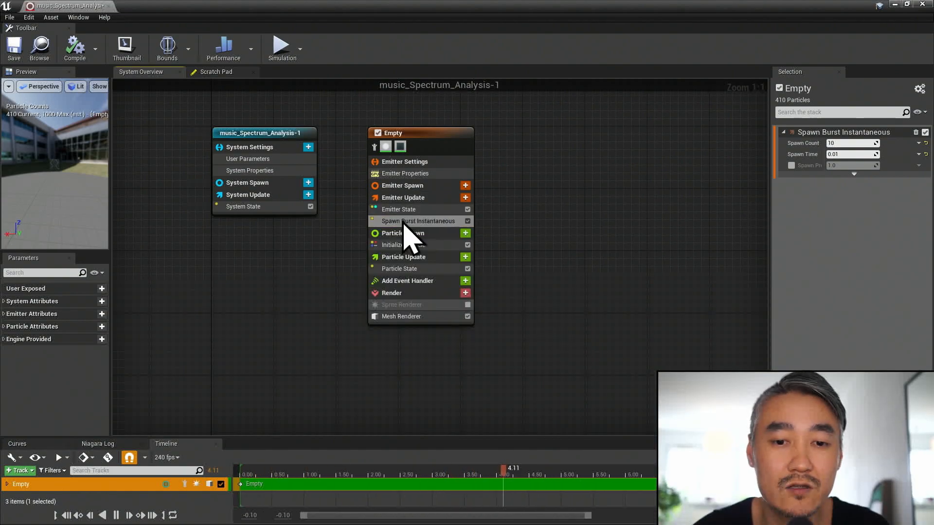
left_click(847, 143)
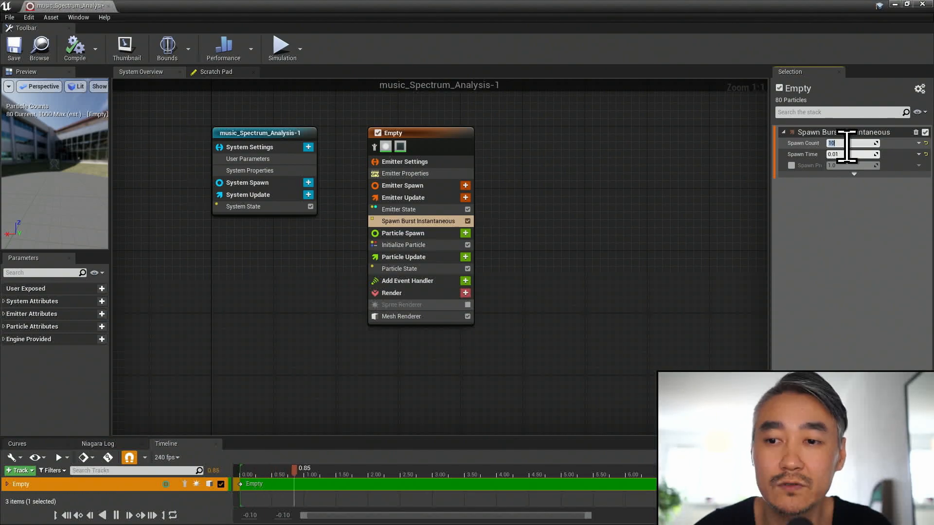
key("Tab")
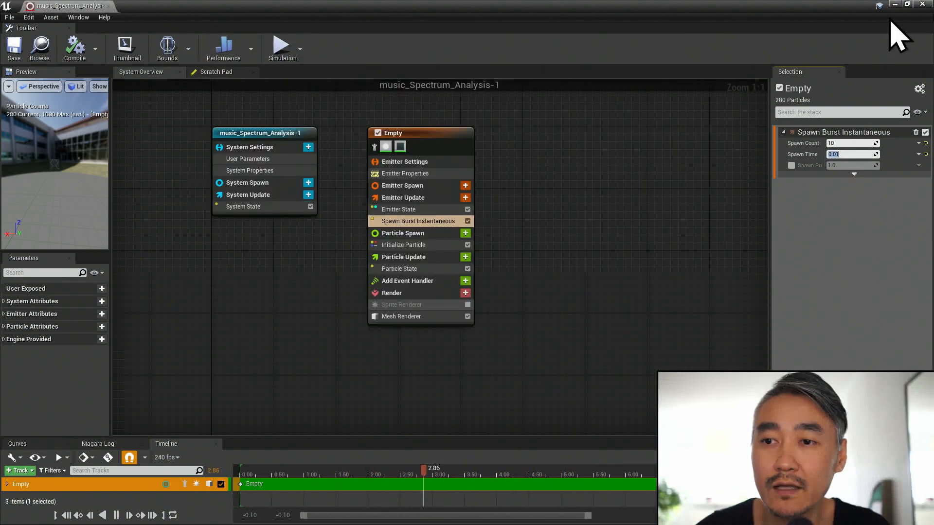
- Place the music_Spectrum_Analysis-1 Niagara system in the level at location 0, 0, 0 and focus the viewport on it
left_click(908, 6)
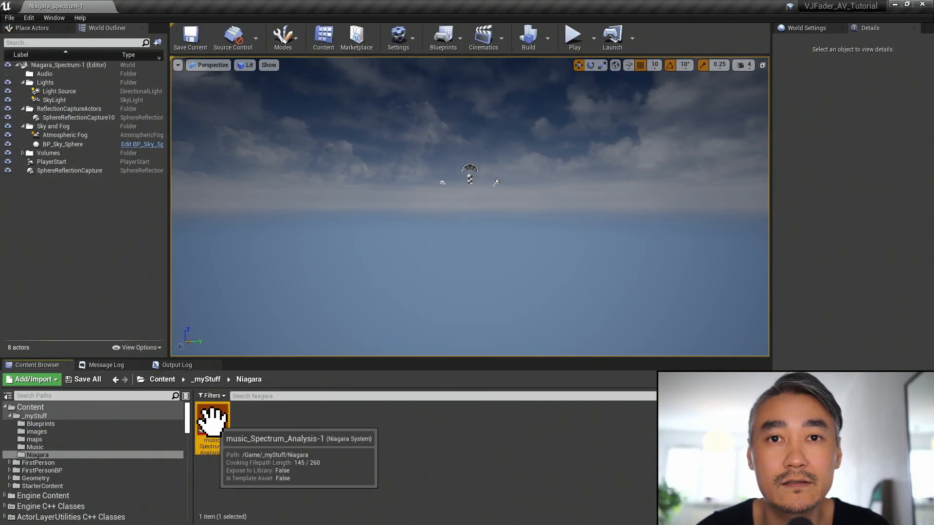
left_click_drag(212, 420, 474, 173)
left_click(919, 158)
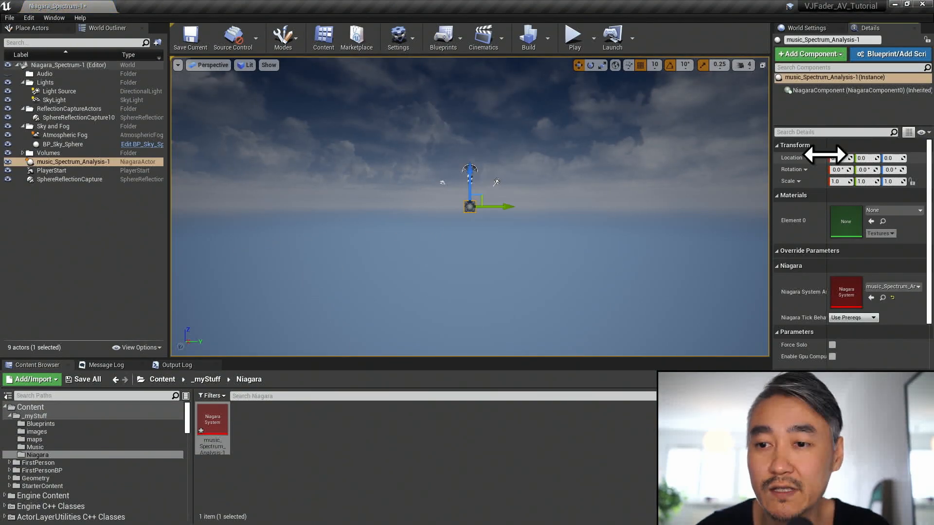
key("f")
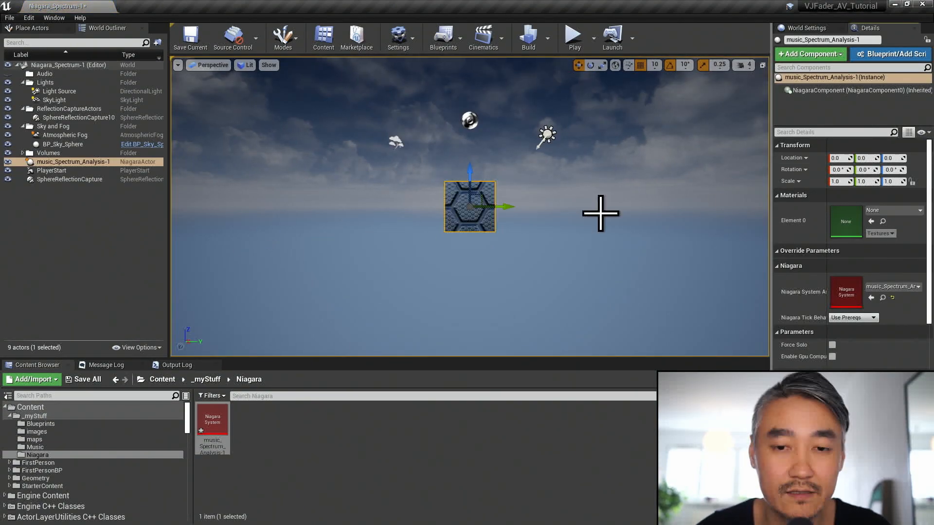
right_click_drag(537, 205, 526, 228)
middle_click_drag(552, 217, 589, 170)
scroll(551, 217, "up", 2)
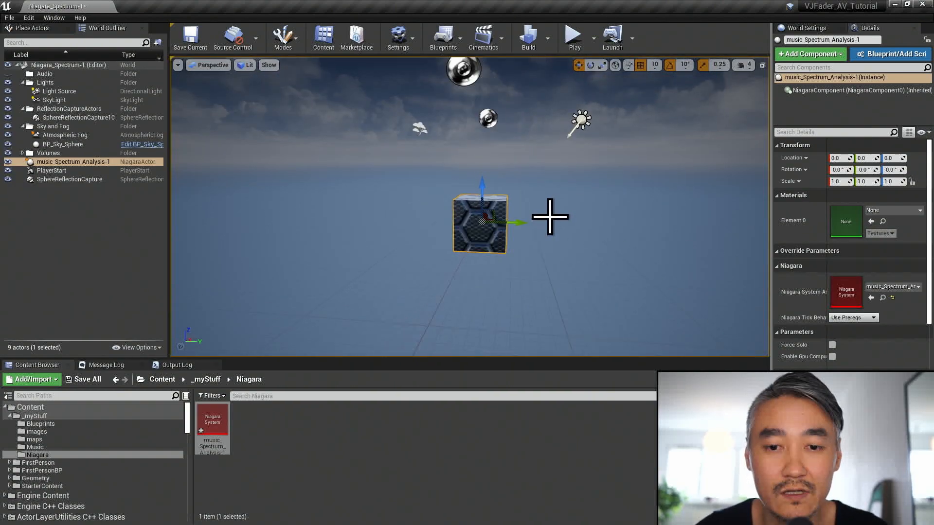
scroll(543, 238, "up", 2)
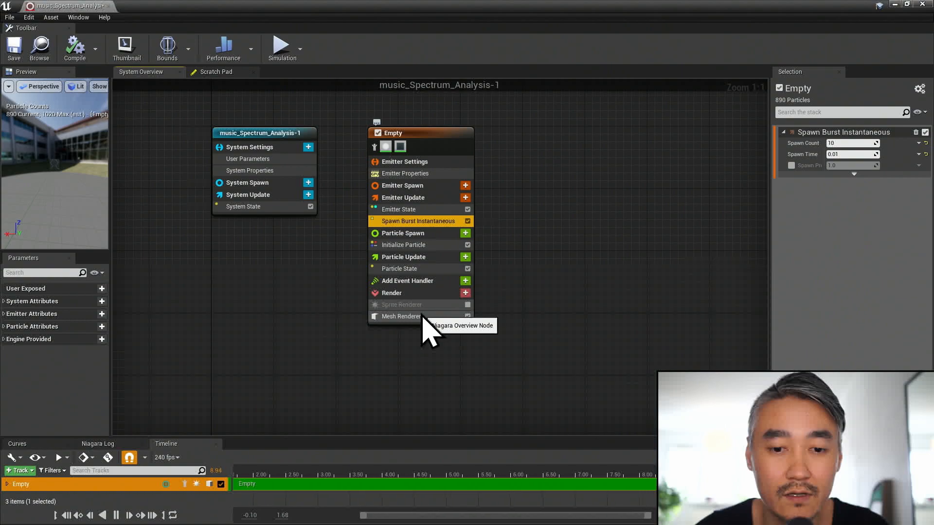
- Choose 1M_Cube as the particle mesh of the Empty emitter's Mesh Renderer
left_click(422, 317)
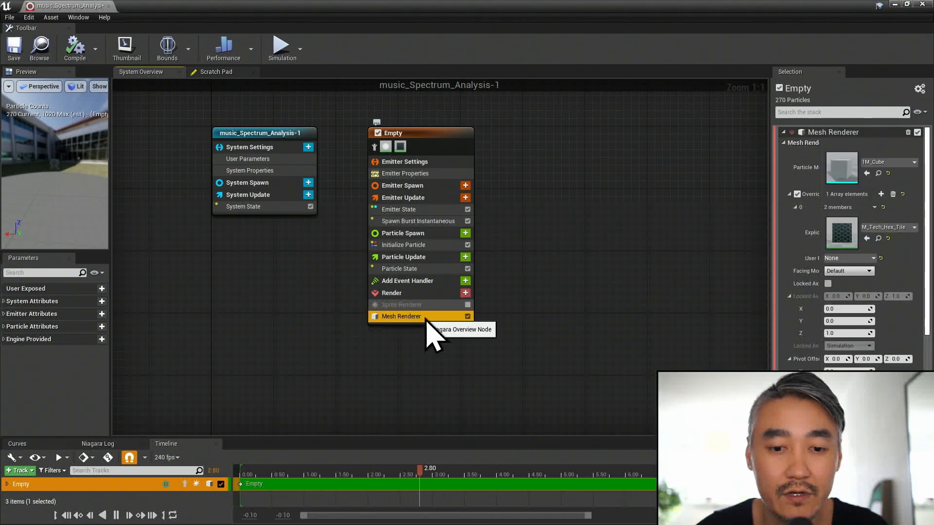
left_click(442, 305)
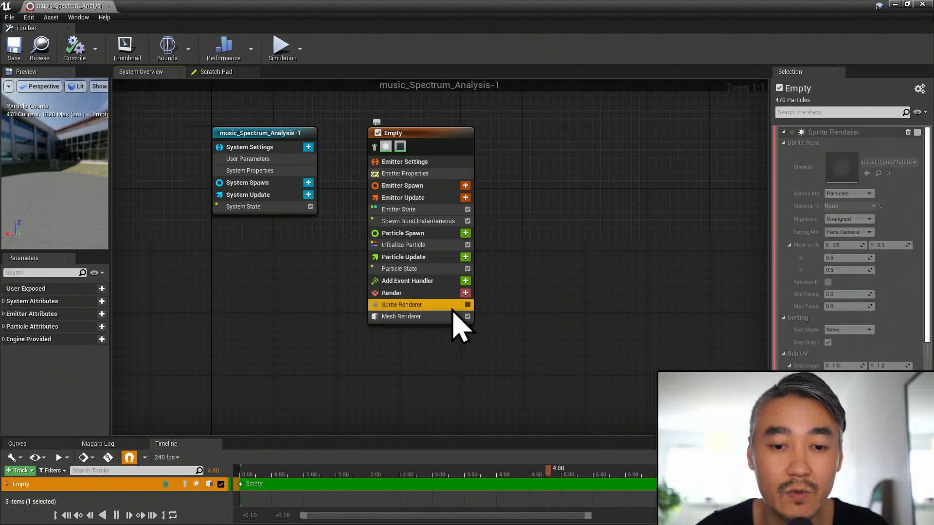
left_click(425, 317)
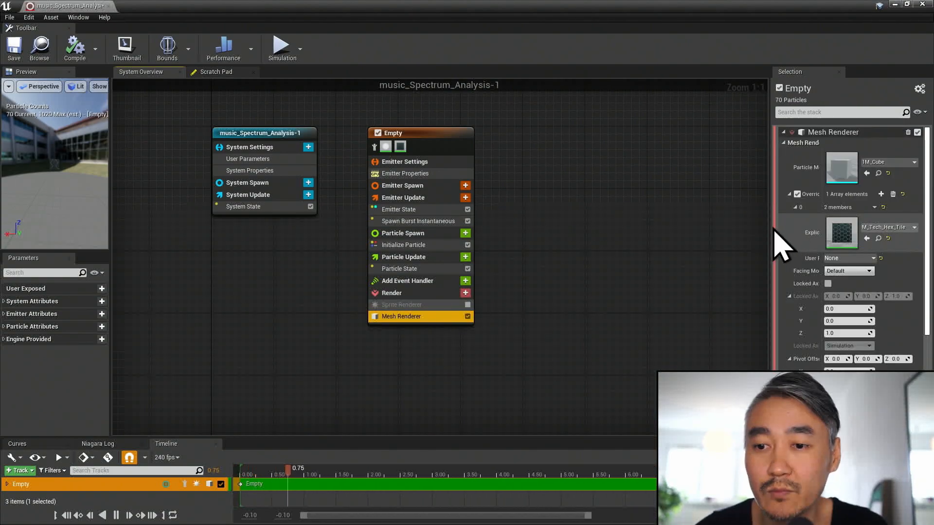
left_click_drag(767, 221, 740, 223)
left_click(881, 162)
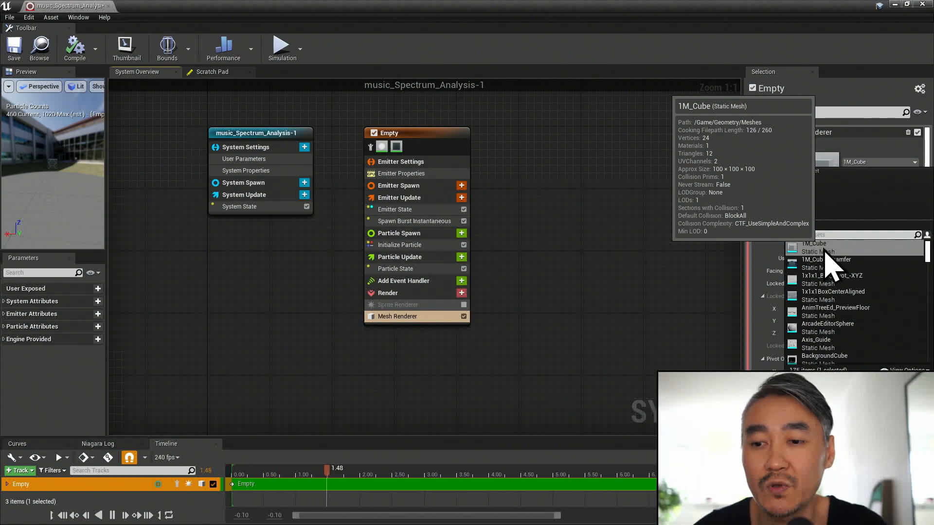
left_click(825, 250)
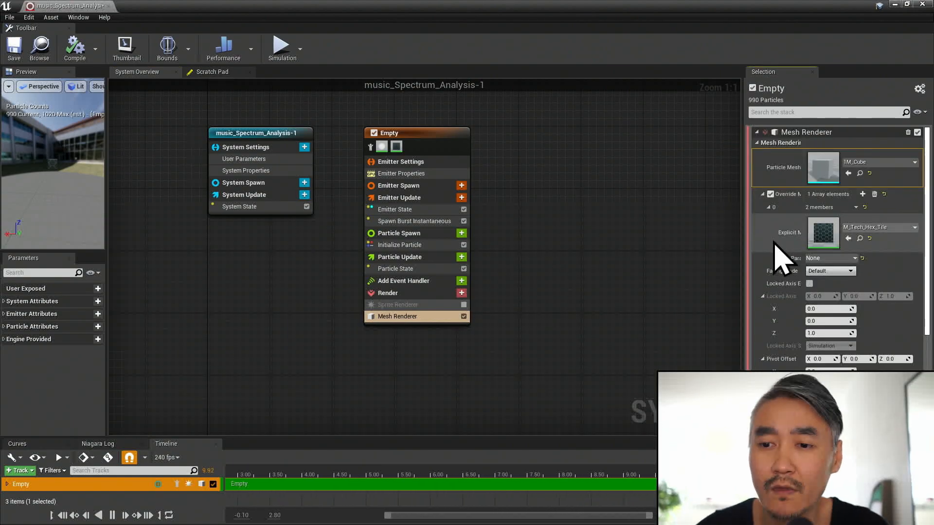
- Examine the Mesh Renderer's material override by toggling it off and on and checking its explicit material
left_click(771, 195)
left_click(771, 194)
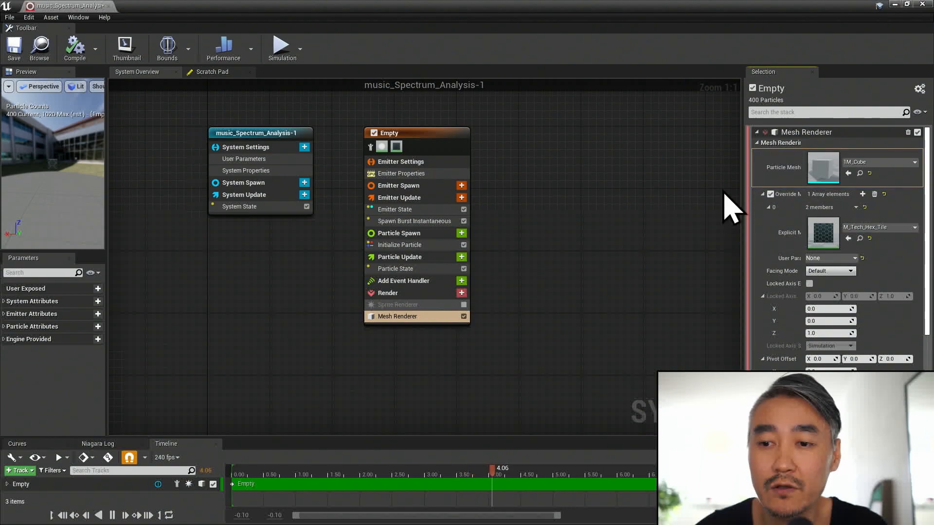
left_click(851, 228)
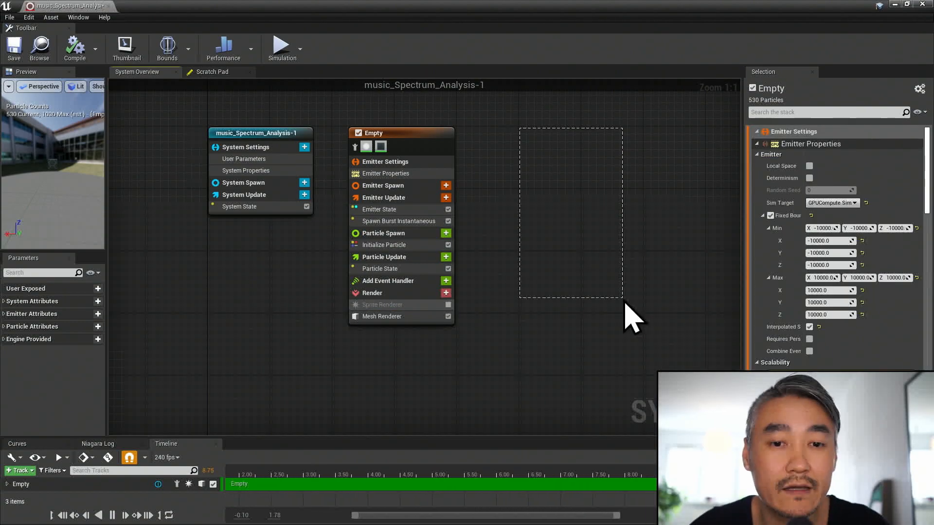
- Add a Torus Location module to the Particle Spawn stage of the Empty emitter
left_click_drag(624, 301, 431, 306)
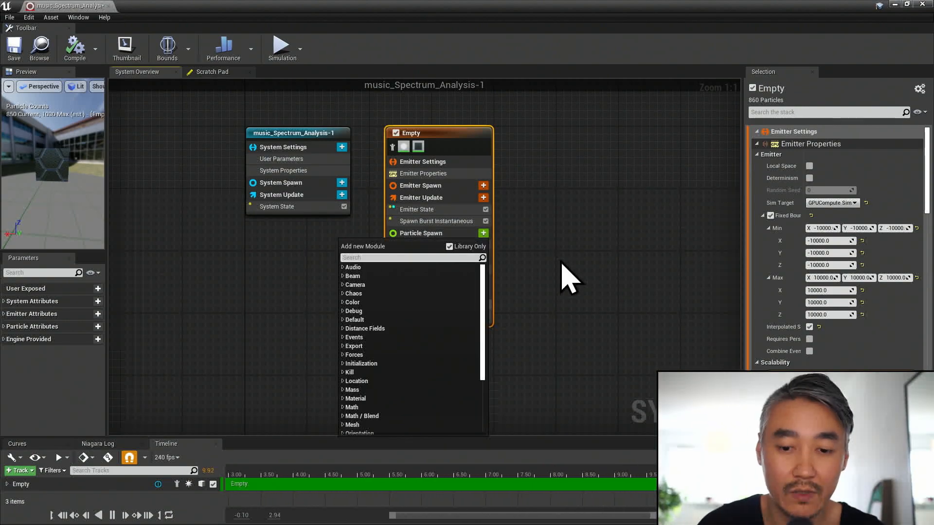
type("loca")
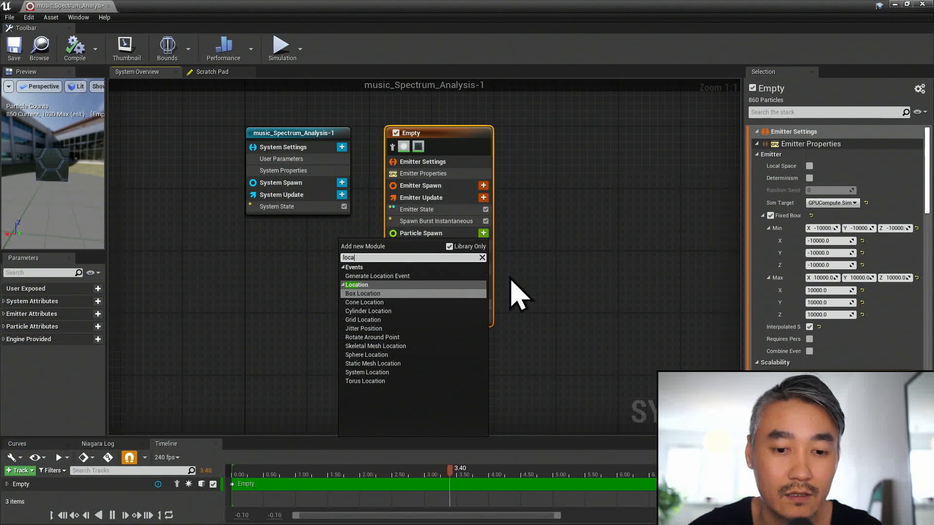
left_click(409, 381)
- Set the Torus Location's Large Radius to 200 and Handle Radius to 0
left_click(851, 166)
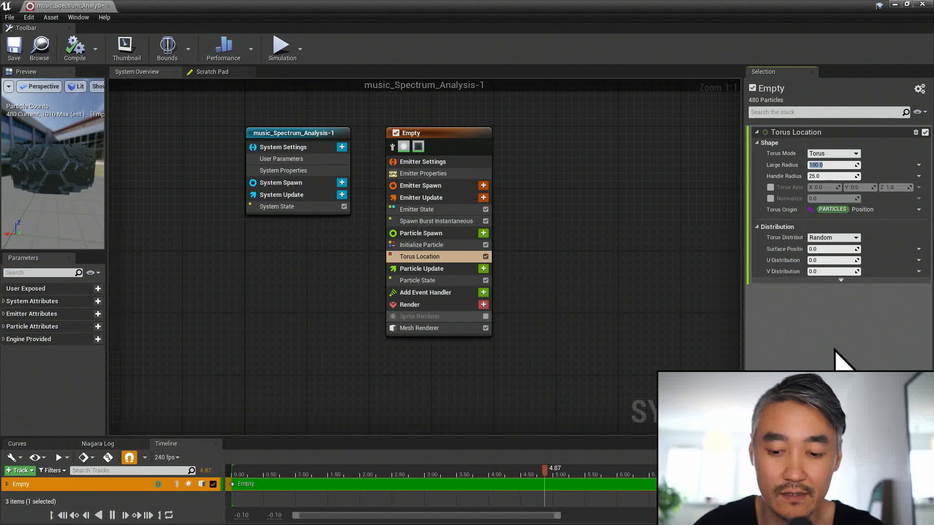
key("Return")
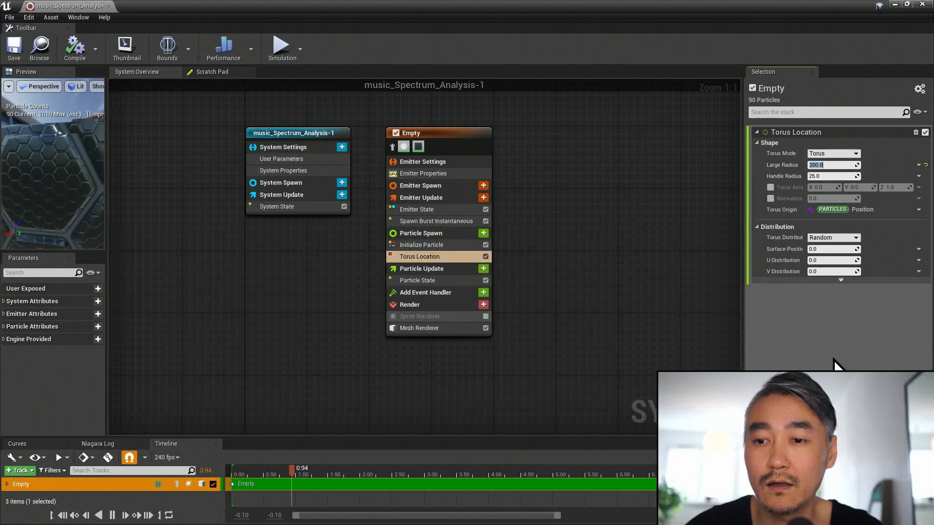
left_click(833, 176)
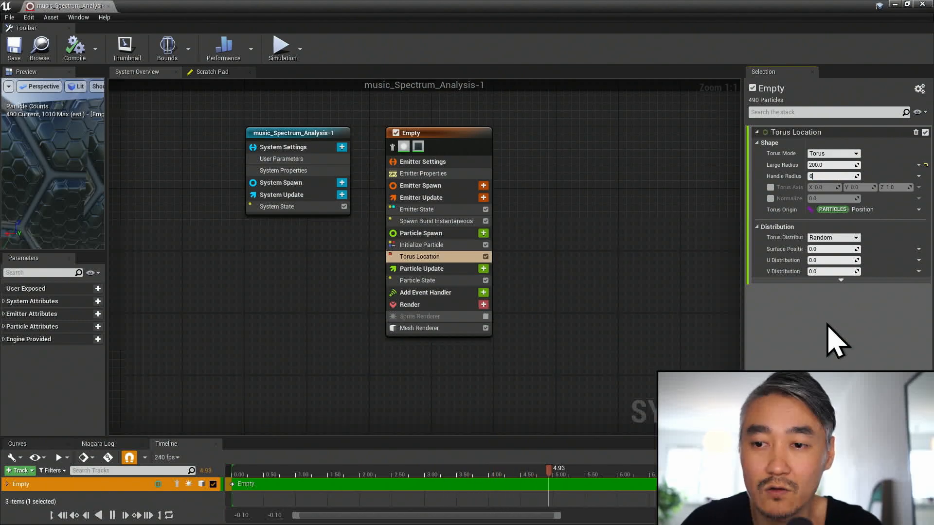
type("0")
key("Return")
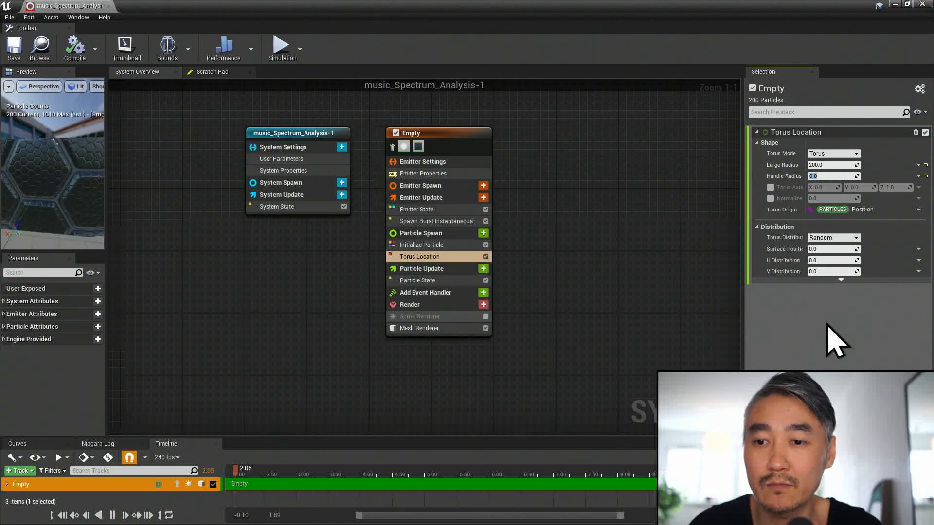
- Enable the Torus Location's Torus Axis and Normalize options, and set the axis to X 1 and Z 0
left_click_drag(60, 165, 60, 209)
scroll(60, 165, "down", 4)
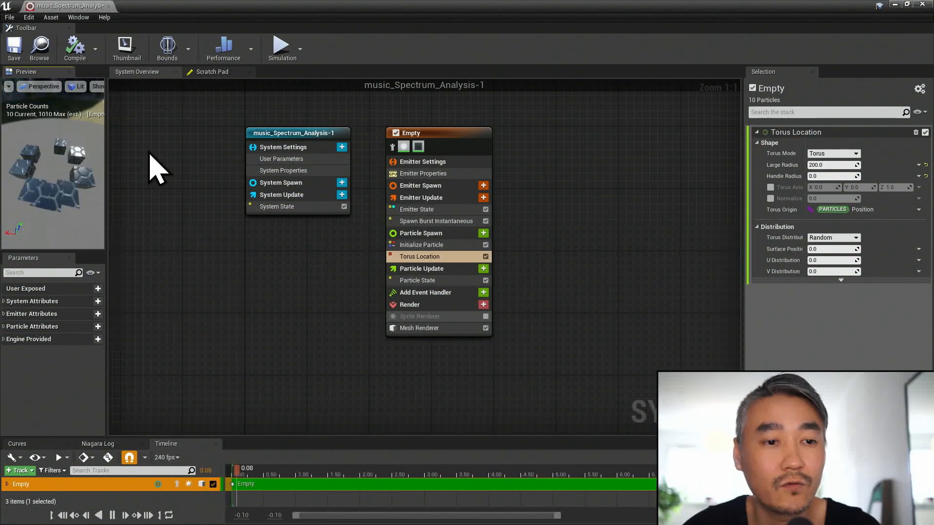
left_click_drag(63, 168, 63, 141)
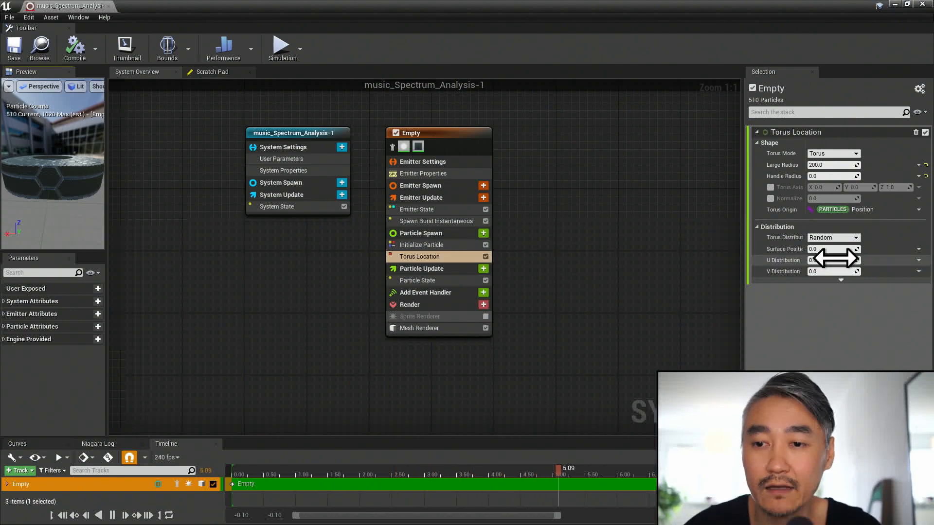
left_click(770, 187)
left_click(770, 198)
left_click(818, 187)
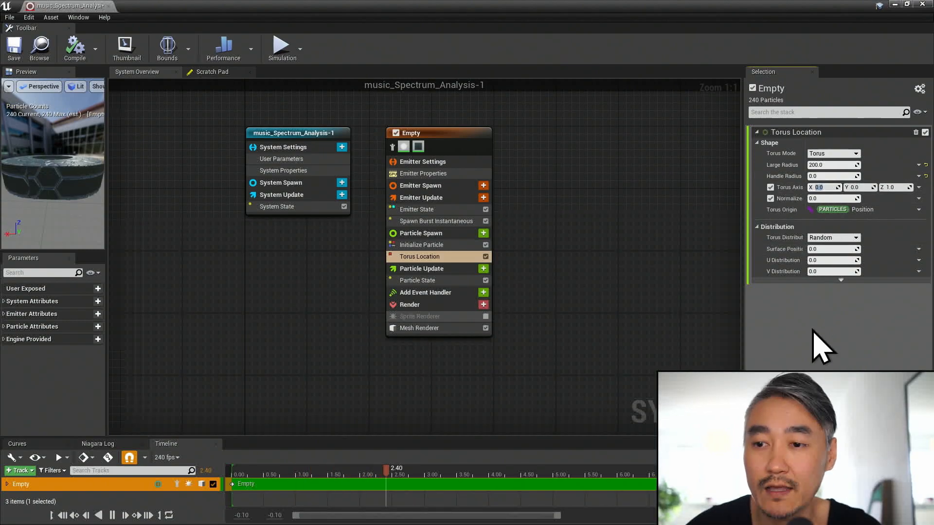
type("1")
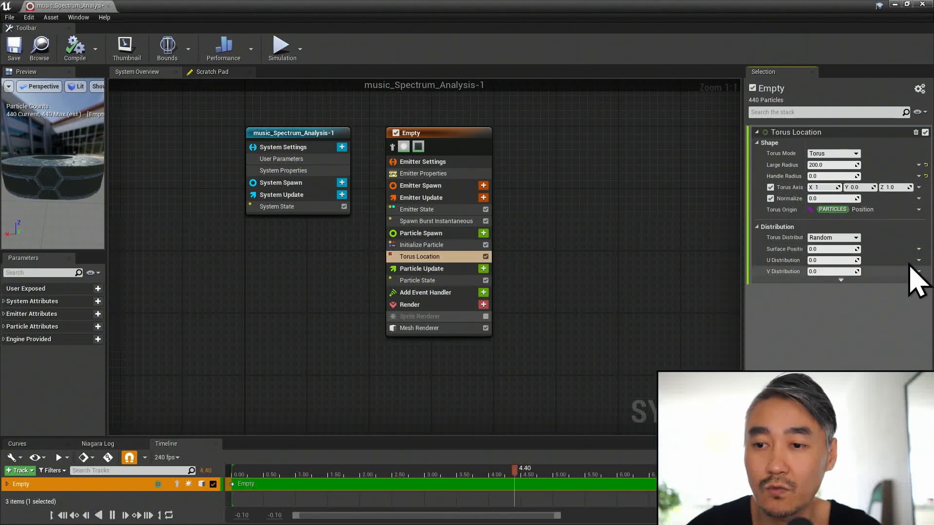
left_click(897, 187)
type("0")
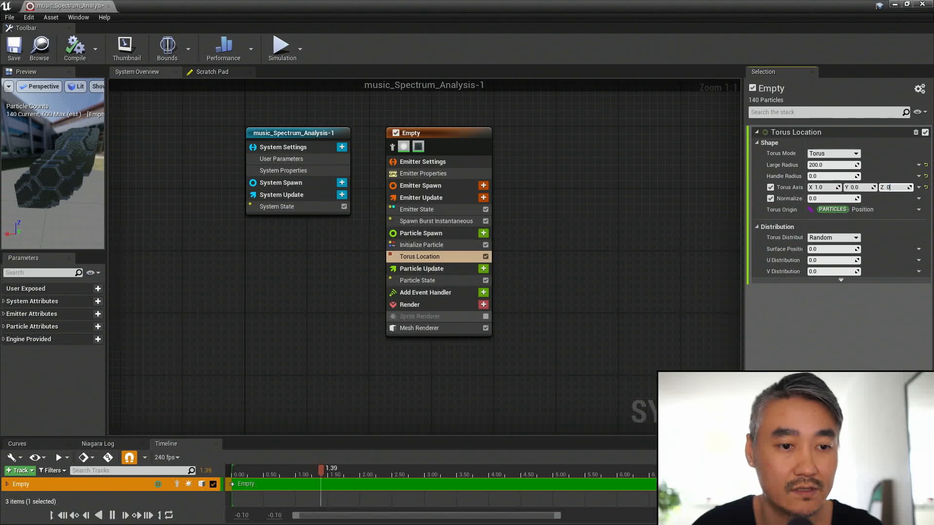
key("Return")
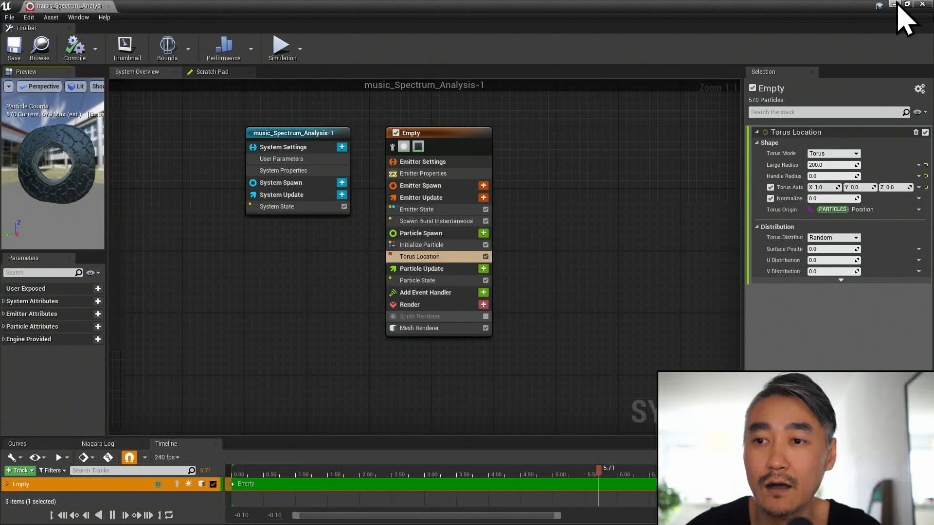
- Return to the level and inspect the ring of cube particles in the viewport
left_click(894, 5)
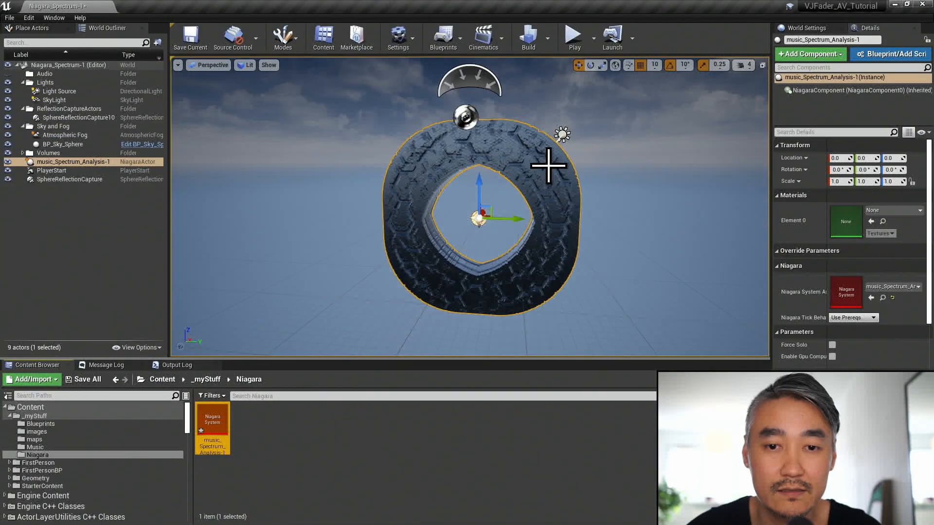
scroll(548, 271, "up", 3)
mouse_move(548, 271)
right_mouse_down()
mouse_move(561, 238)
mouse_move(541, 270)
right_mouse_up()
scroll(549, 271, "down", 5)
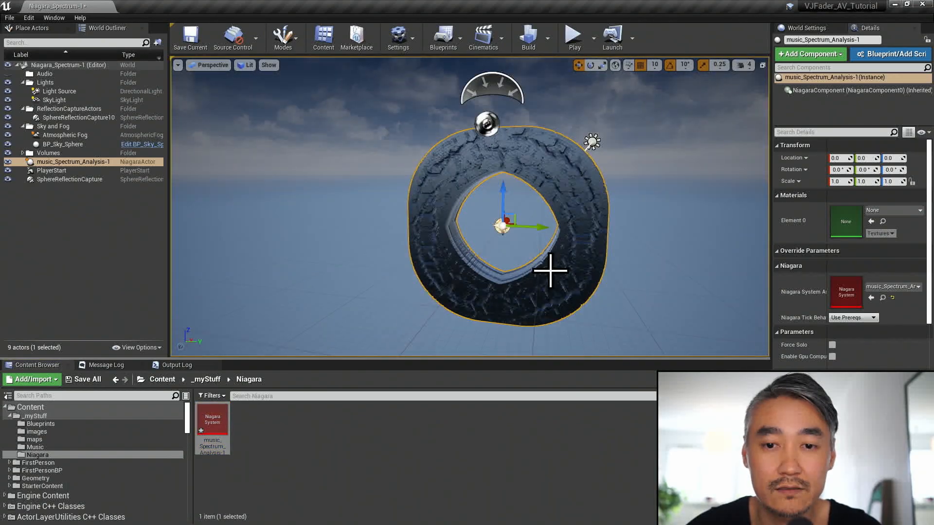
mouse_move(506, 113)
right_mouse_down()
mouse_move(528, 93)
mouse_move(506, 112)
right_mouse_up()
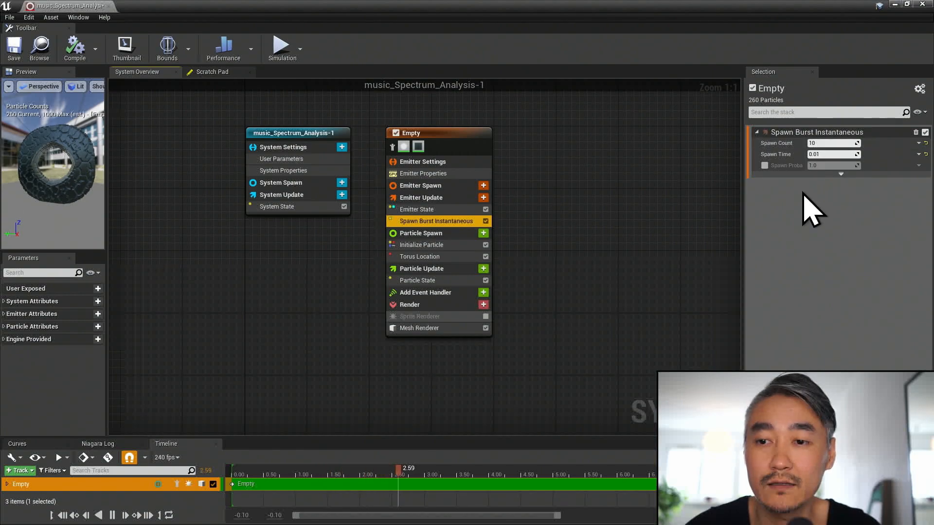
- Set the Torus Location module's Torus Distribution to Direct
left_click(468, 258)
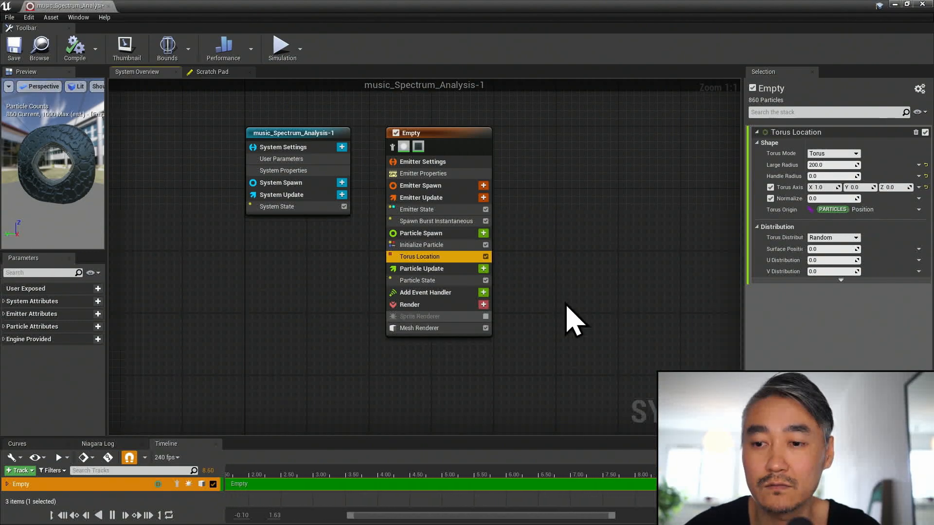
left_click(844, 238)
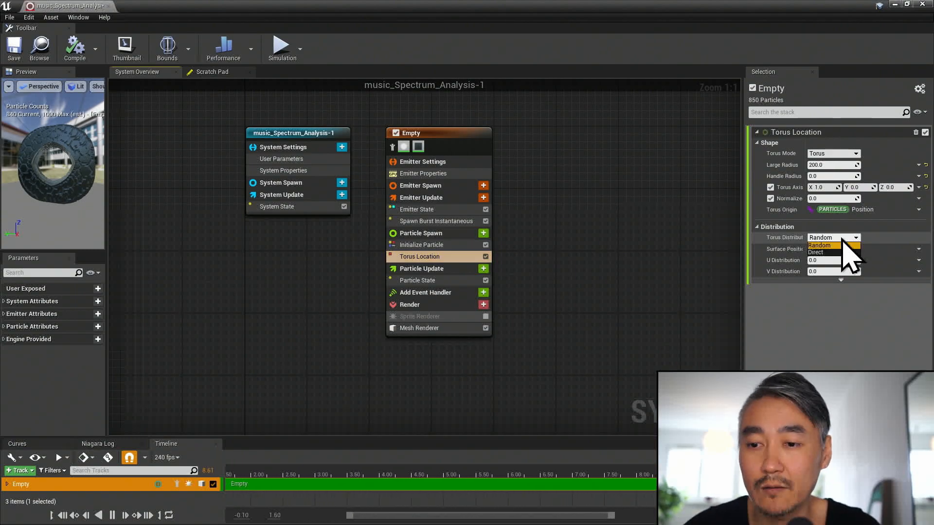
left_click(835, 253)
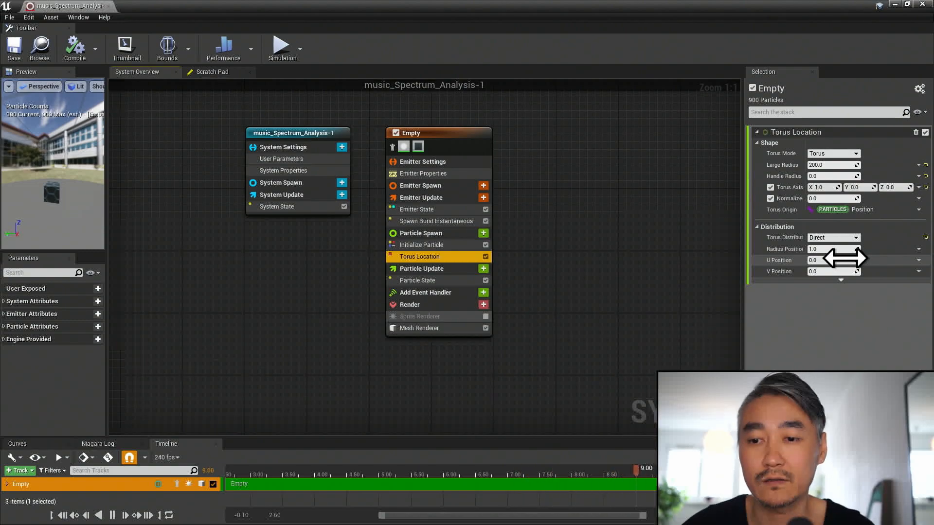
- Try a U Position of 0.5 in the Torus Location's Direct distribution
left_click(833, 249)
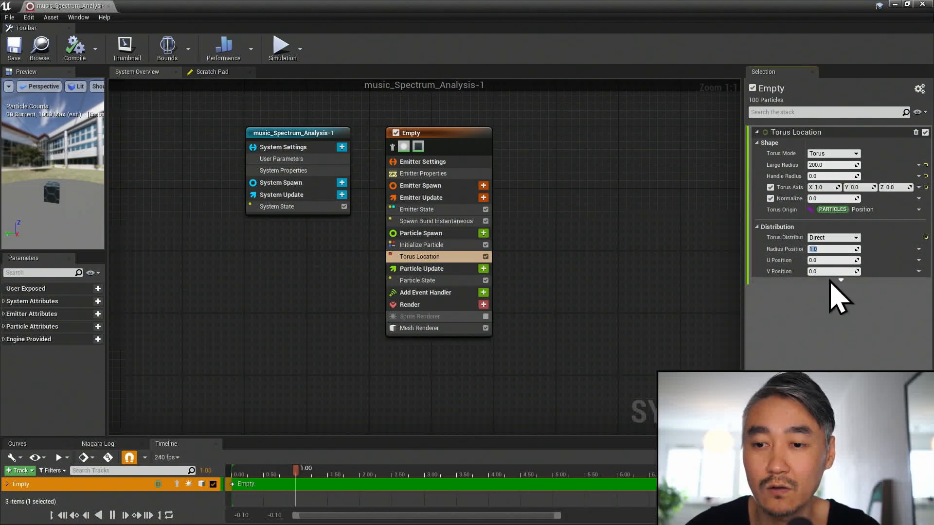
left_click(835, 260)
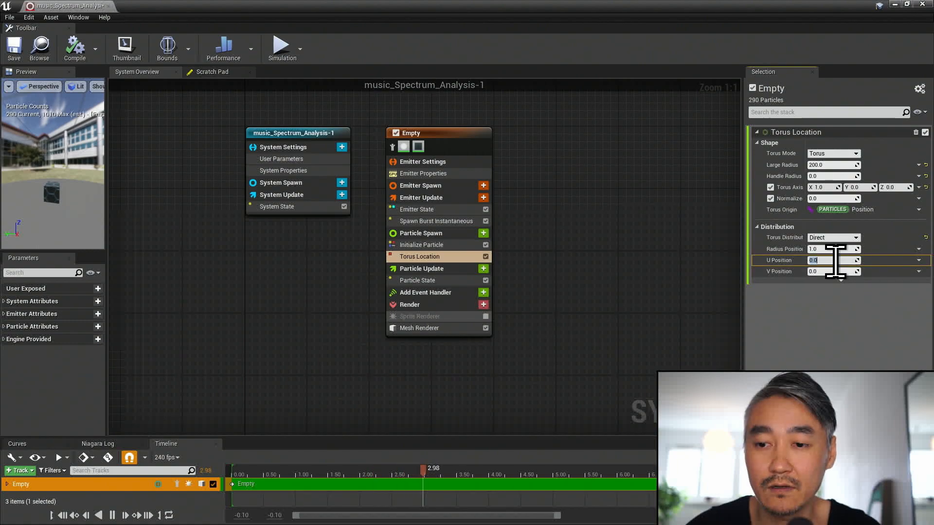
key("Return")
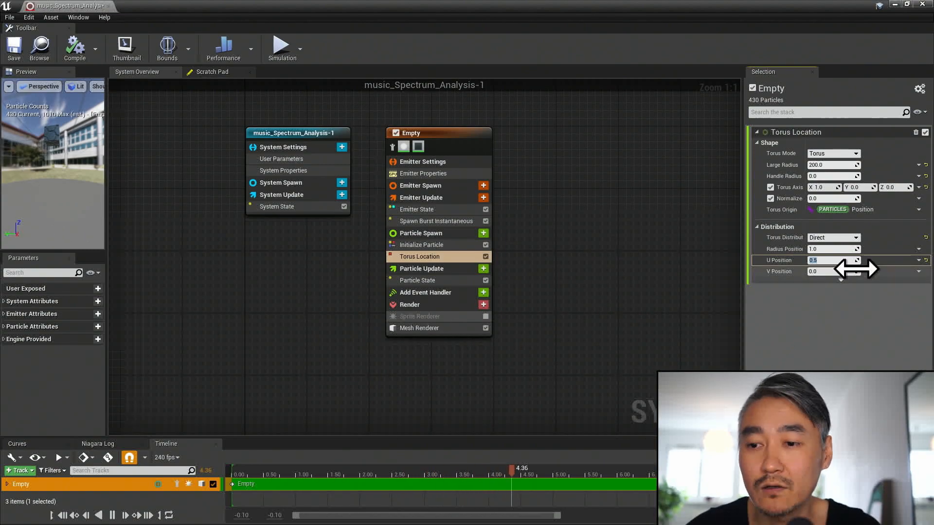
- Drive the Torus Location's U Position with the Return Normalized Exec Index dynamic input, and widen the preview to check the evenly spaced cubes
left_click(918, 260)
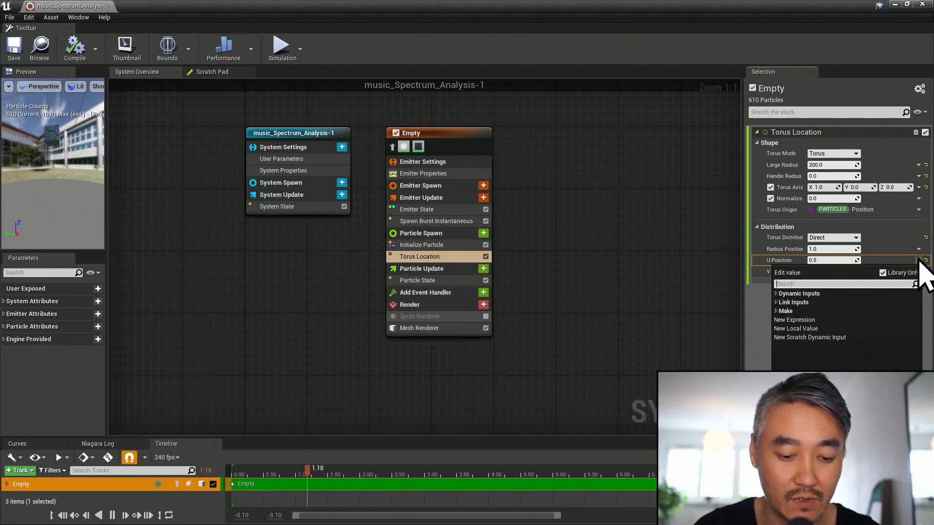
type("index")
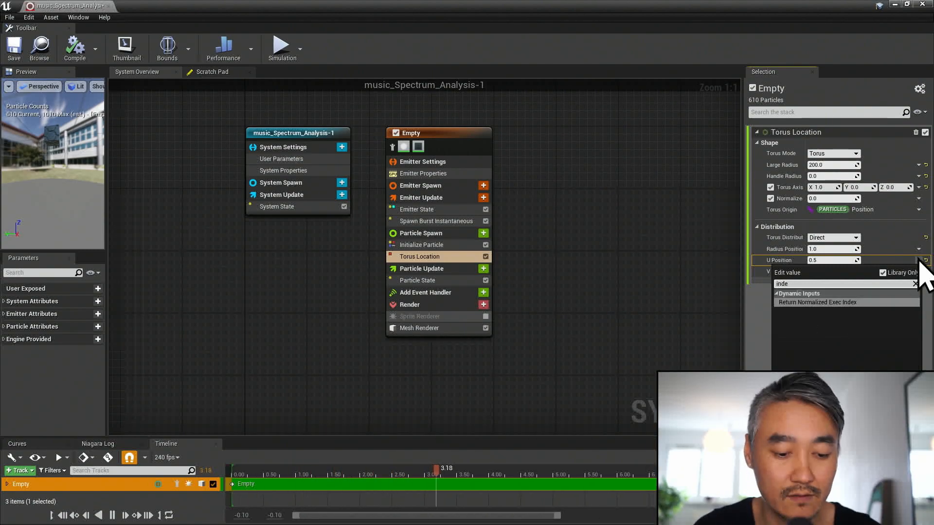
left_click(825, 303)
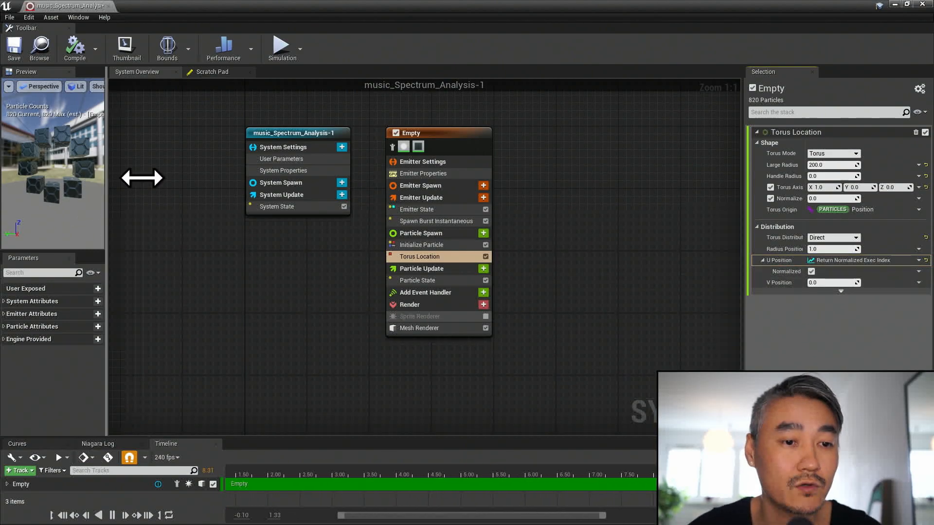
left_click_drag(140, 178, 192, 177)
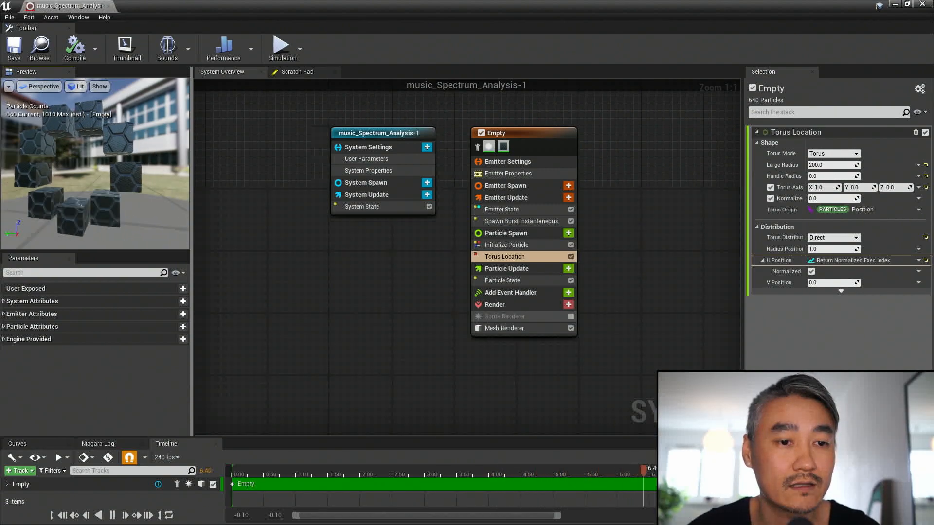
mouse_move(105, 188)
left_mouse_down()
mouse_move(146, 191)
mouse_move(115, 188)
left_mouse_up()
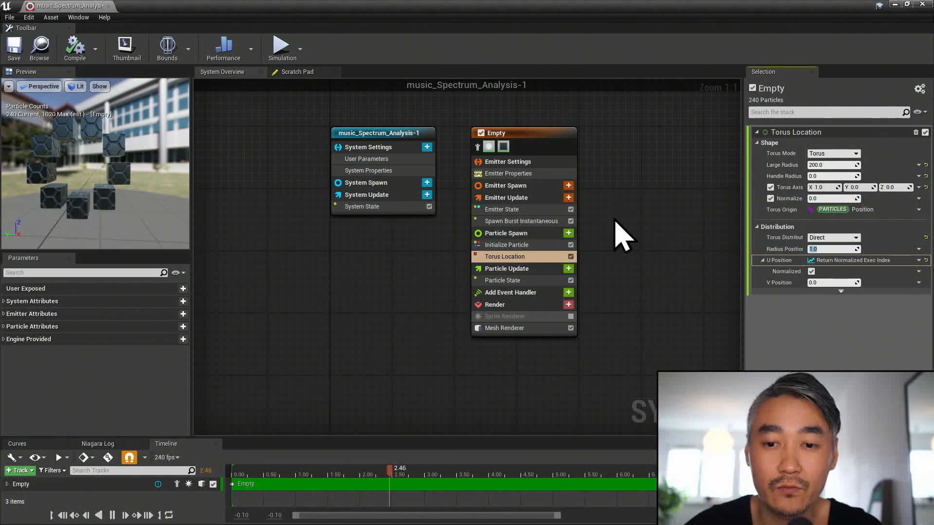
- Add an Orient Mesh to Vector module to the emitter's Particle Spawn stage and widen its settings area
left_click(567, 234)
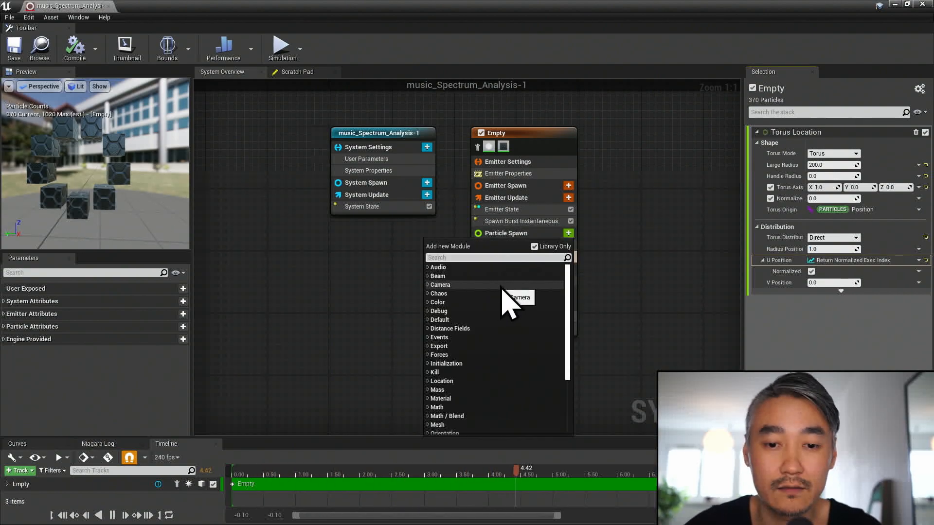
type("orie")
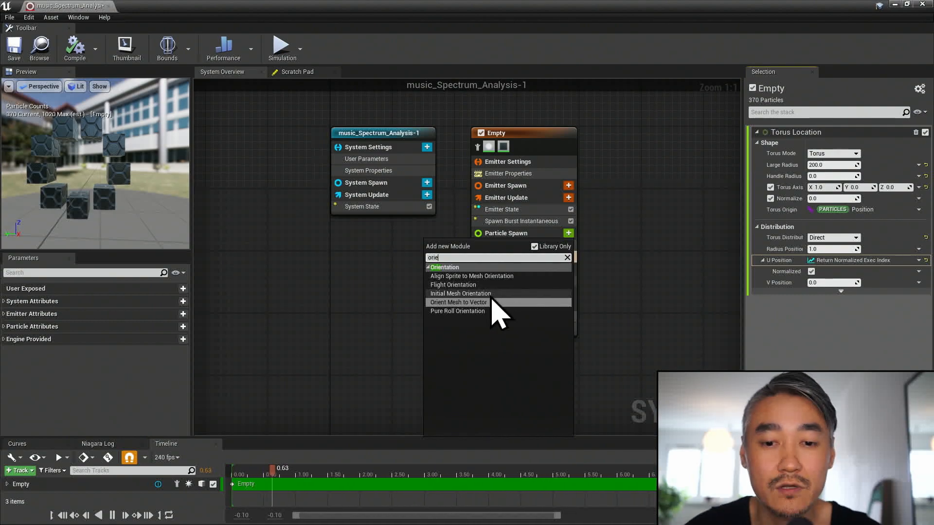
left_click(484, 303)
left_click_drag(744, 248, 707, 250)
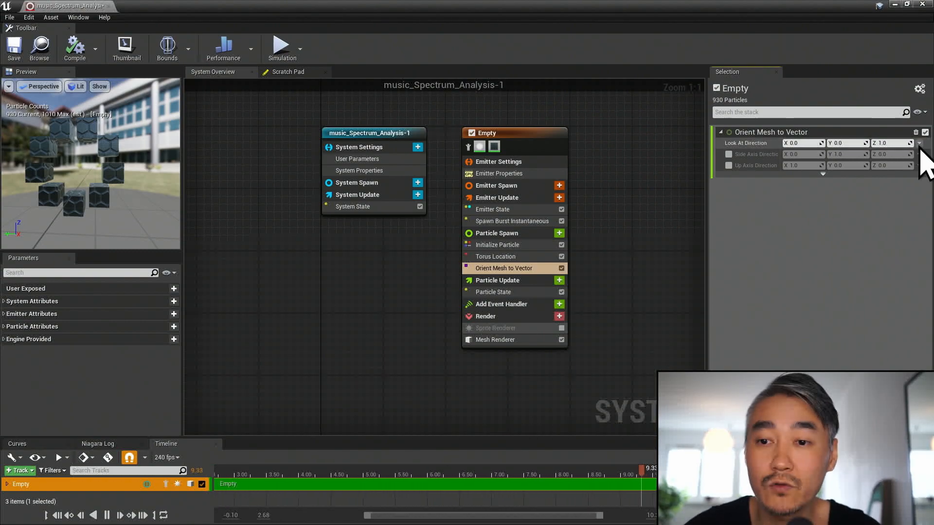
- Create a new scratch dynamic input for the Look At Direction and name it orientToCenter_01
left_click(919, 144)
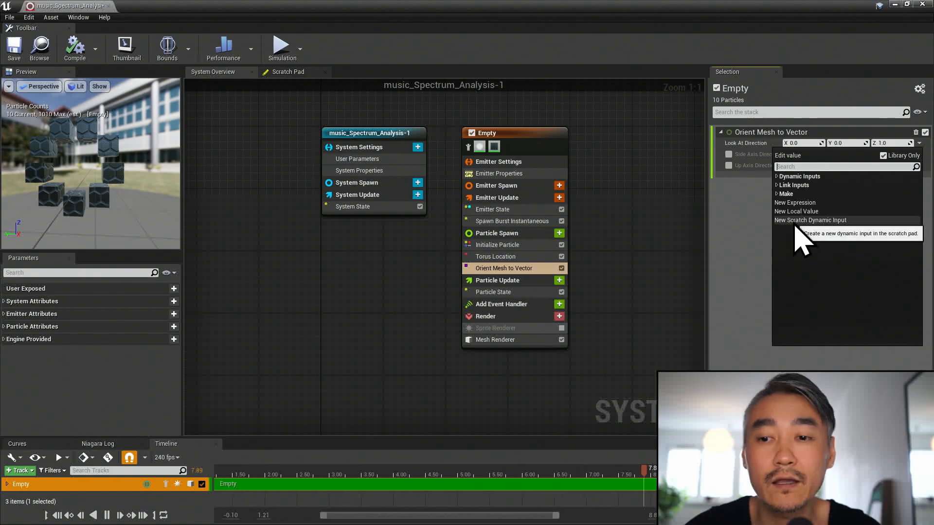
left_click(824, 221)
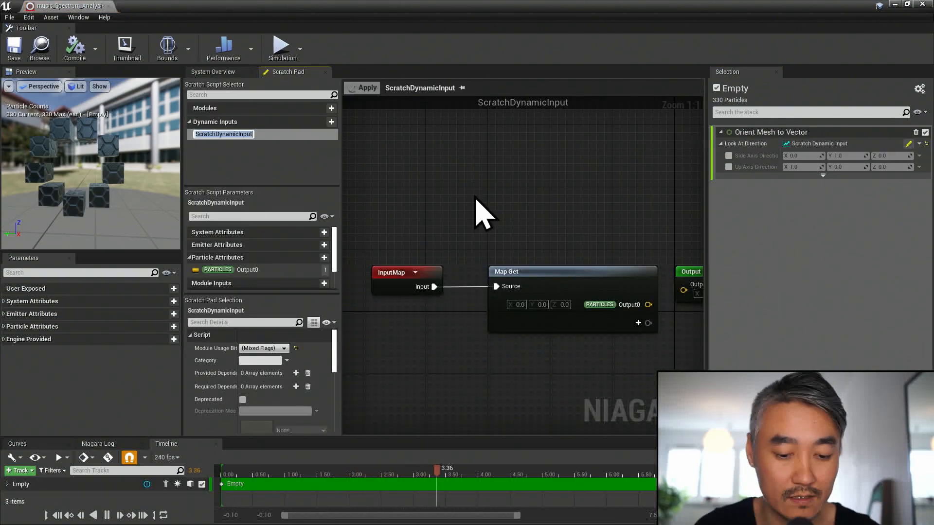
type("orientToCenter")
key("Return")
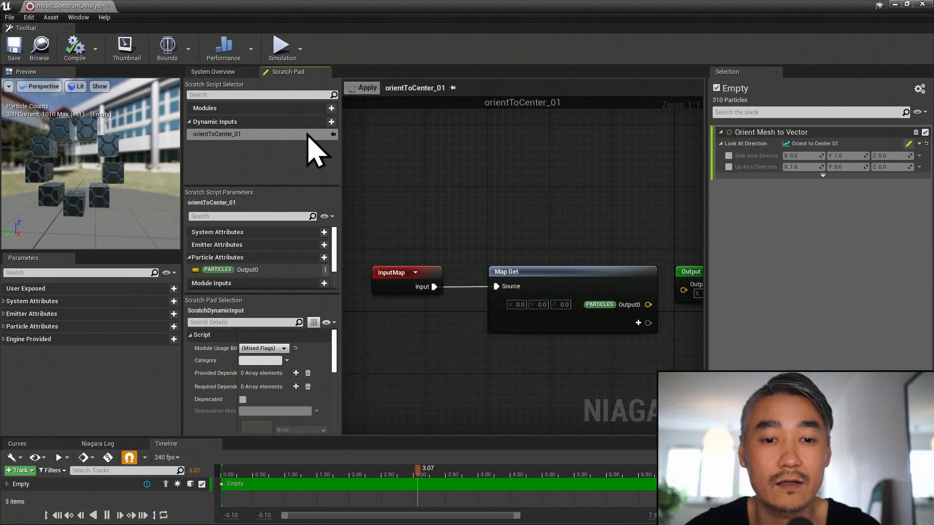
- Move the Output Dynamic Input node away from Map Get and add the Particles Position attribute to Map Get
right_click_drag(554, 211, 525, 204)
left_click_drag(614, 255, 660, 257)
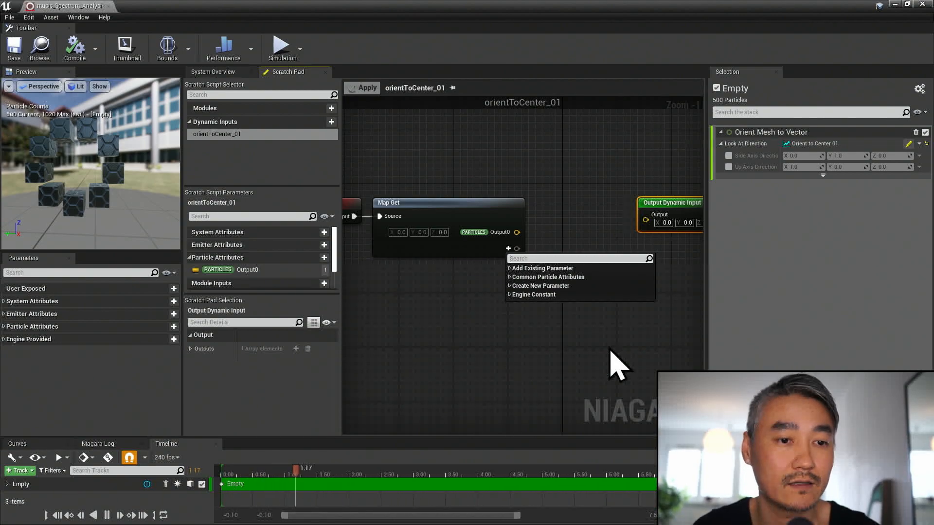
type("posi")
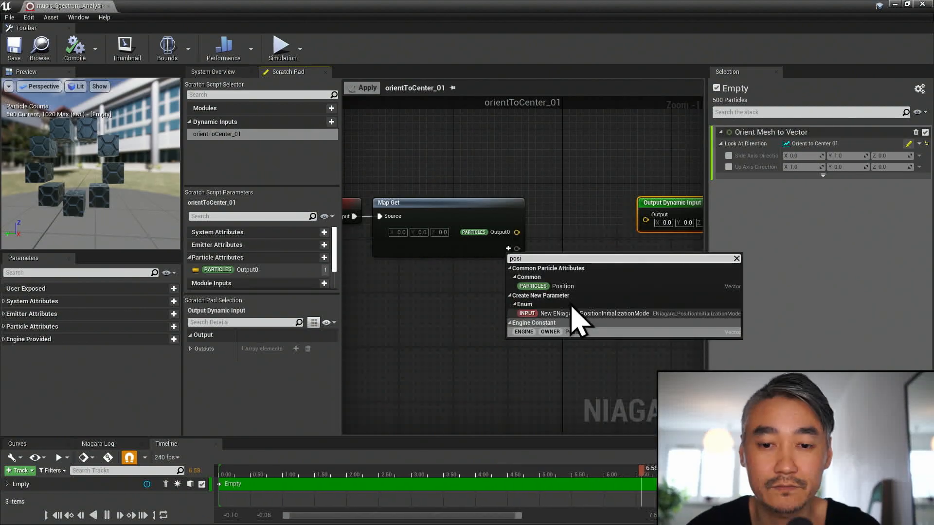
left_click(562, 287)
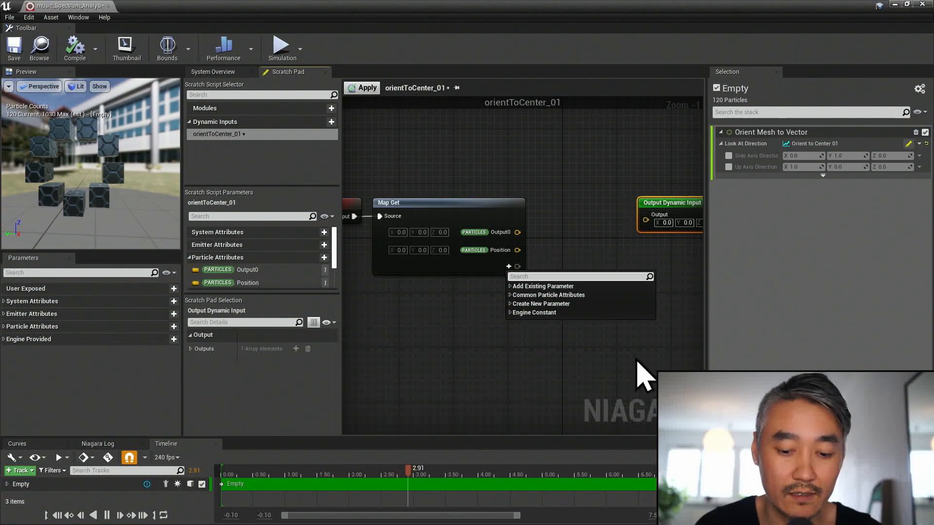
- Add a new Vector input parameter to the Map Get node and name it lookAtPosition
type("l")
key("BackSpace")
type("ve")
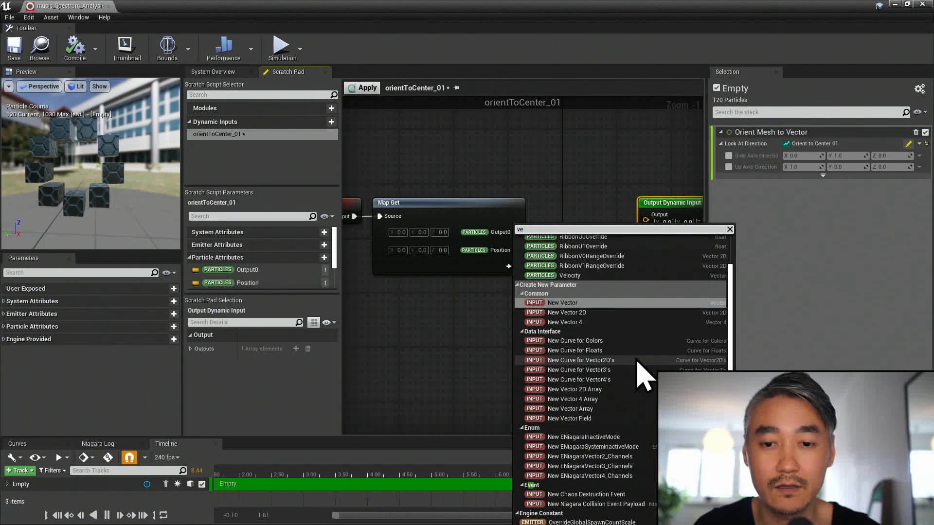
type("c")
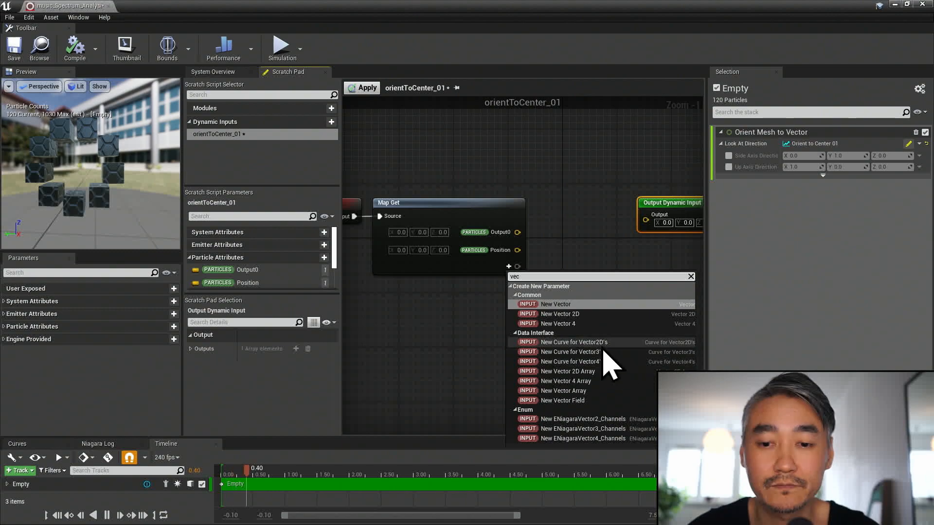
left_click(559, 305)
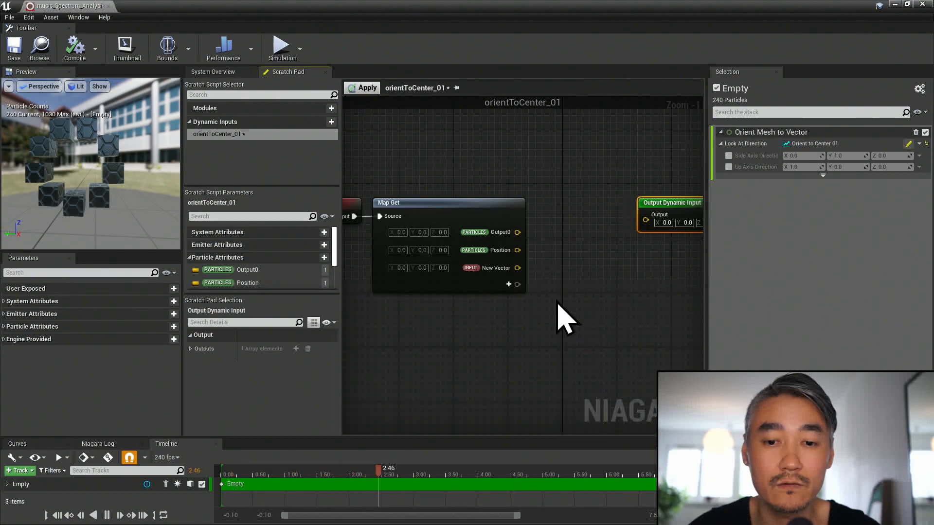
left_click(494, 270)
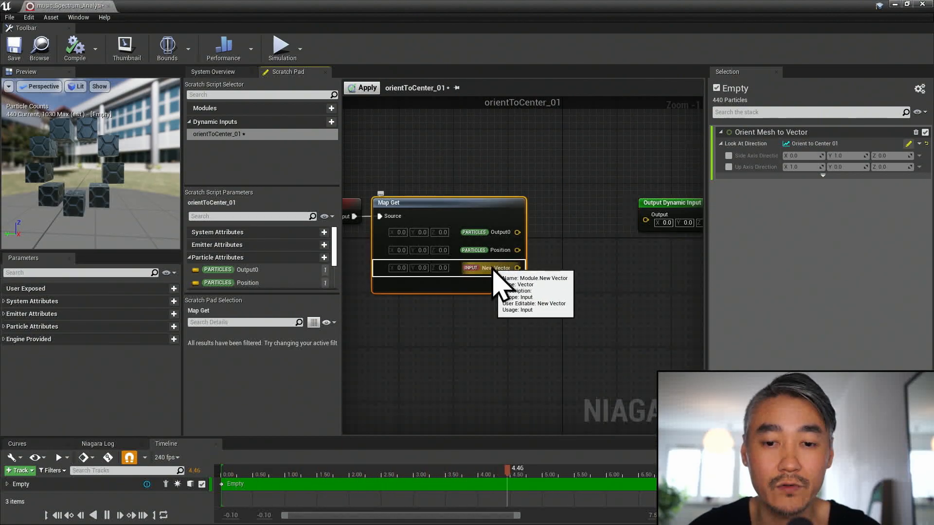
double_click(495, 268)
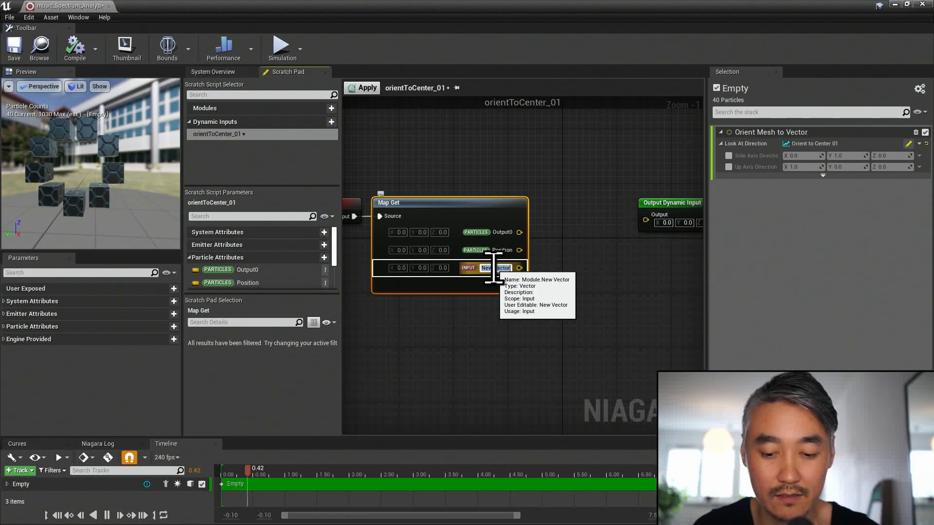
key("BackSpace")
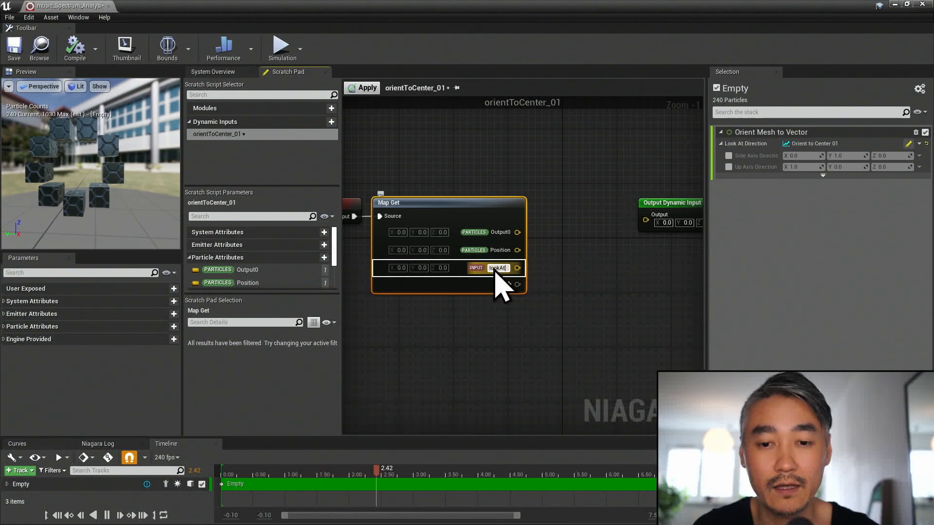
type("lookAtPosition")
key("Return")
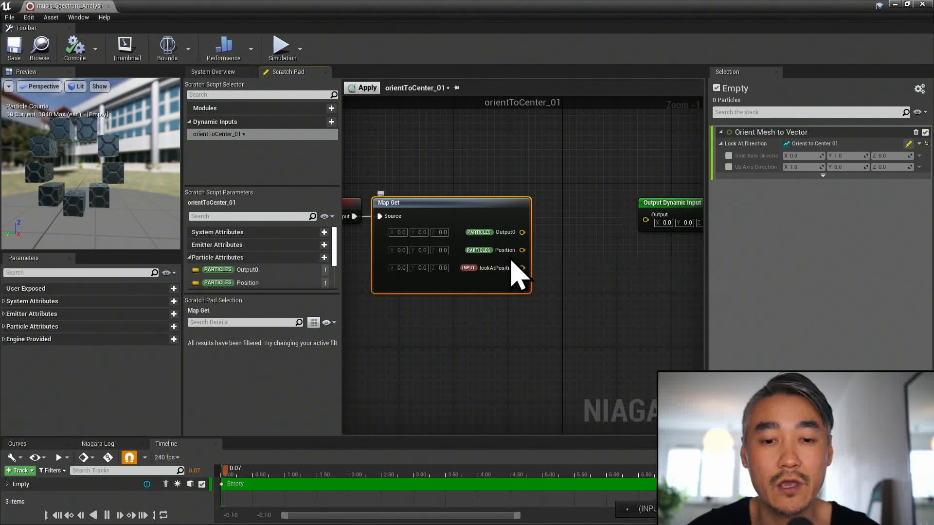
- Add a Normalize Distance Range node with its Start Position fed by Map Get's Particles Position
left_click_drag(522, 250, 567, 250)
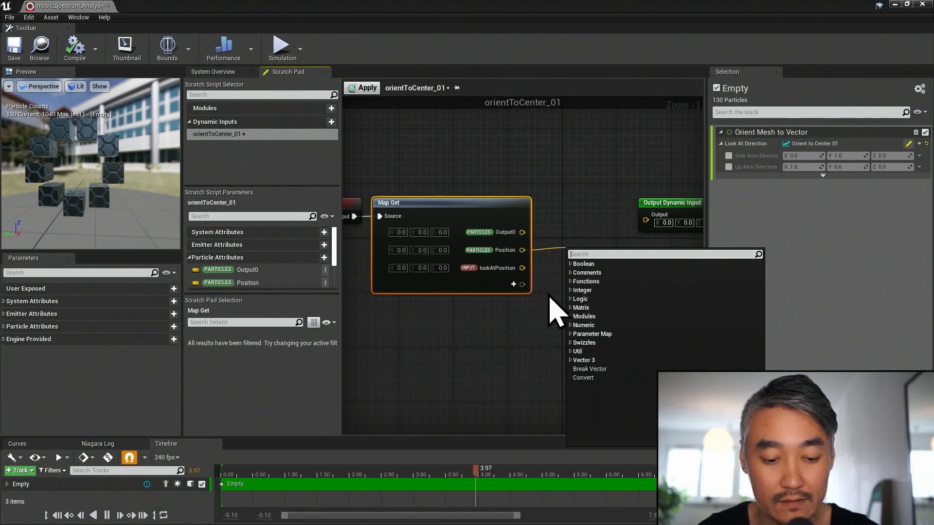
type("distan")
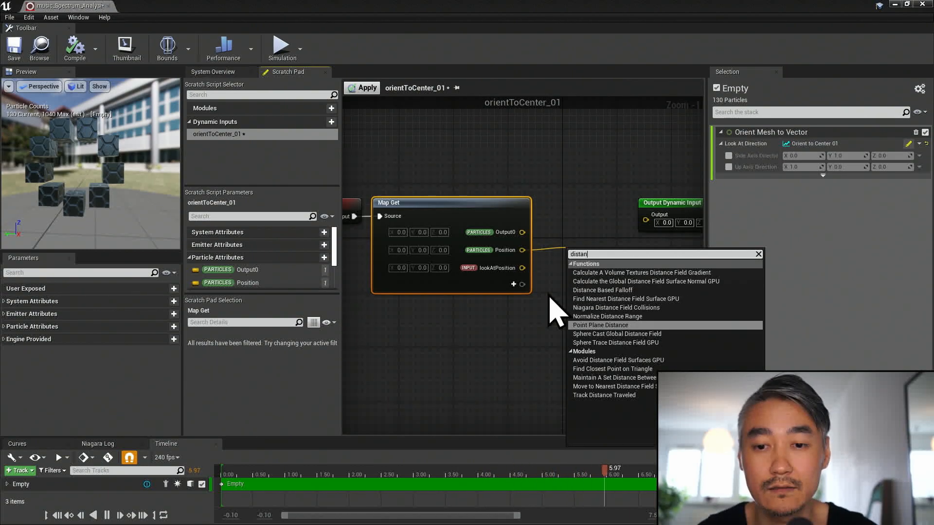
type("ce")
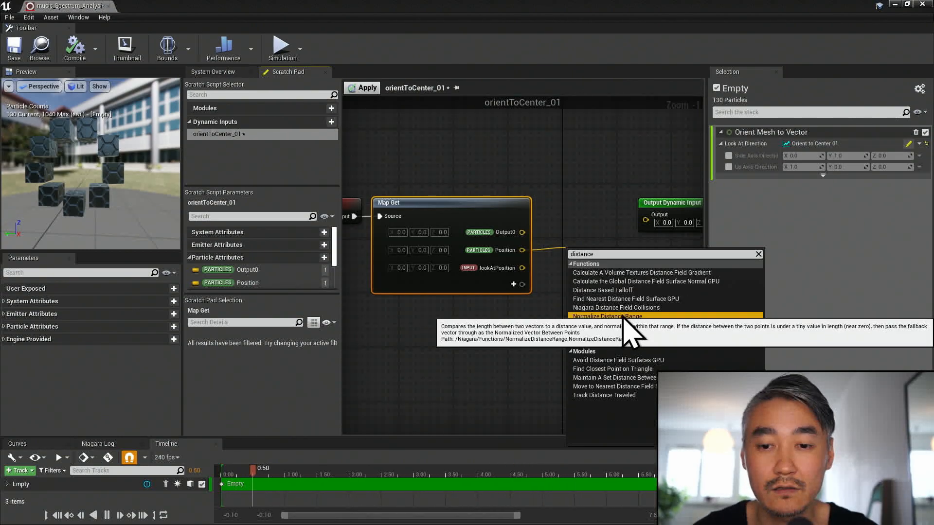
left_click(608, 316)
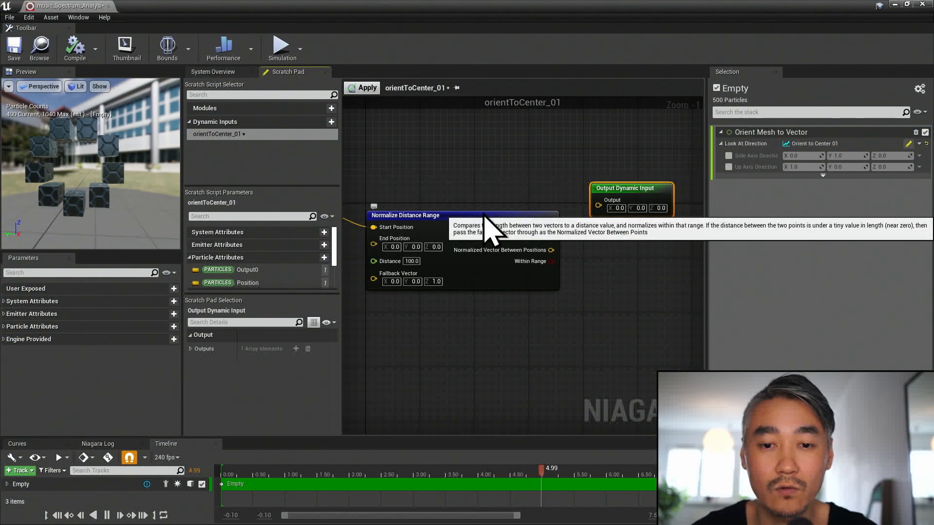
right_click_drag(487, 316, 517, 303)
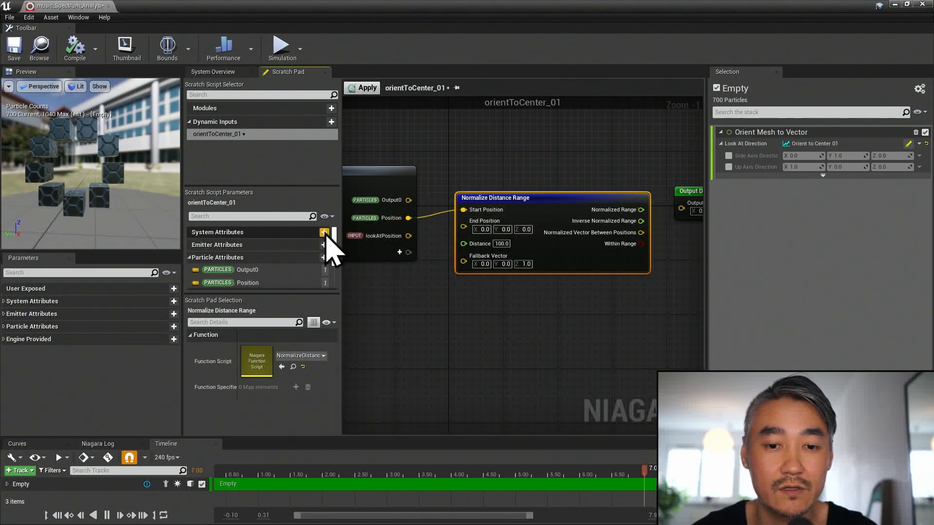
- Connect lookAtPosition to the End Position of Normalize Distance Range and enlarge the graph area
left_click_drag(408, 236, 463, 221)
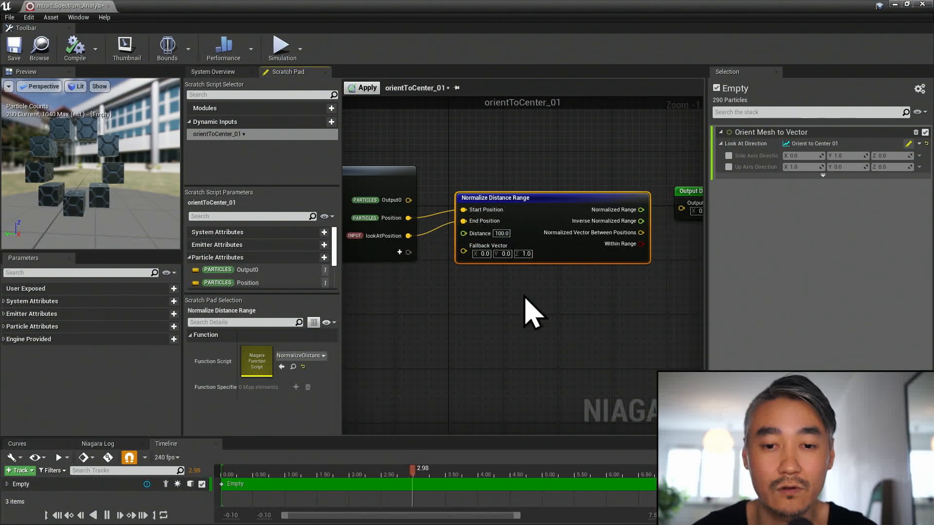
right_click_drag(571, 289, 525, 295)
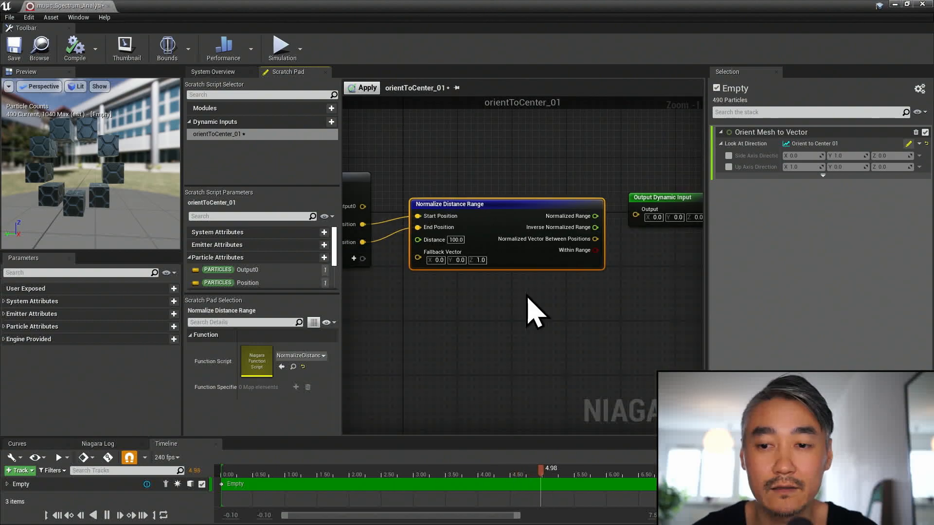
scroll(535, 311, "down", 1)
left_click_drag(768, 303, 754, 304)
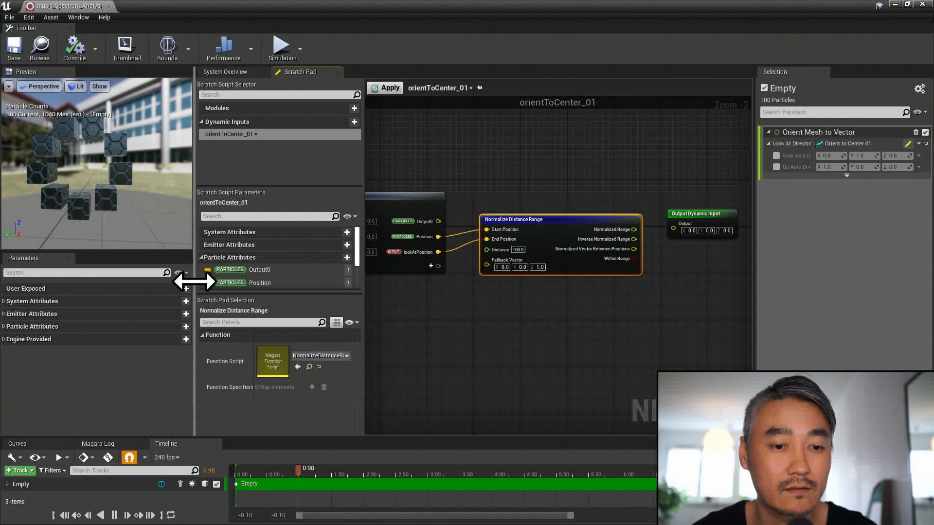
- Connect Normalized Vector Between Positions to the Output Dynamic Input, apply the orientToCenter_01 script and return to the System Overview
left_click_drag(163, 283, 115, 283)
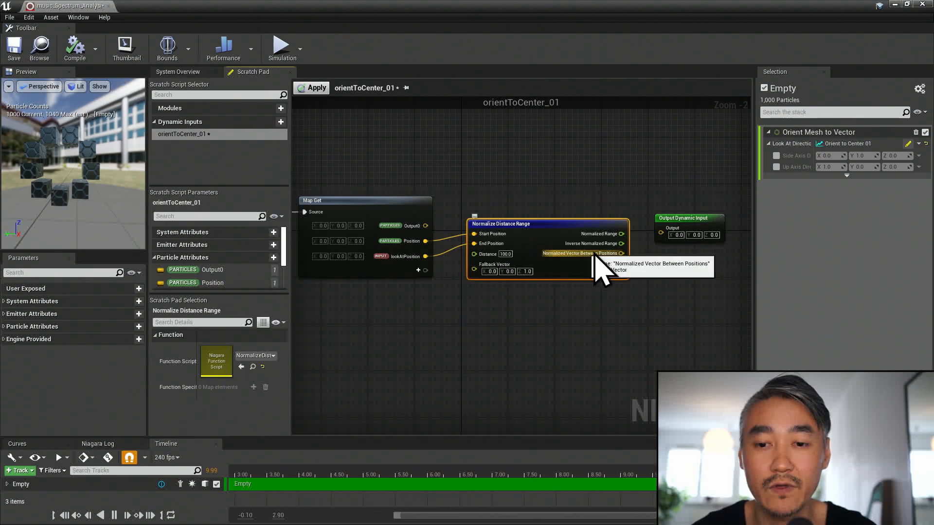
left_click_drag(622, 254, 692, 237)
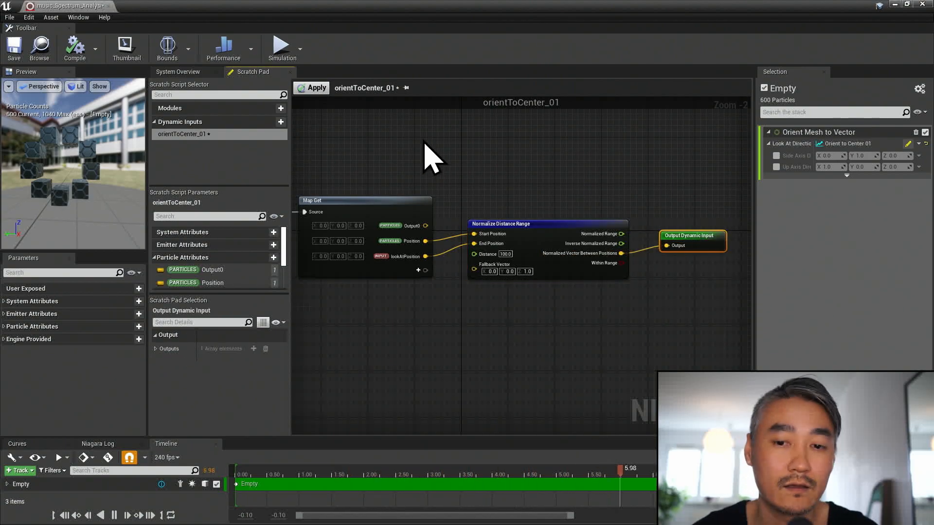
left_click(311, 88)
left_click(194, 73)
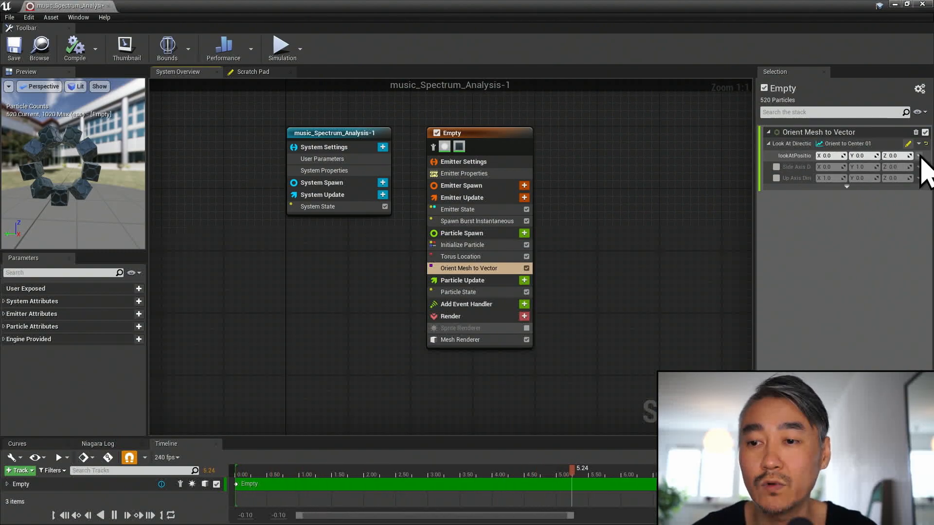
- Set the lookAtPosition input of Orient Mesh to Vector to the Simulation Position dynamic input and check the cubes' orientation in the preview
left_click(919, 156)
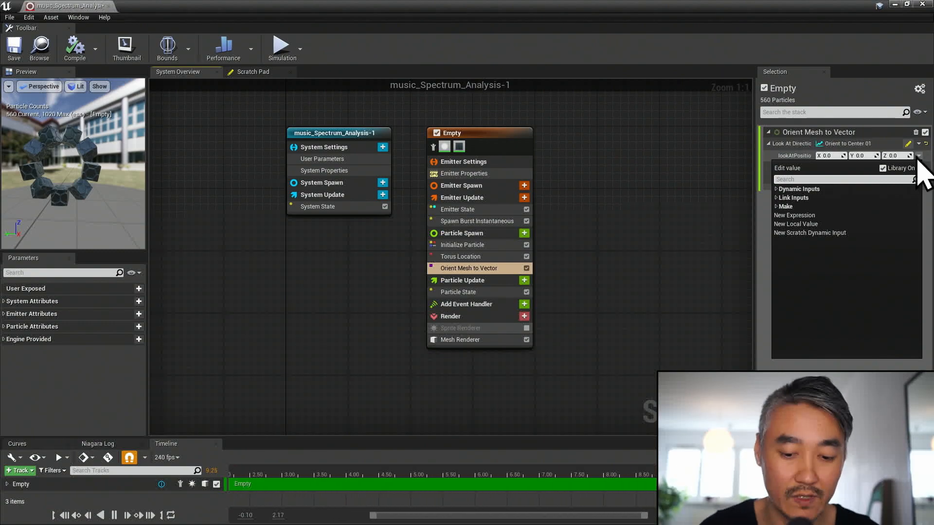
type("position")
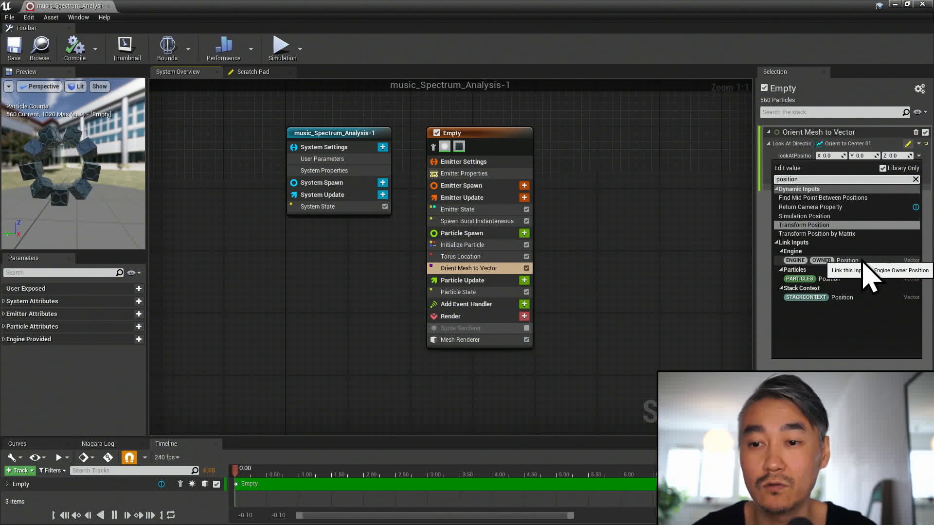
left_click(833, 217)
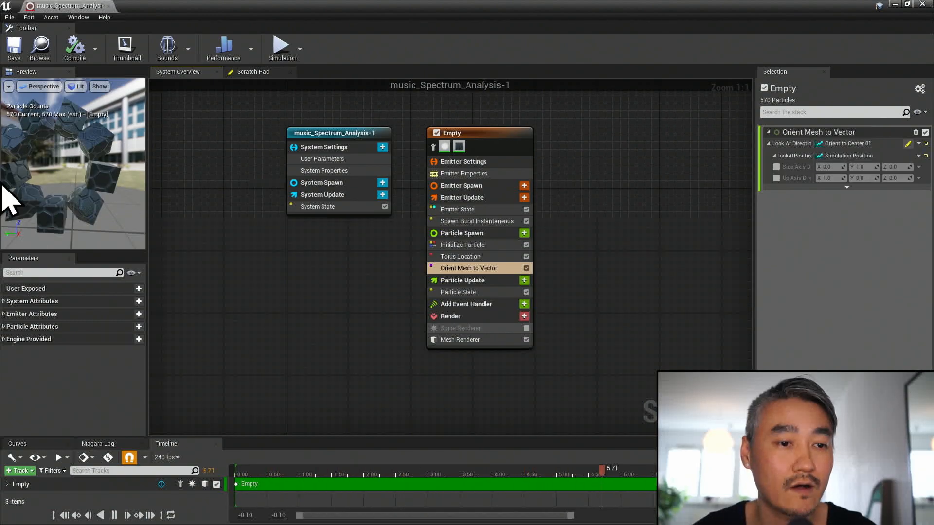
left_click_drag(66, 207, 78, 207)
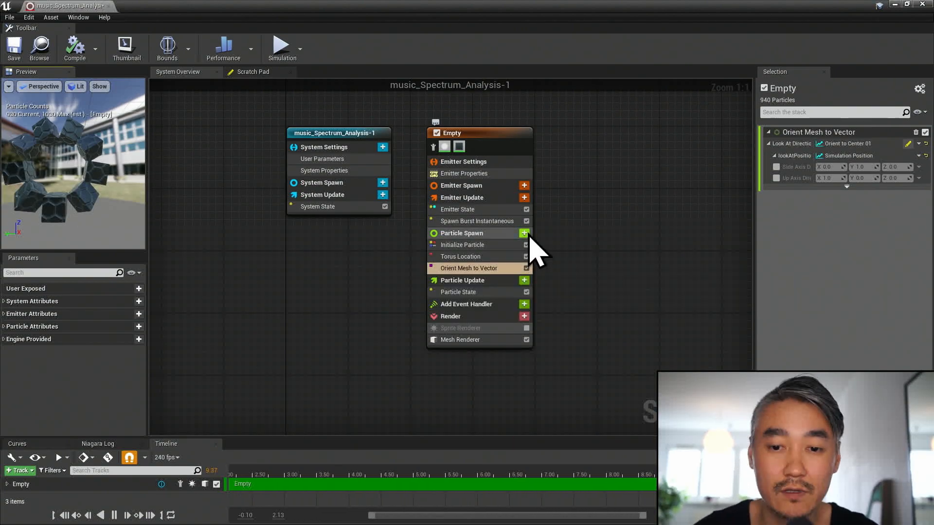
- Add an Add Velocity from Point module to Particle Spawn and resolve its dependency by adding ApplyInitialForces
left_click(524, 233)
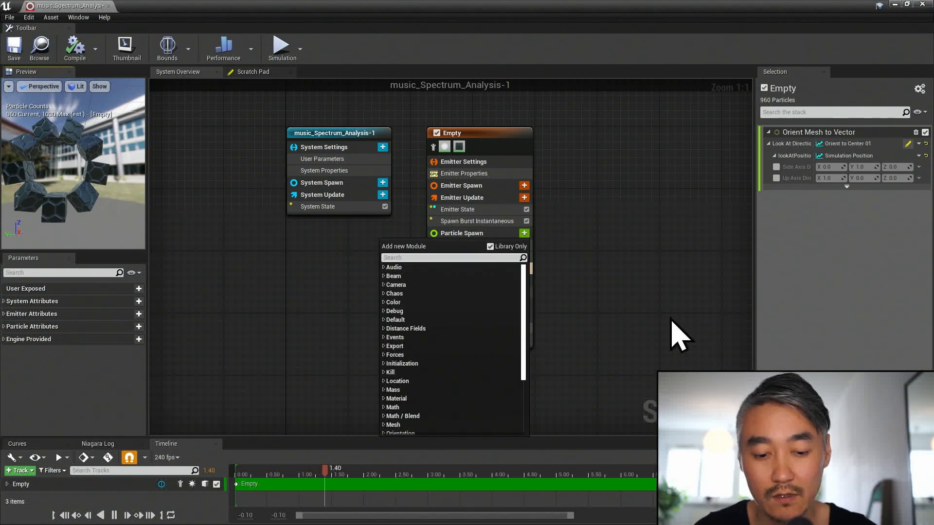
type("point")
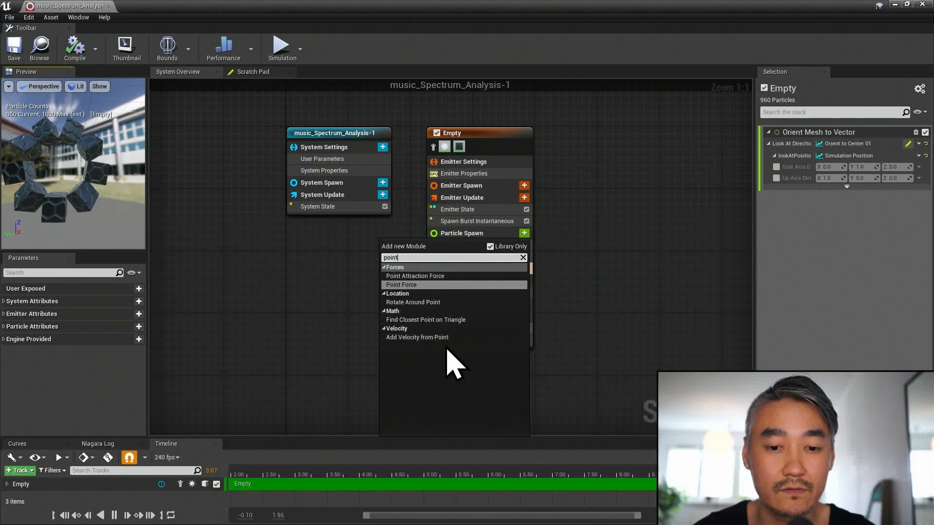
left_click(431, 338)
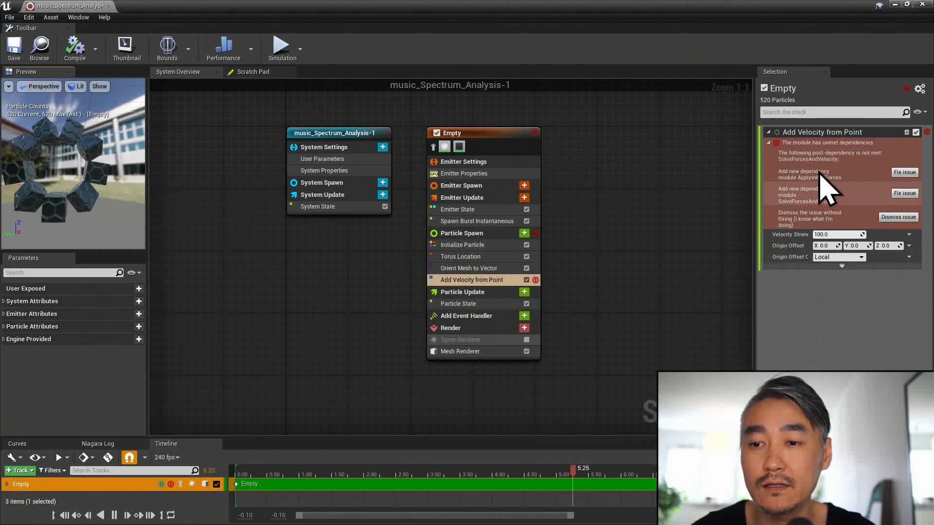
left_click(903, 173)
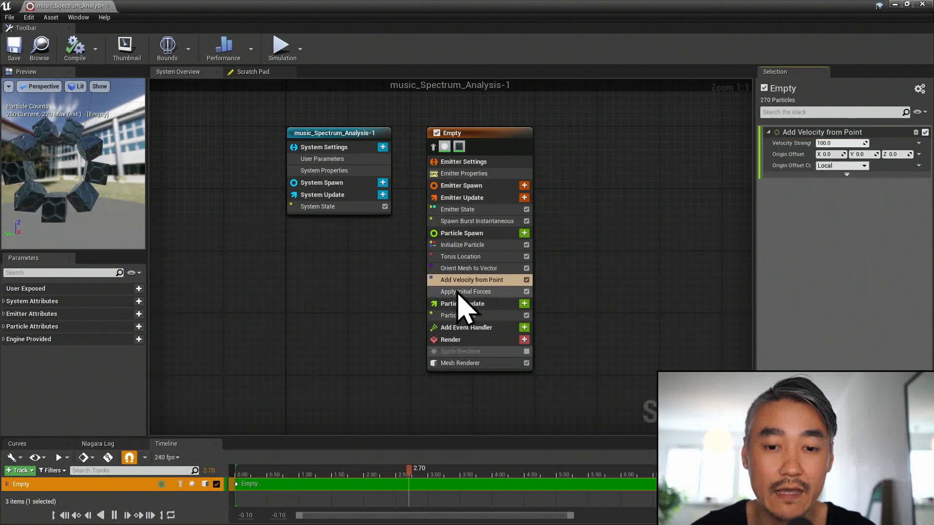
left_click(442, 293)
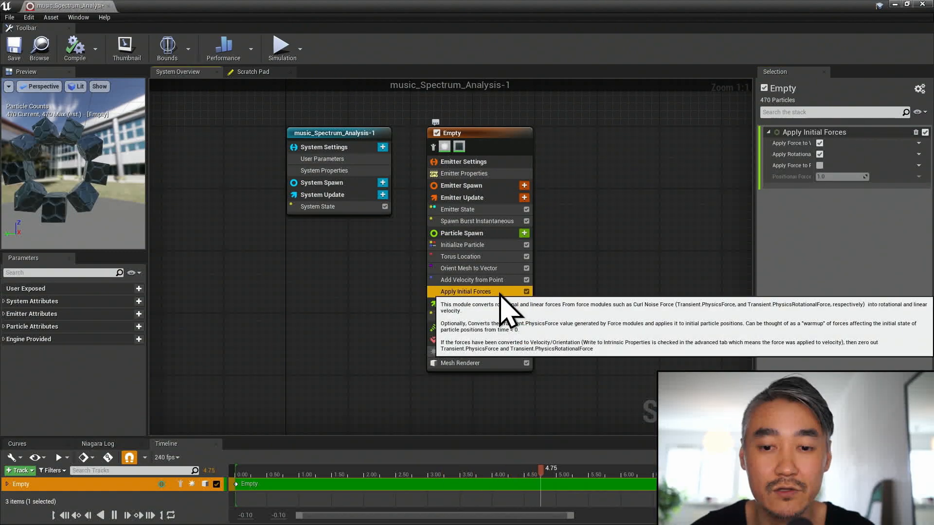
left_click(455, 281)
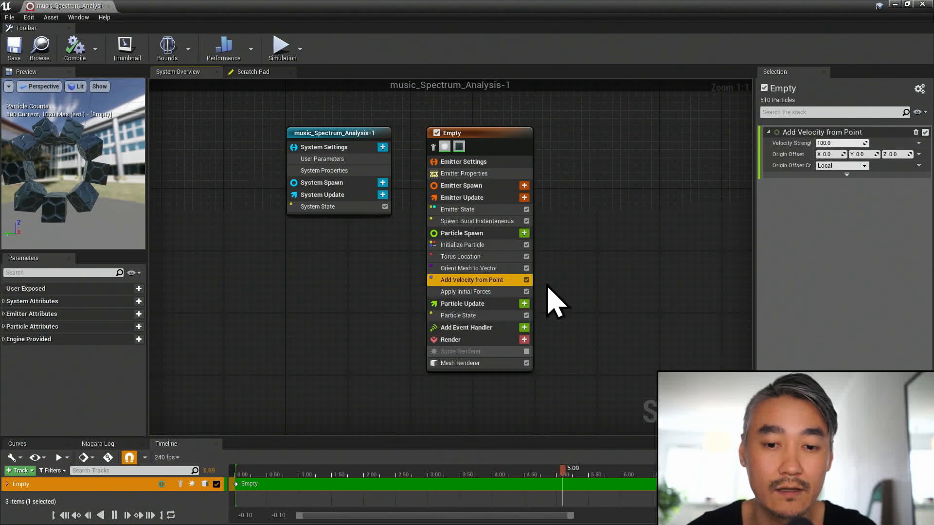
left_click_drag(93, 198, 114, 198)
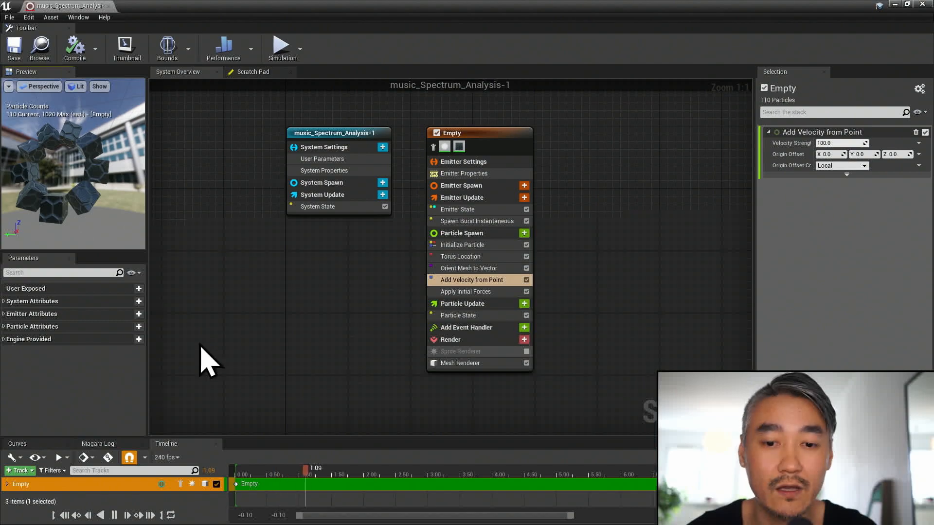
- Add a Solve Forces and Velocity module to Particle Update and save the Niagara system
left_click(484, 305)
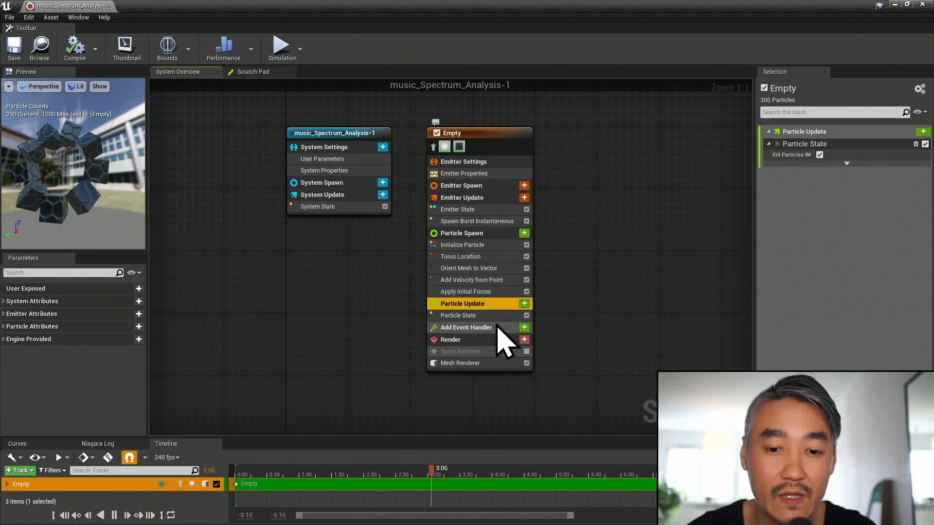
left_click(524, 304)
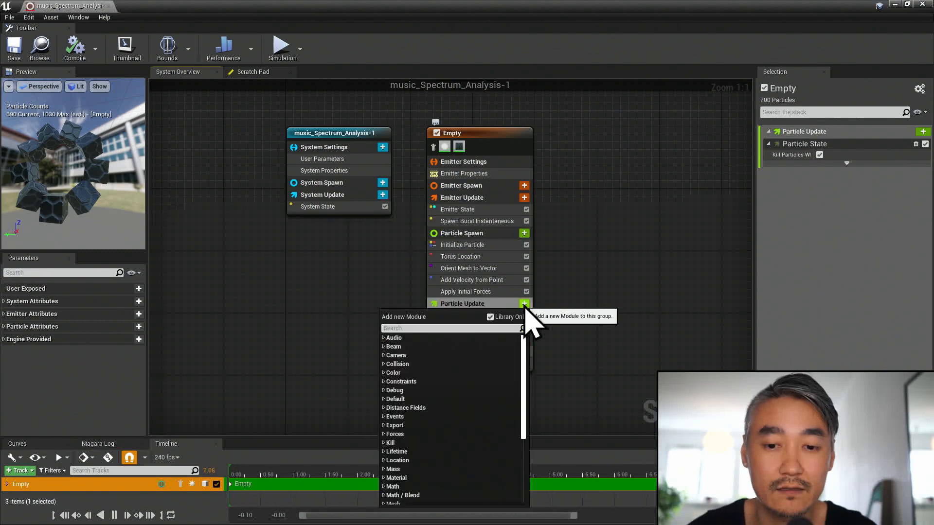
type("solve")
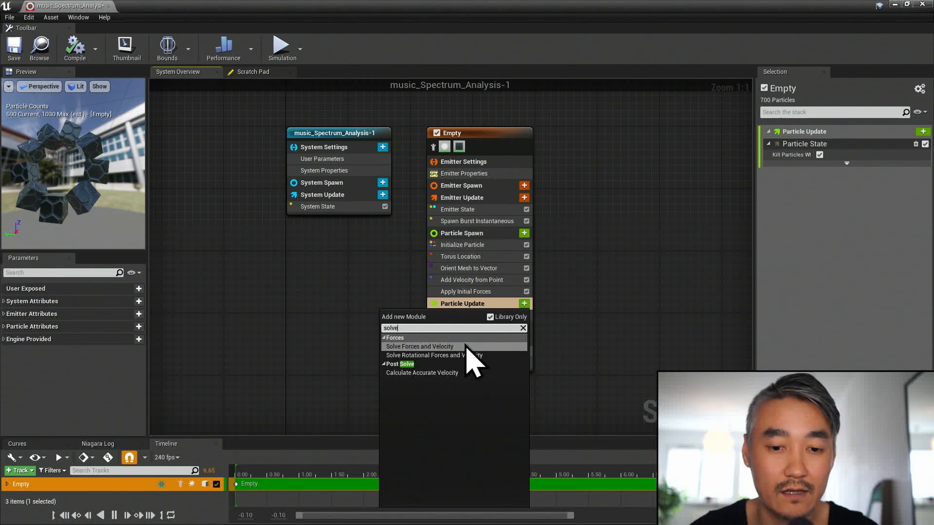
left_click(466, 346)
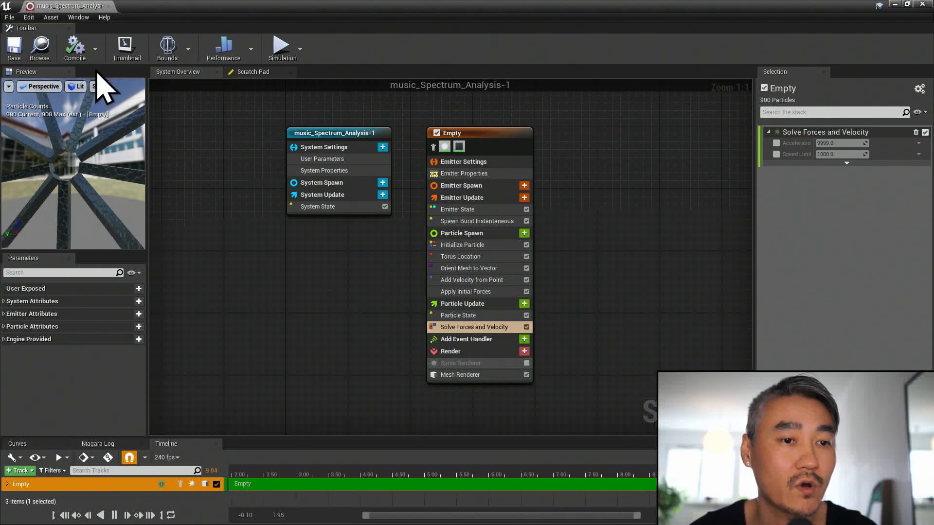
left_click(14, 49)
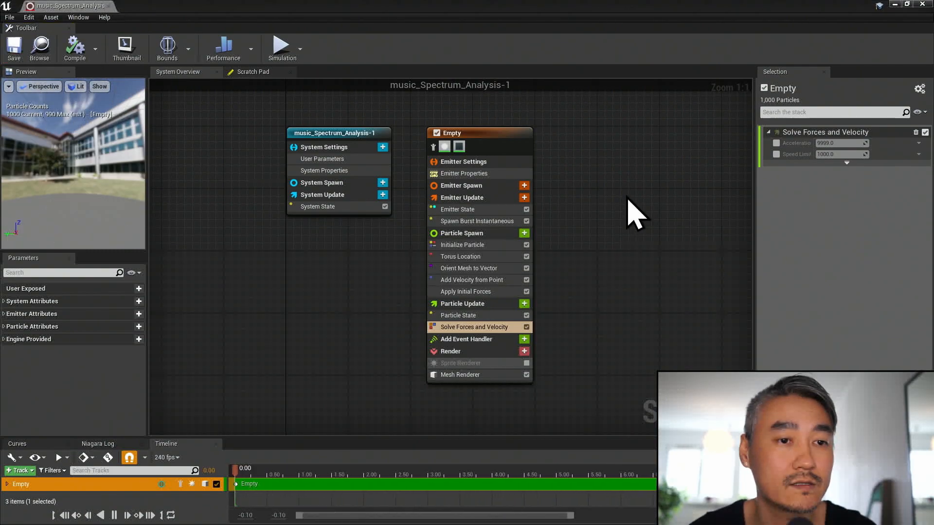
- Switch to the level editor, examine the particle ring in the viewport and reopen the music_Spectrum_Analysis-1 Niagara system
left_click(895, 4)
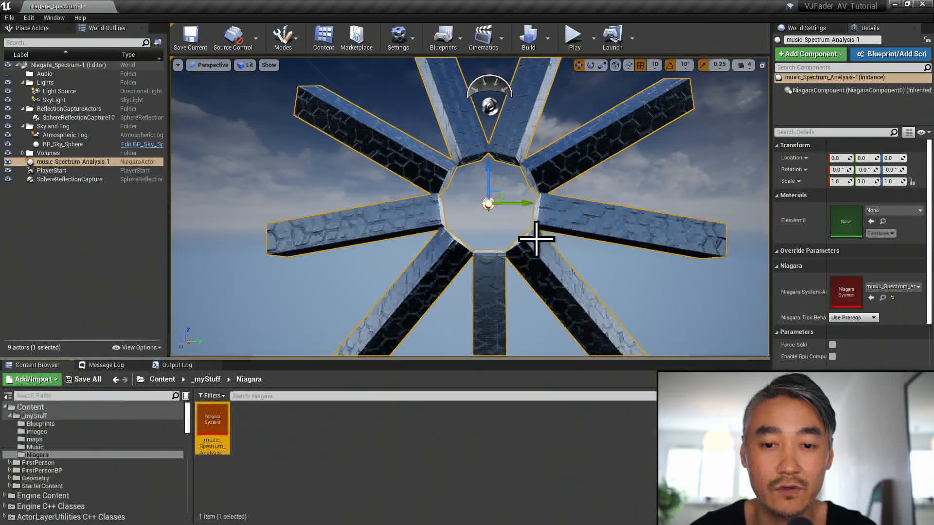
left_click(632, 261)
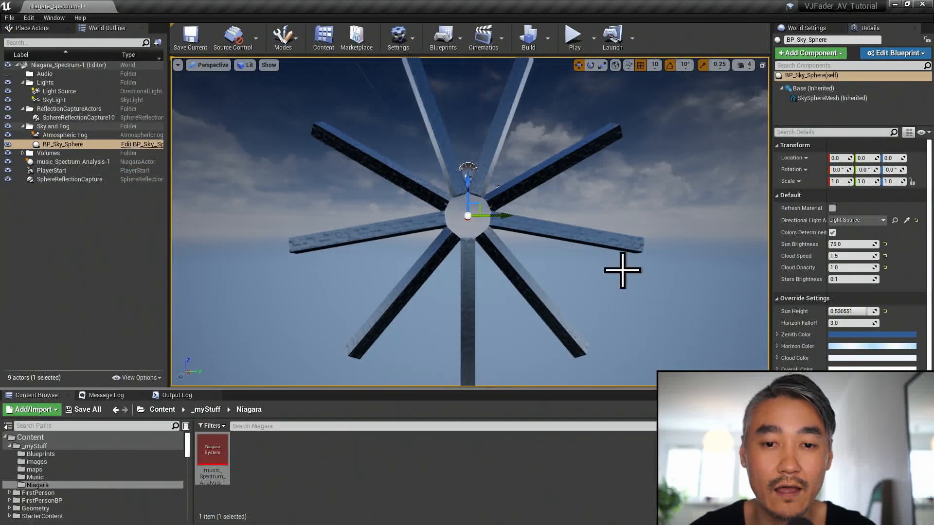
mouse_move(557, 278)
left_mouse_down()
mouse_move(578, 267)
mouse_move(557, 259)
left_mouse_up()
right_click_drag(557, 260, 573, 292)
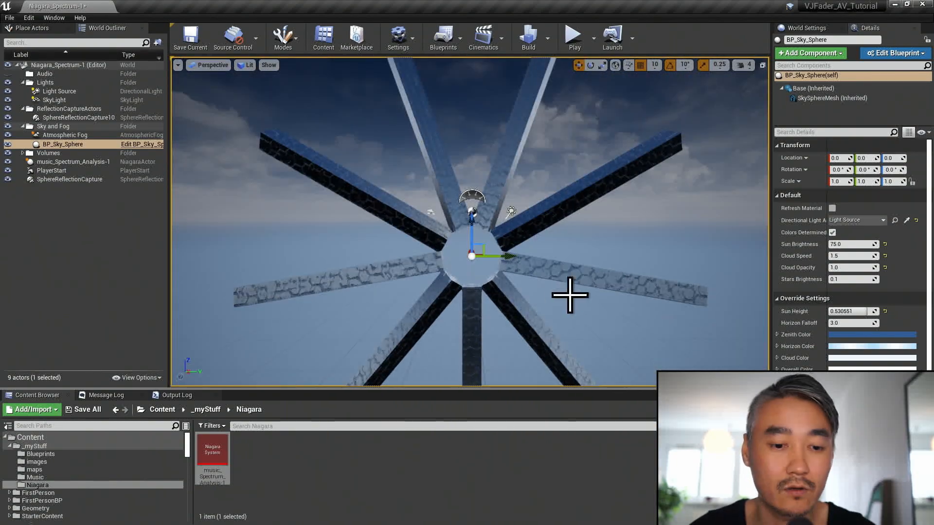
double_click(209, 444)
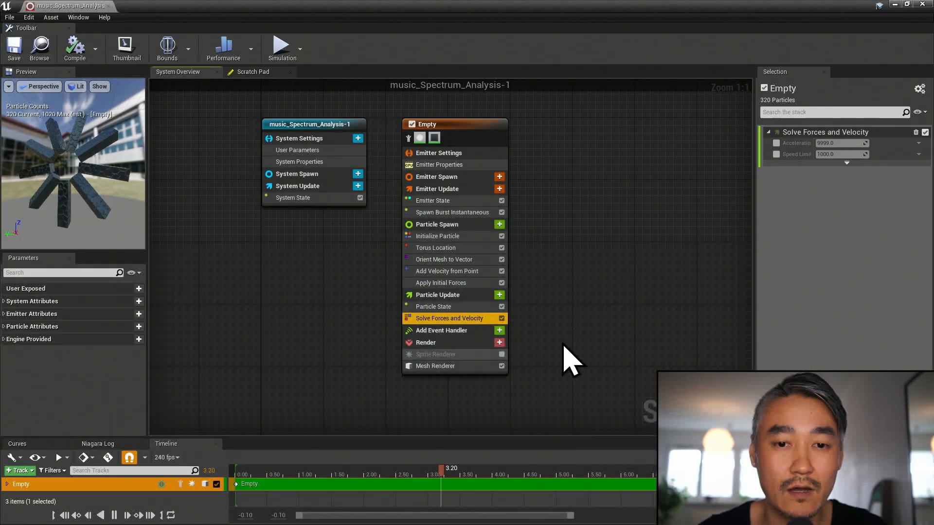
- Add a Scale Mesh Size module to the emitter's Particle Update group
right_click_drag(565, 358, 562, 330)
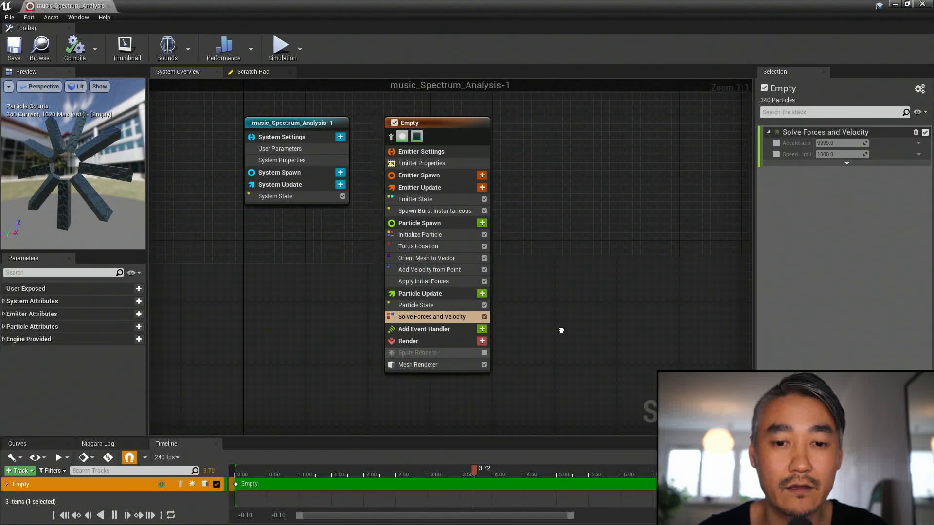
left_click(452, 294)
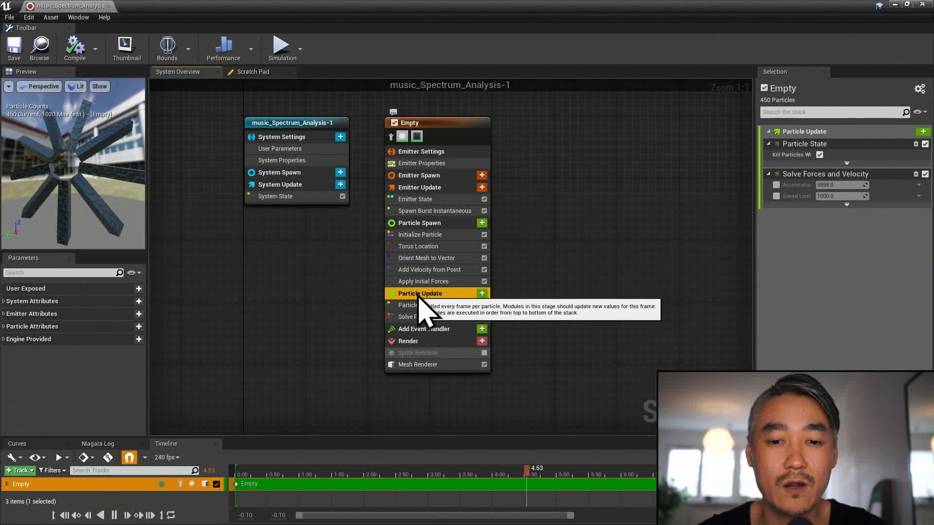
left_click(481, 293)
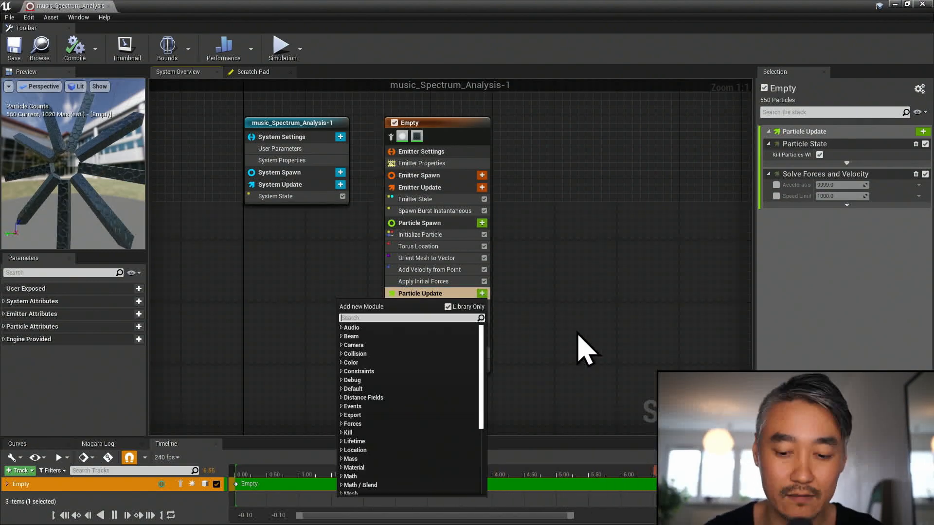
type("mesh")
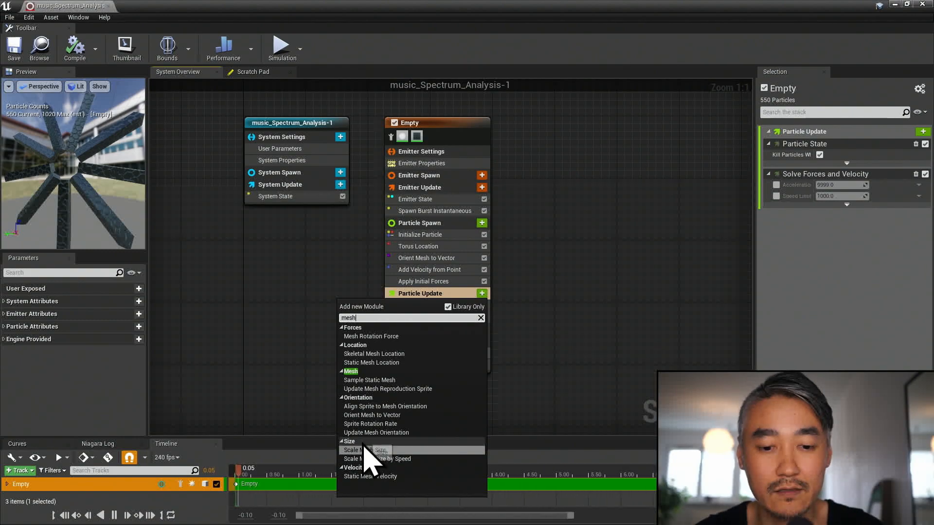
left_click(365, 450)
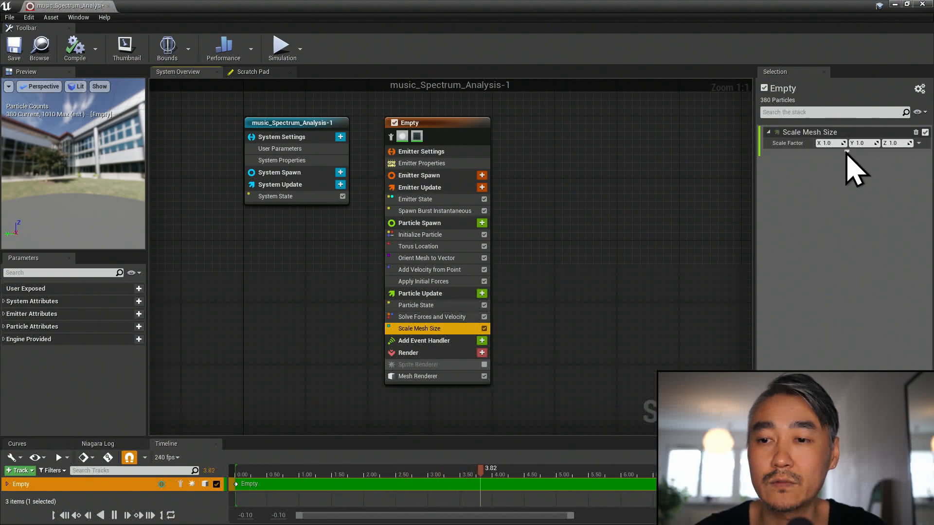
- Set the Scale Factor of Scale Mesh Size to Vector from Float and reveal the module's Initial Mesh Scale input
left_click(919, 143)
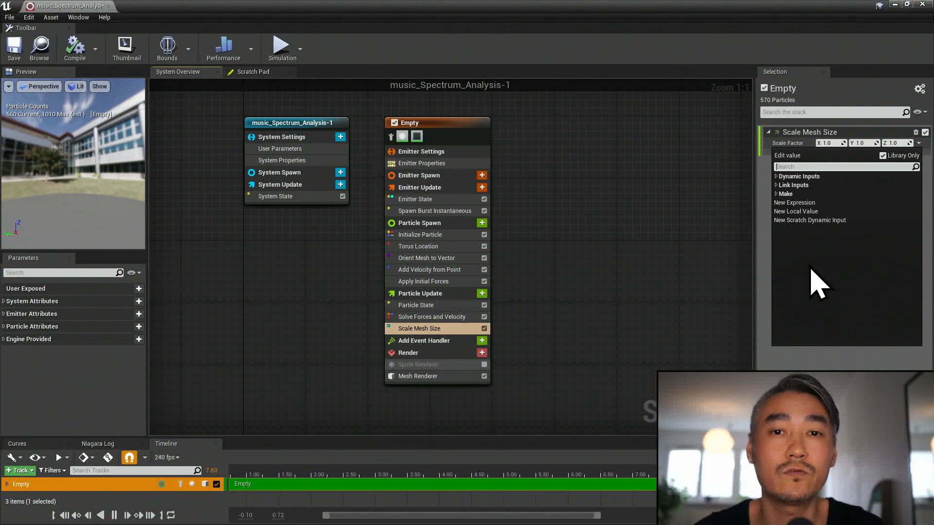
type("float")
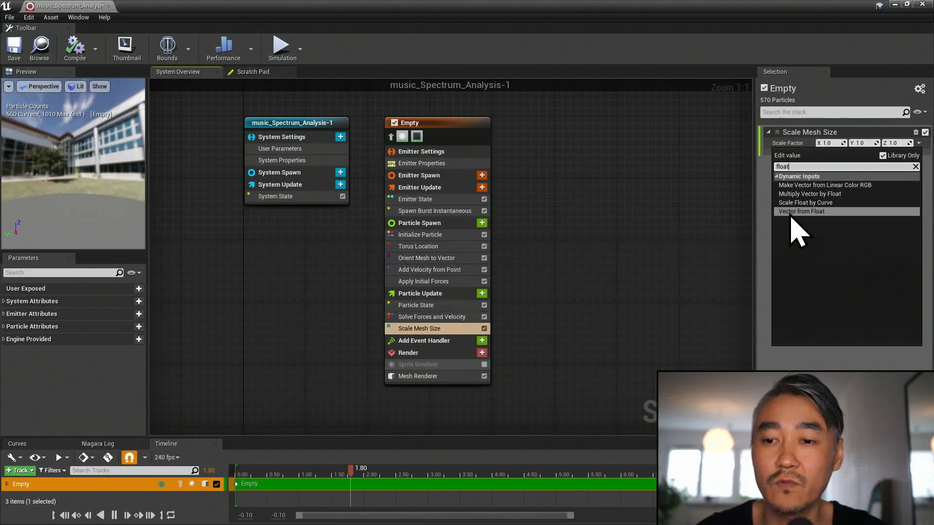
left_click(790, 212)
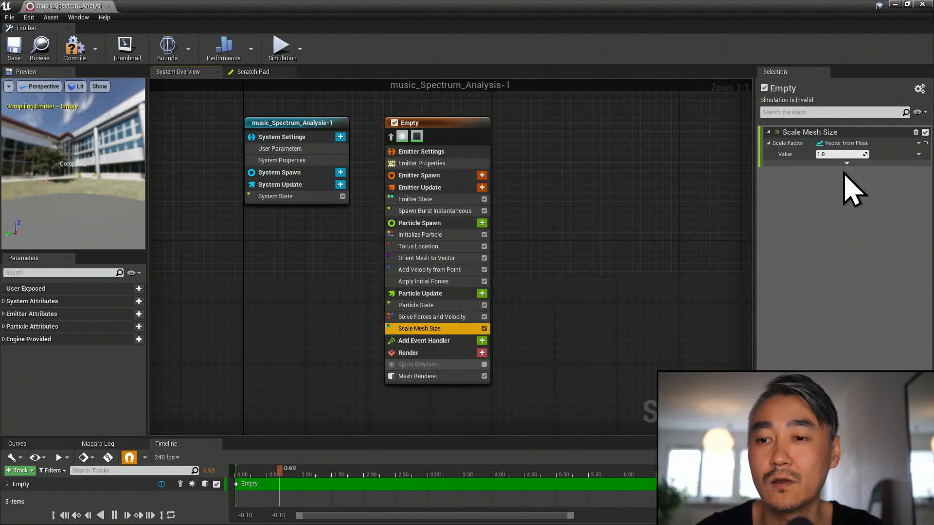
left_click(841, 155)
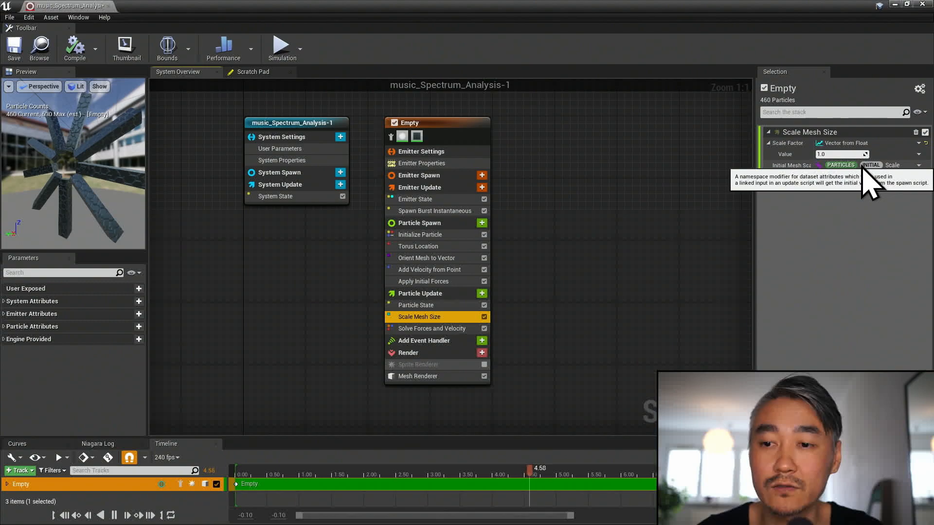
- Try Unset as the Mesh Scale Mode of Initialize Particle and restore it to Uniform with a scale of 1.0
left_click(430, 236)
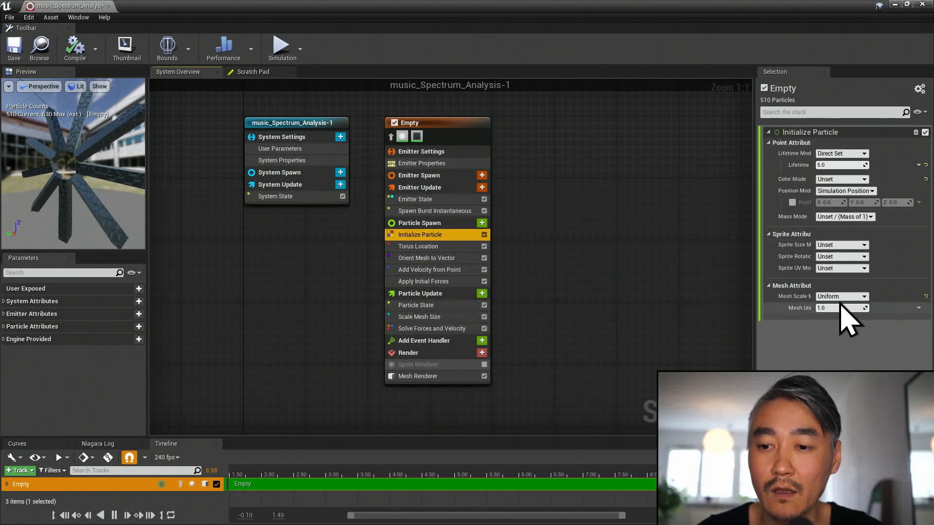
left_click(841, 296)
left_click(843, 306)
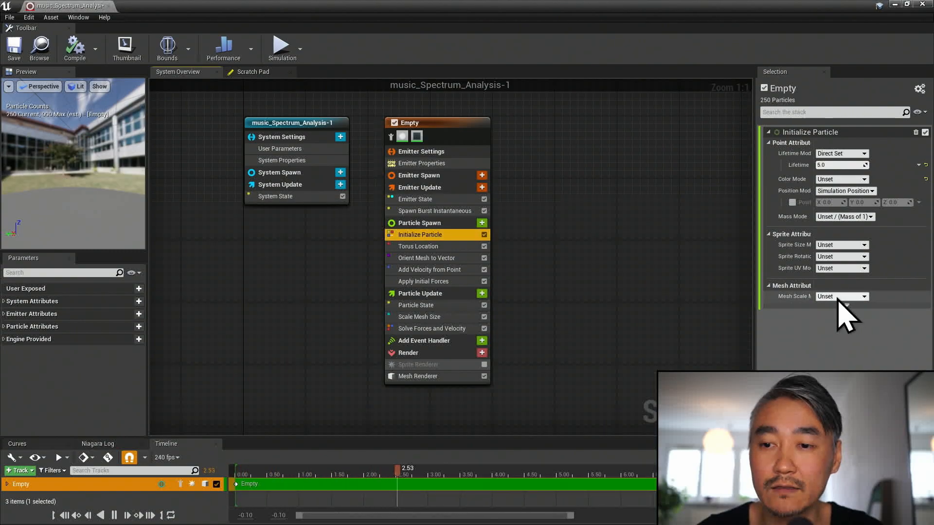
left_click(838, 297)
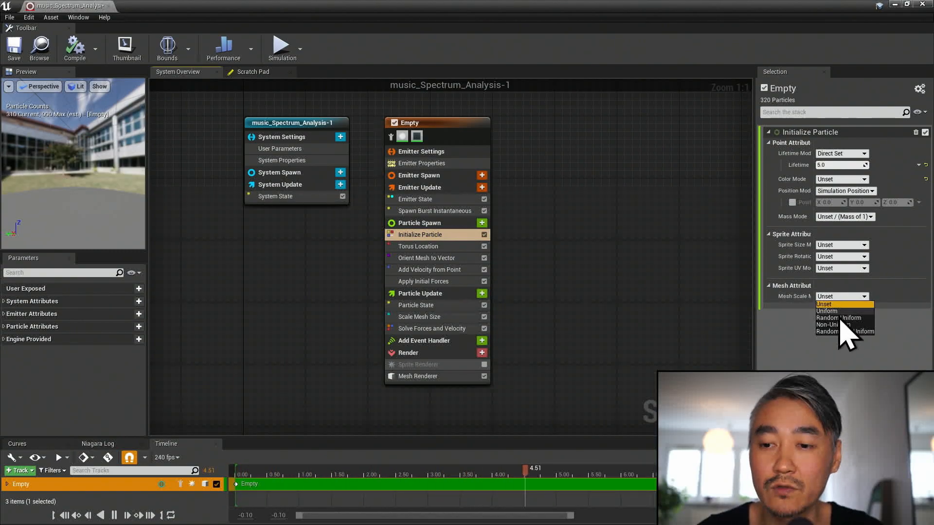
left_click(839, 311)
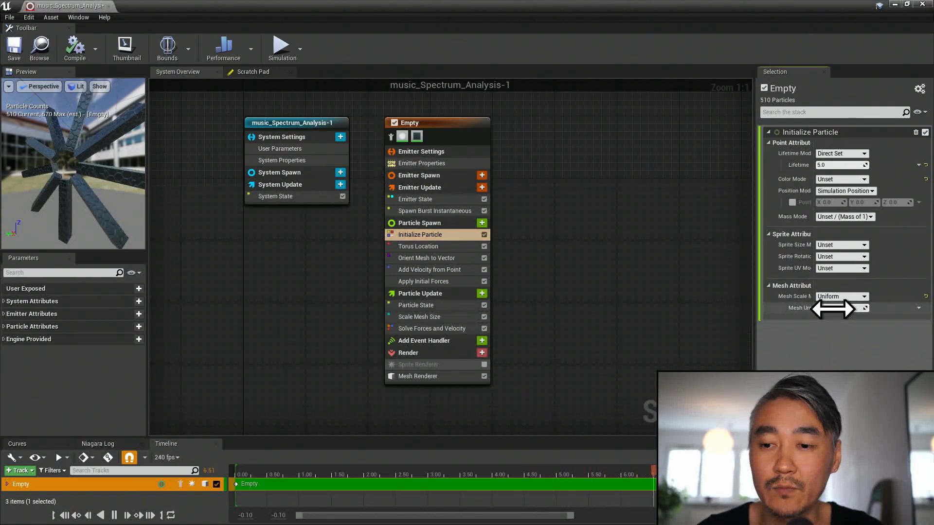
left_click(820, 308)
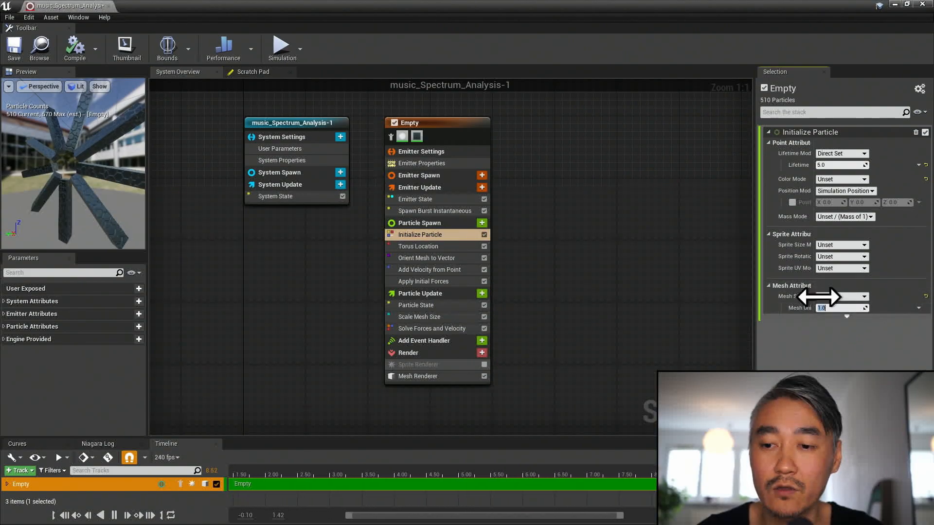
- Assign a new scratch dynamic input named audioSpectrumFloat to the Value of Scale Mesh Size's Vector from Float
left_click(428, 318)
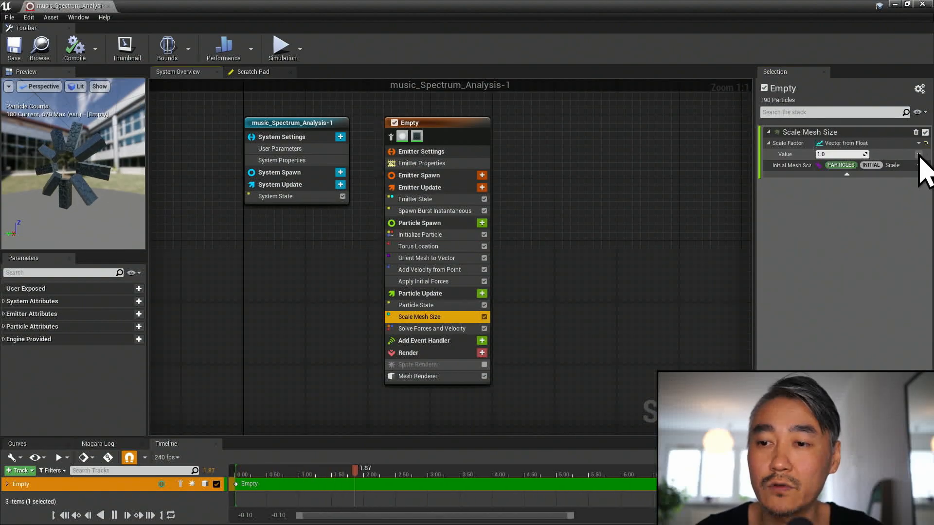
left_click(919, 154)
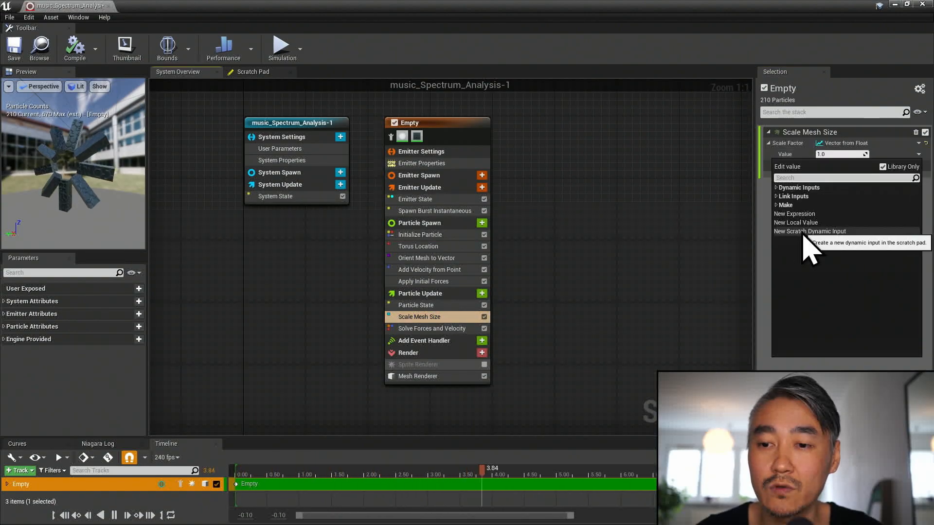
left_click(847, 232)
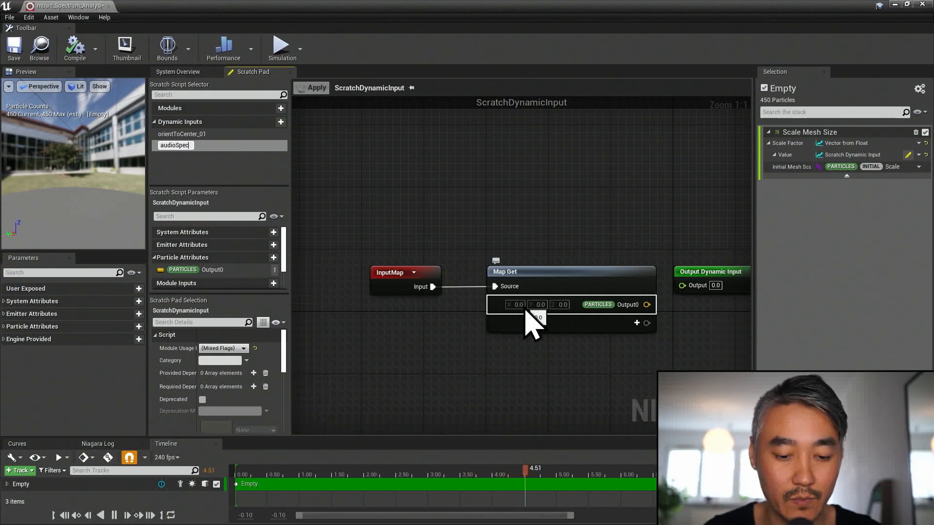
type("Float")
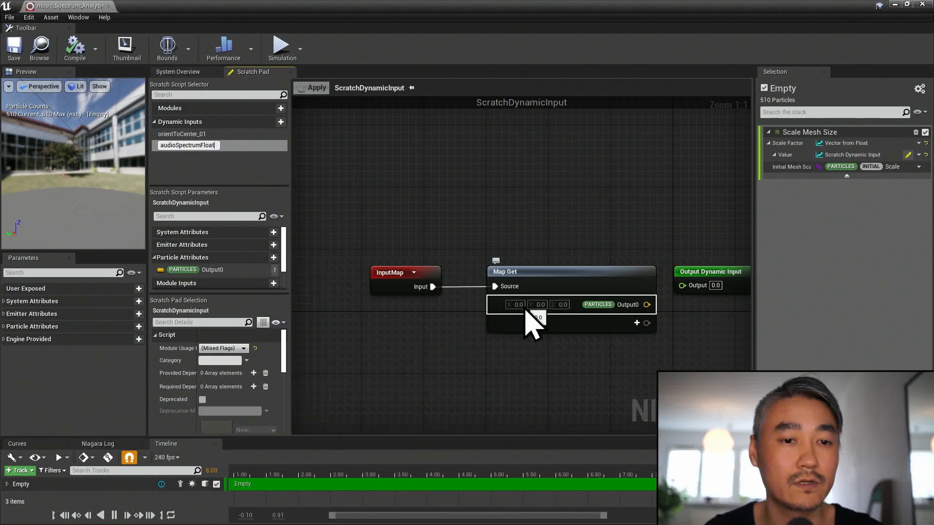
key("Return")
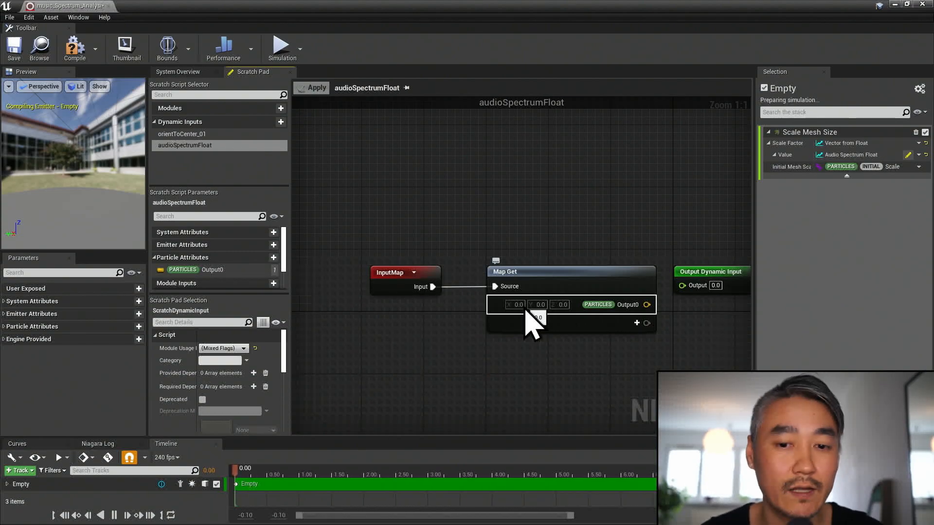
- Spread the Map Get and Output Dynamic Input nodes apart to make room between them
right_click_drag(589, 360, 558, 277)
left_click_drag(617, 214, 720, 214)
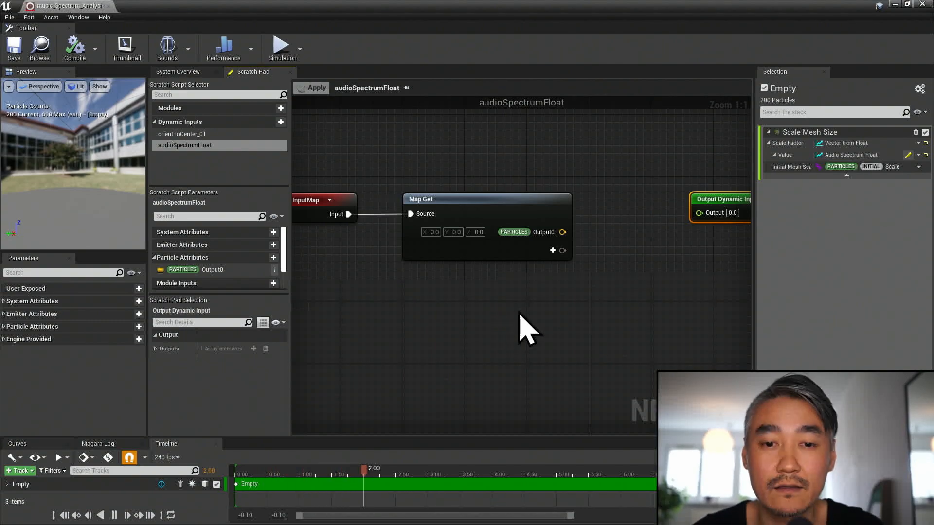
left_click_drag(498, 202, 482, 202)
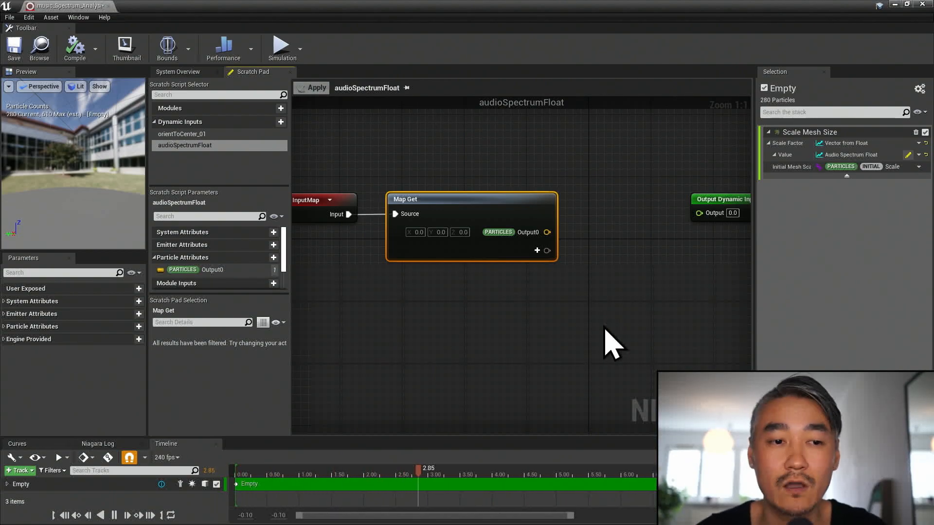
- Add a New Audio Spectrum input to Map Get, feed it into an Audio Spectrum function node, and shift the output node clear of it
left_click(513, 249)
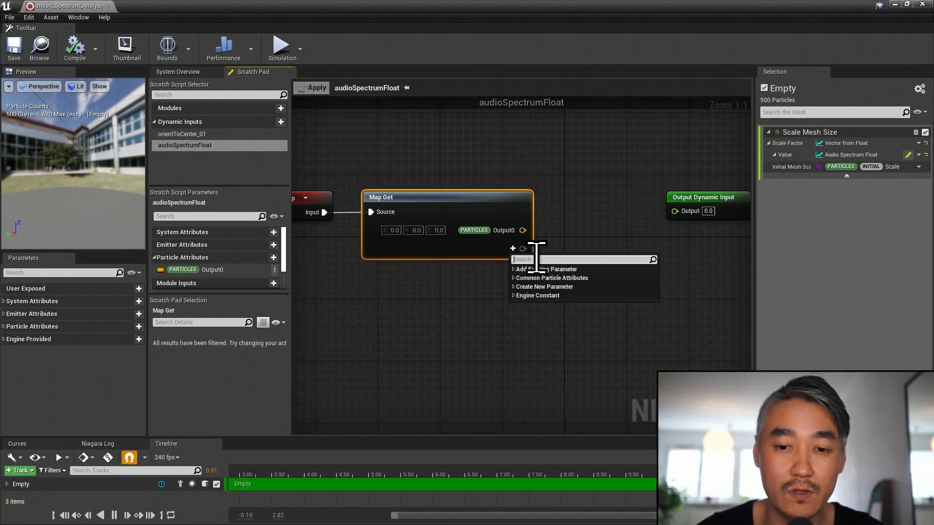
type("spect")
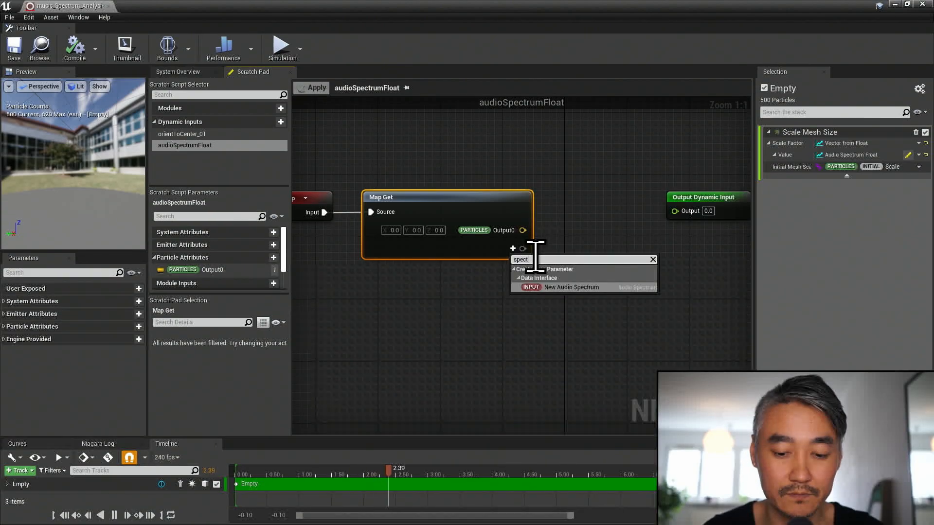
left_click(560, 288)
left_click_drag(522, 249, 562, 225)
type("spect")
left_click(588, 247)
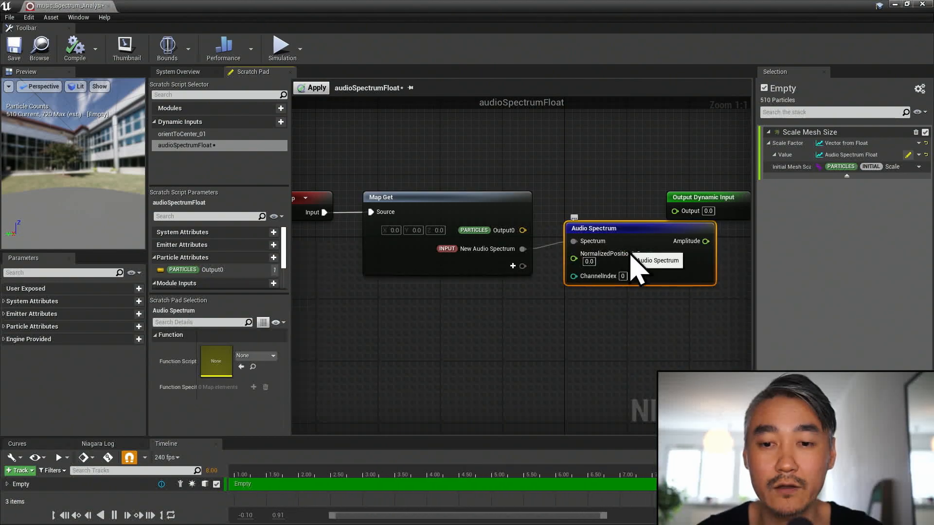
right_click_drag(659, 304, 642, 303)
left_click_drag(685, 208, 735, 238)
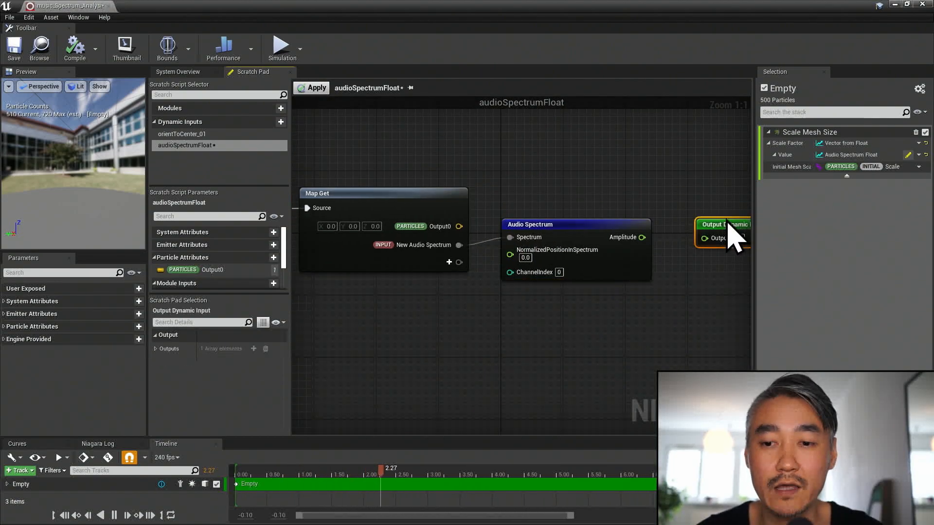
- Switch to Photos to examine the frequency bars in SpectralissimeScreenShot.jpg, and return to the Niagara editor's Audio Spectrum node
left_click(603, 232)
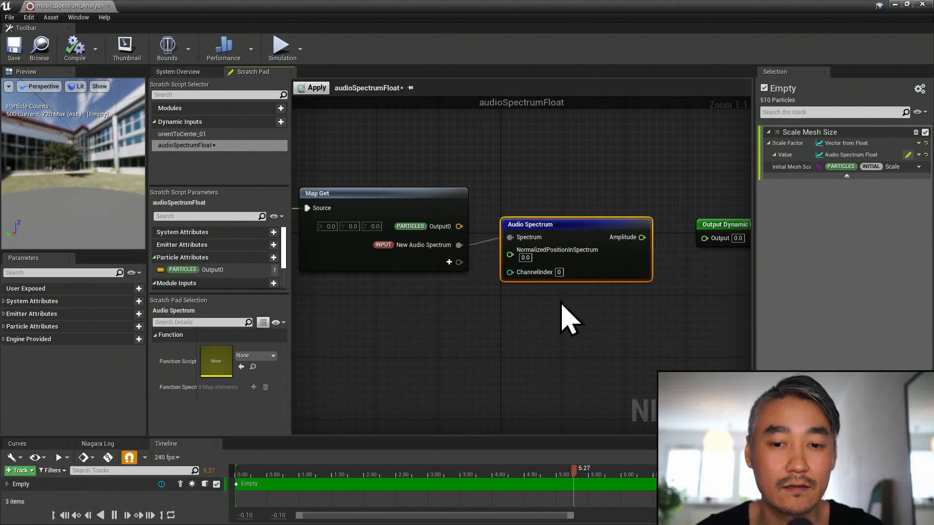
left_click_drag(557, 131, 632, 373)
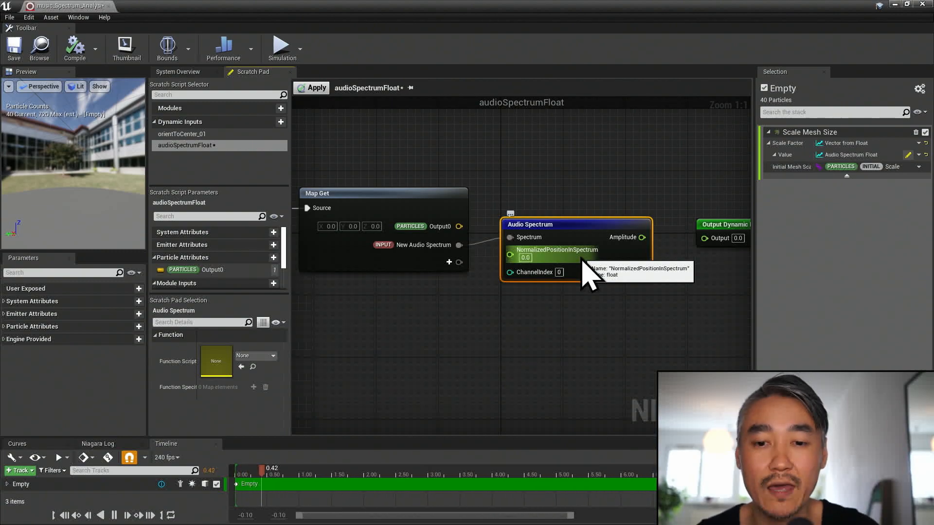
key("super")
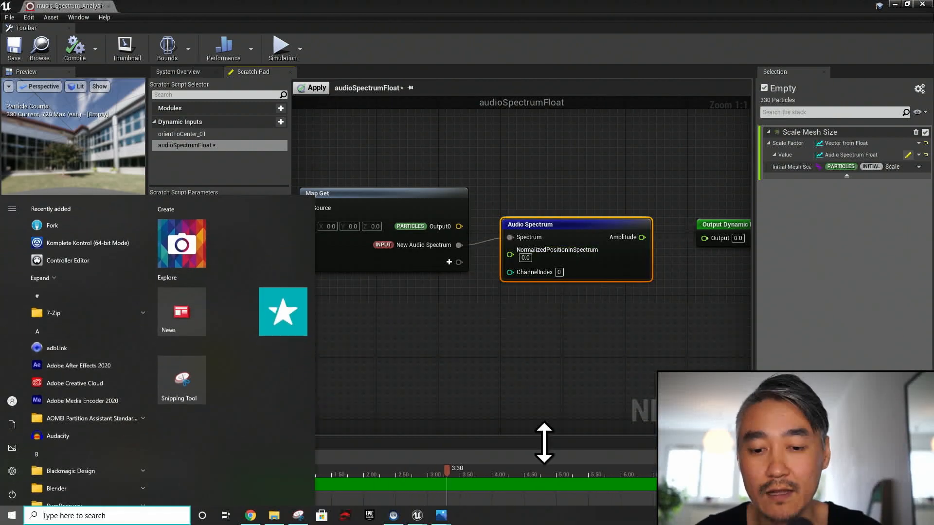
left_click(441, 516)
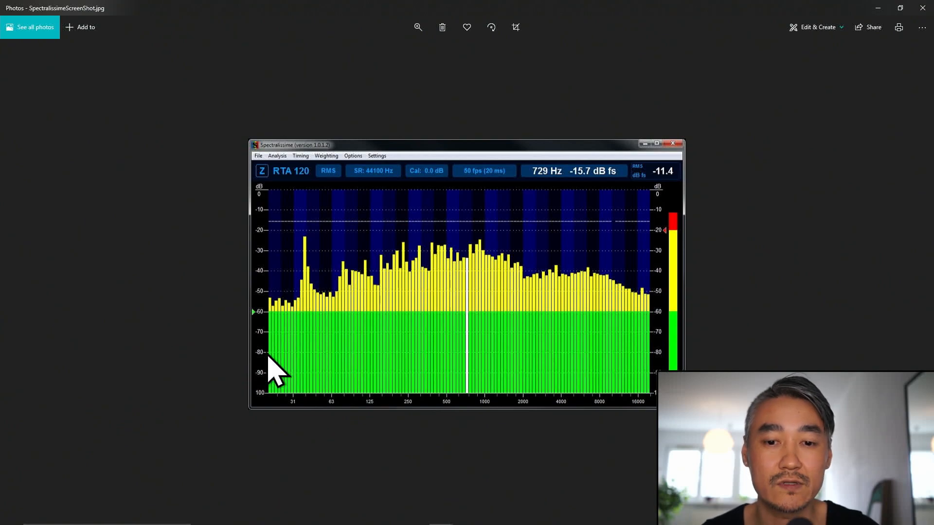
key("super")
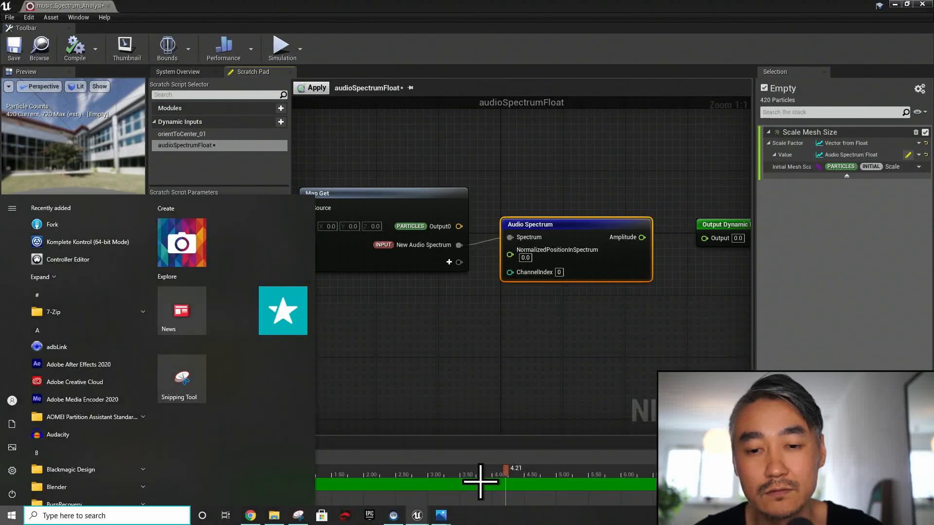
left_click(480, 474)
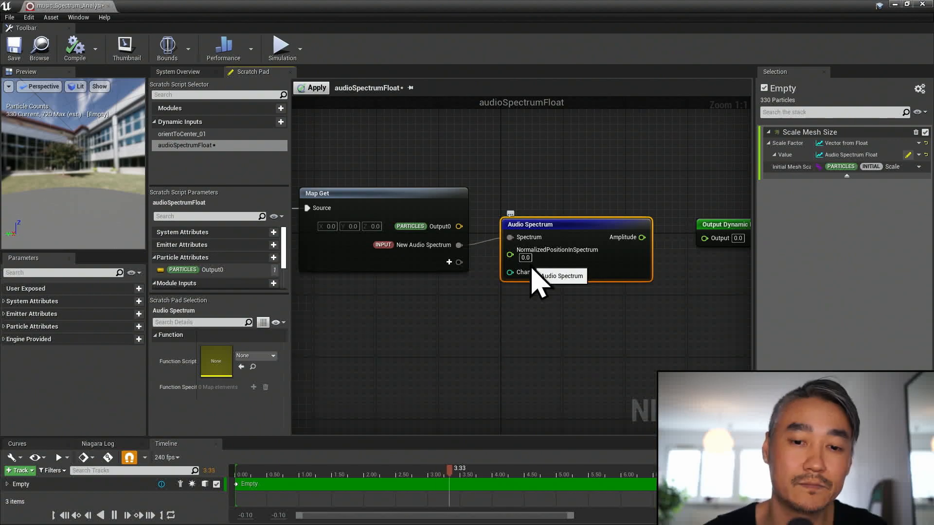
- Add the Particles NormalizedAge parameter to Map Get, connect it to NormalizedPositionInSpectrum, and check the lifetime in Initialize Particle
left_click(449, 263)
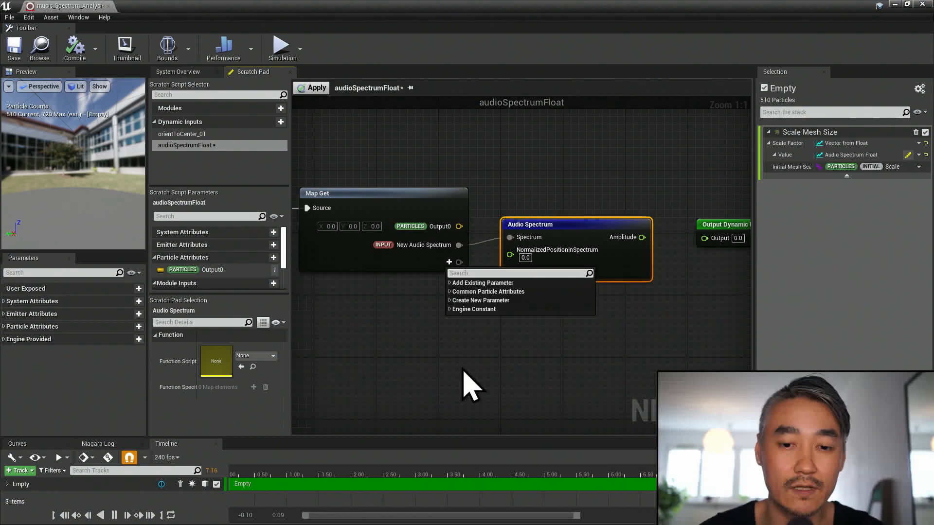
type("age")
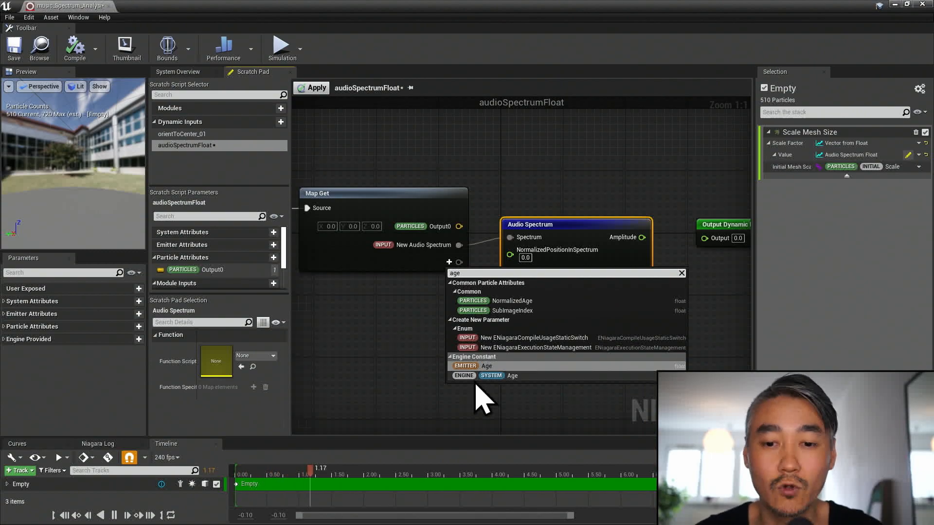
left_click(535, 301)
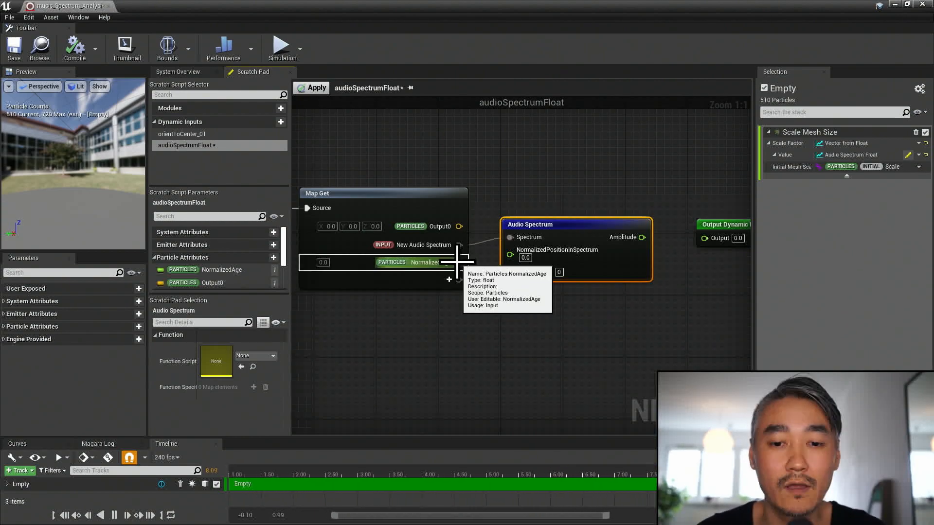
left_click_drag(459, 263, 513, 257)
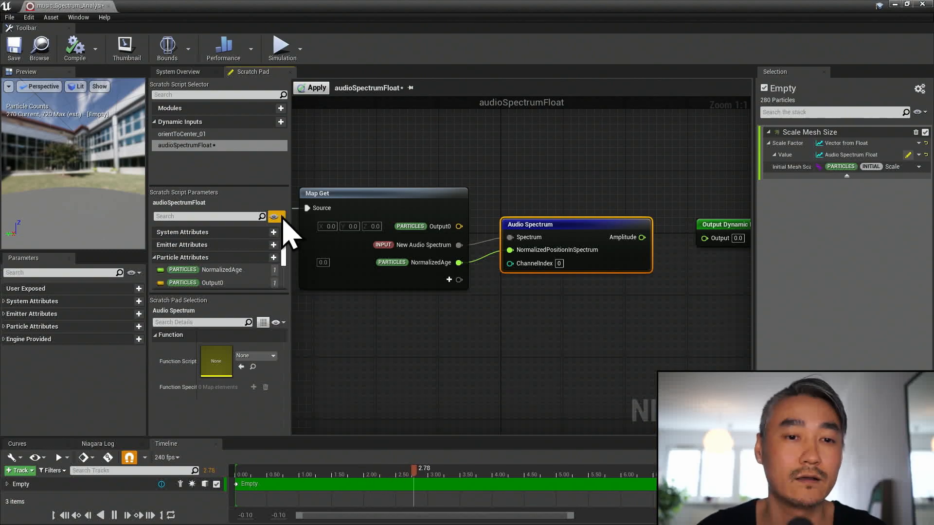
left_click(195, 73)
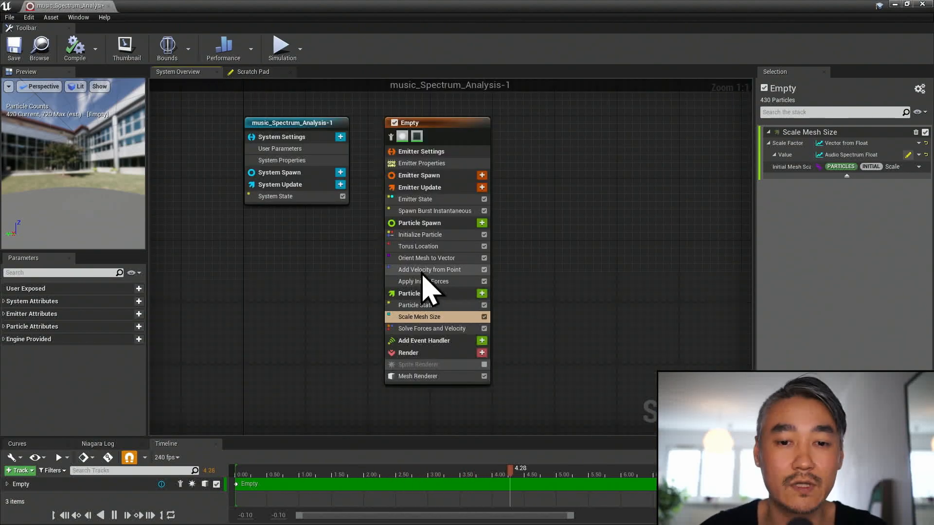
left_click(430, 235)
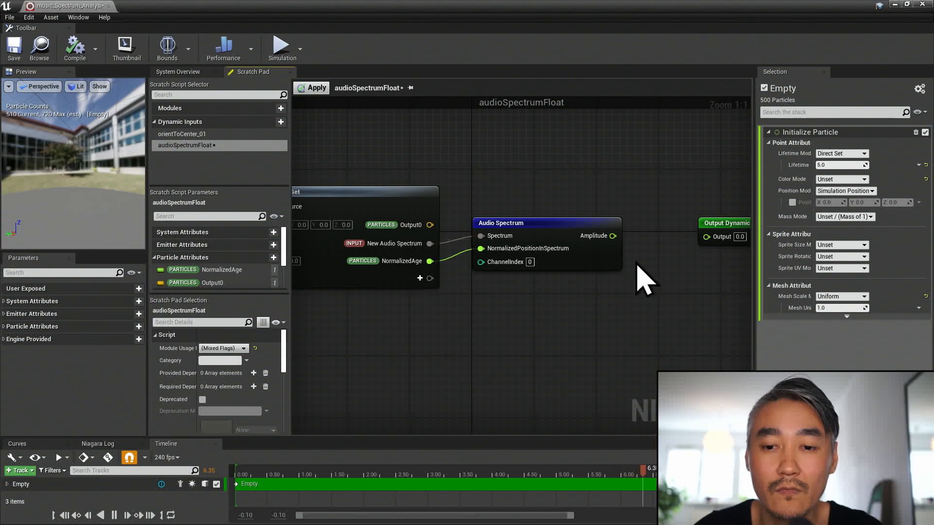
- Add a MultiplyAdd node fed by the Audio Spectrum Amplitude and place it between Audio Spectrum and Output Dynamic Input
left_click_drag(614, 236, 646, 238)
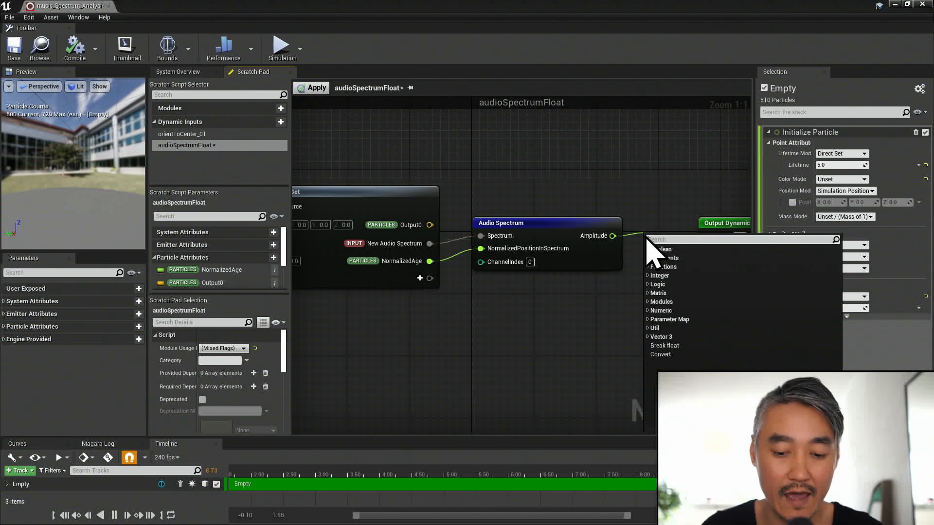
type("multi")
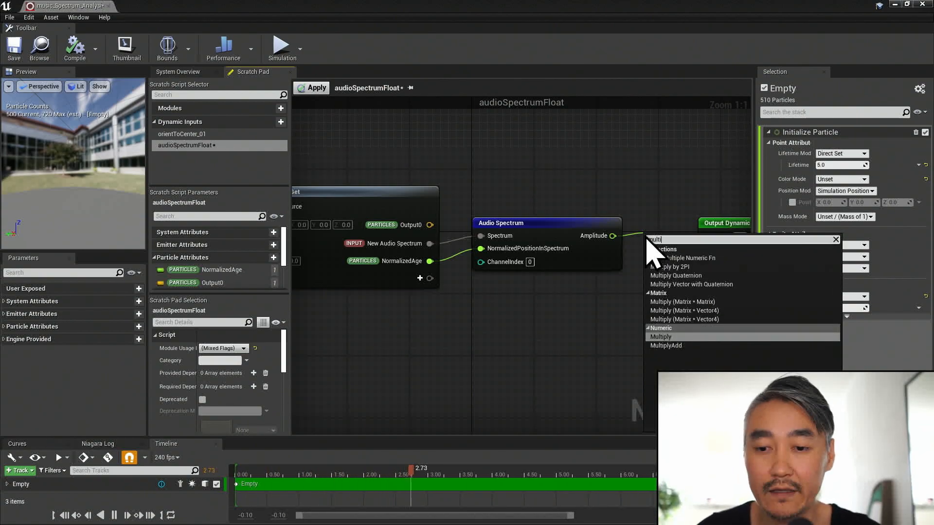
left_click(700, 345)
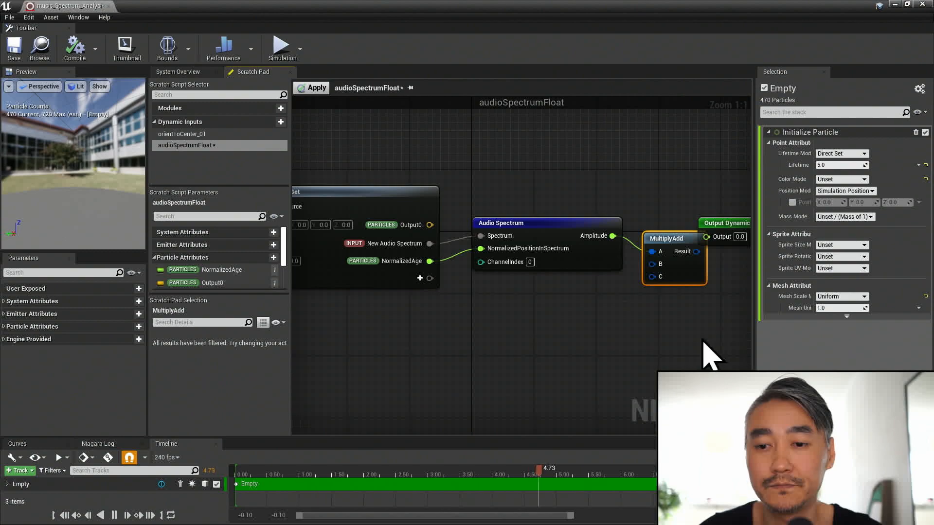
scroll(699, 344, "down", 1)
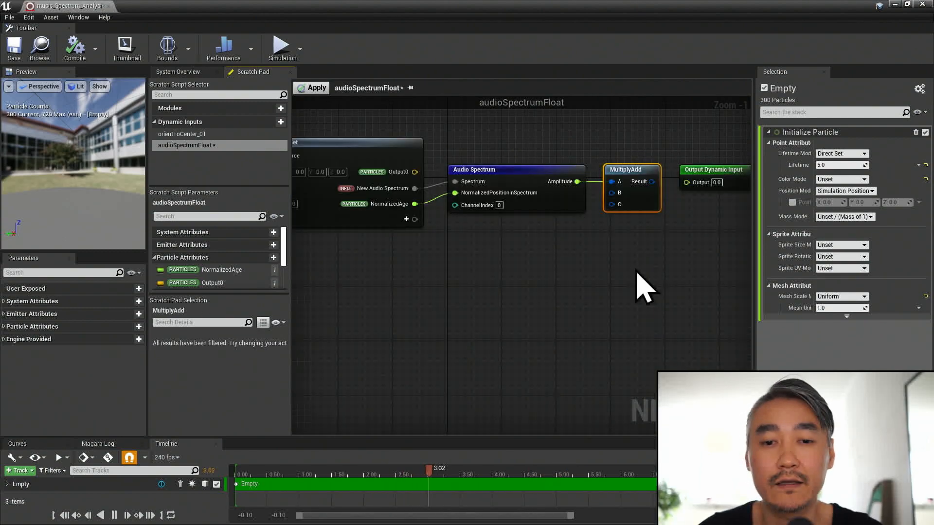
left_click_drag(650, 185, 663, 185)
left_click(701, 171)
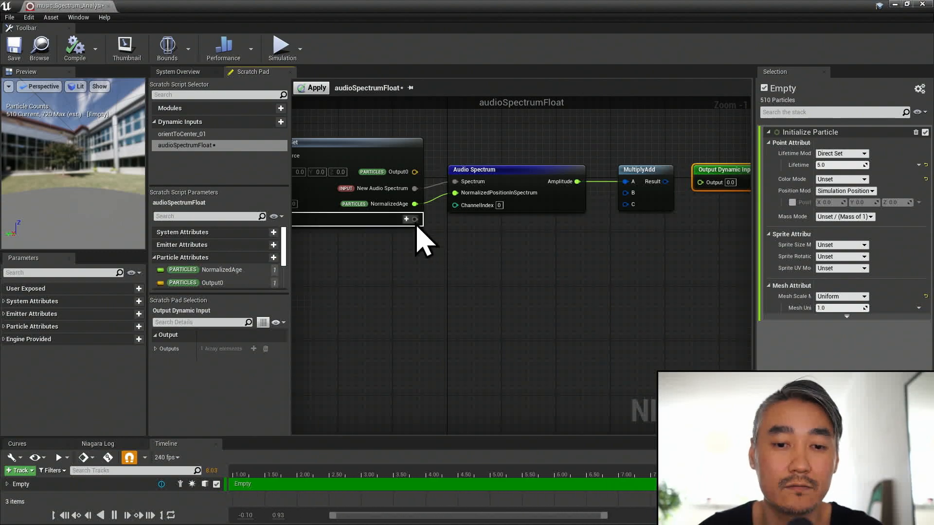
- Add two new float inputs to the Map Get node below NormalizedAge
left_click(407, 220)
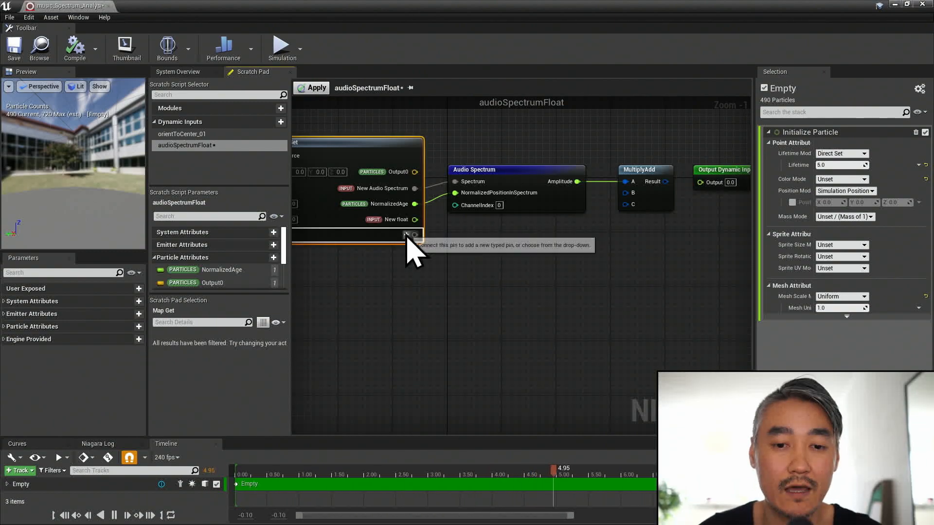
left_click(406, 235)
type("float")
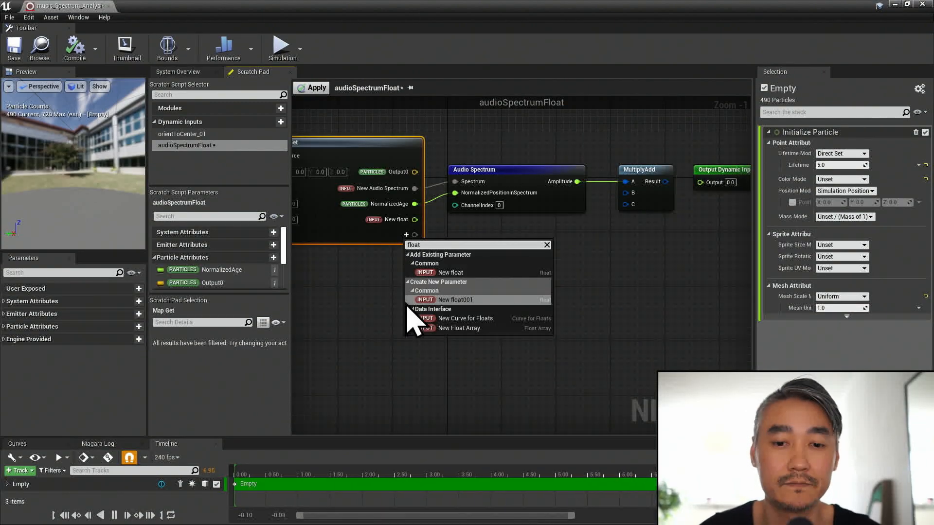
key("Return")
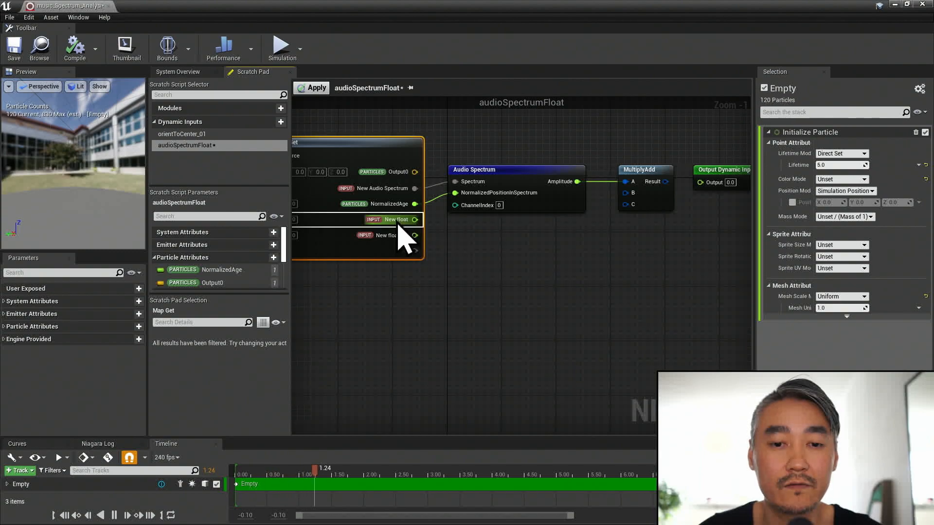
- Rename the two new float inputs of the Map Get node to magnitude and defaultSize
double_click(397, 220)
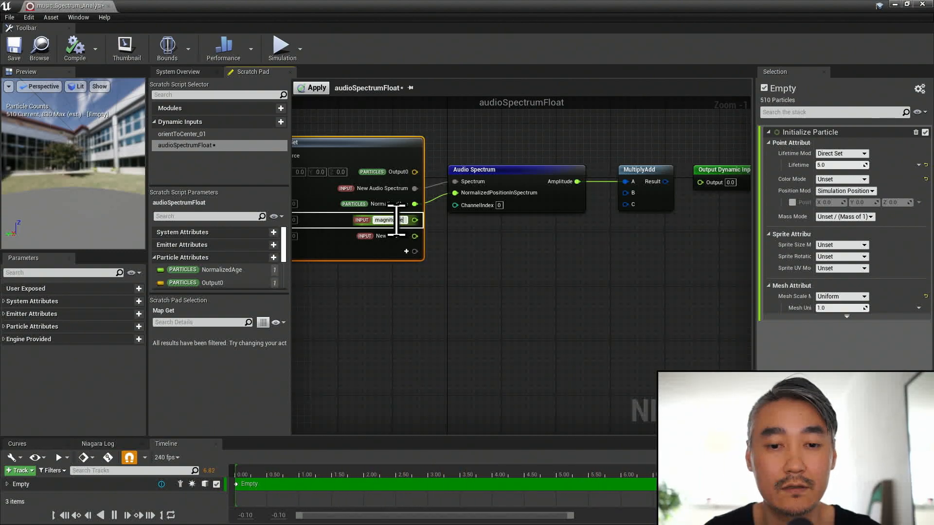
type("magnitude")
key("Return")
right_click(400, 237)
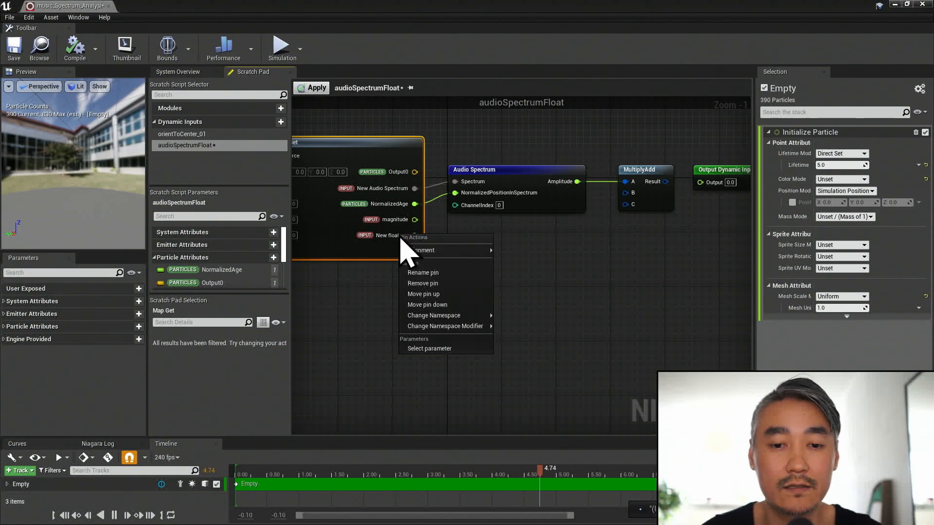
left_click(427, 273)
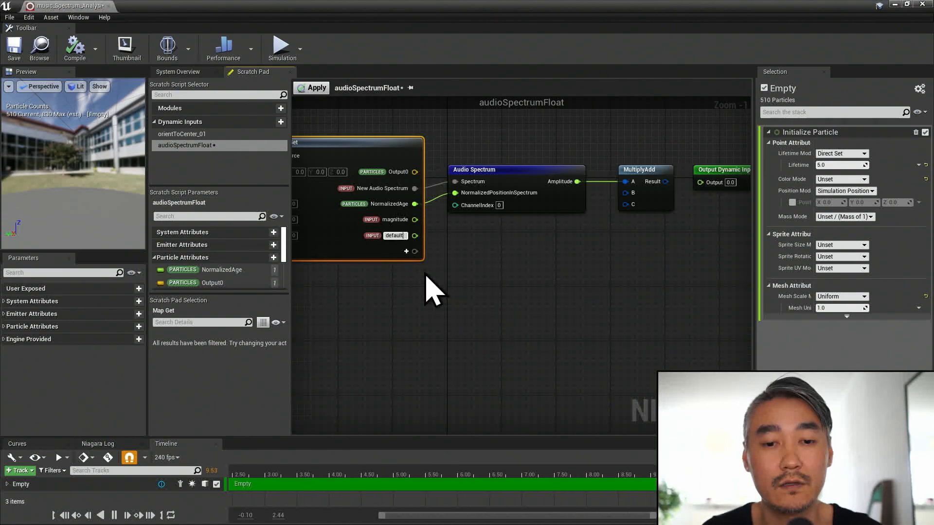
type("defaultSize")
- Connect magnitude to MultiplyAdd B, defaultSize to C and Result to the dynamic input's Output, and apply the audioSpectrumFloat script
left_click_drag(415, 219, 625, 193)
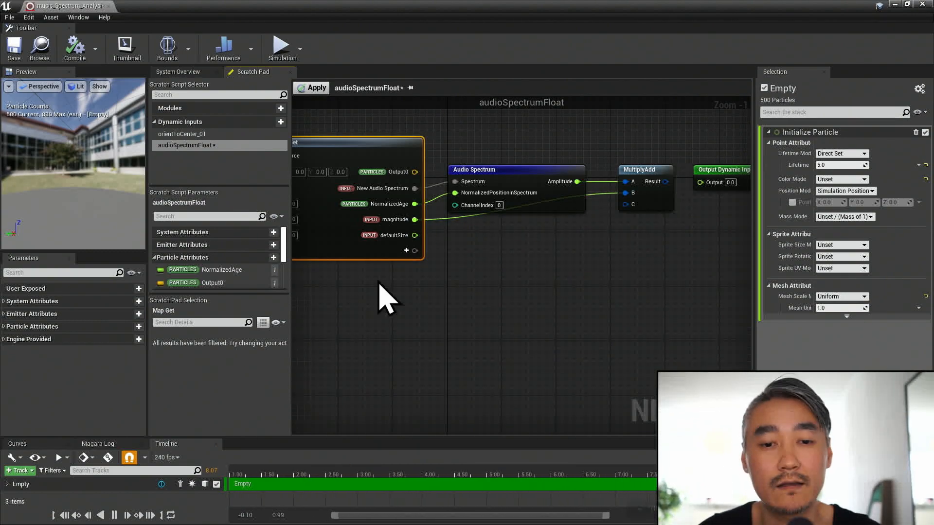
left_click_drag(414, 235, 626, 205)
left_click_drag(666, 182, 715, 185)
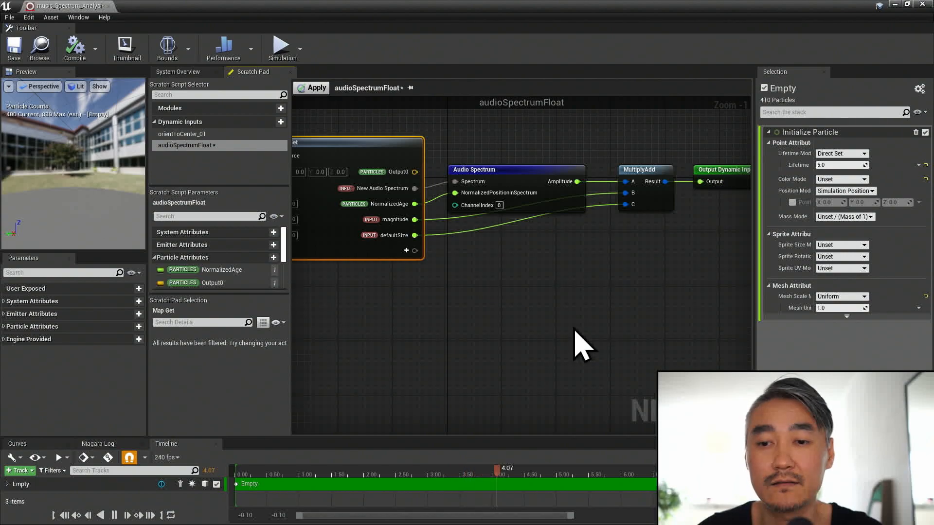
left_click(315, 88)
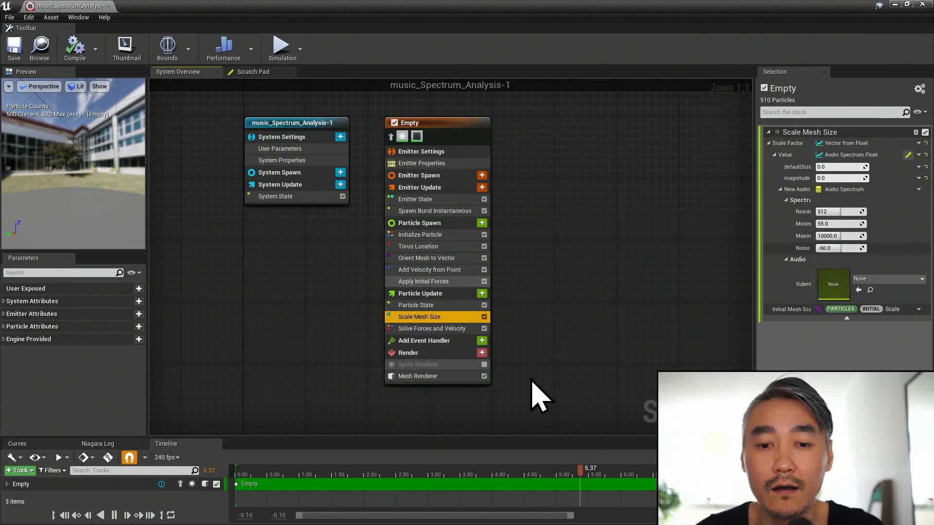
- Set both defaultSize and magnitude to 1.0 in the Scale Mesh Size module's Audio Spectrum Float input
left_click(835, 167)
type("1")
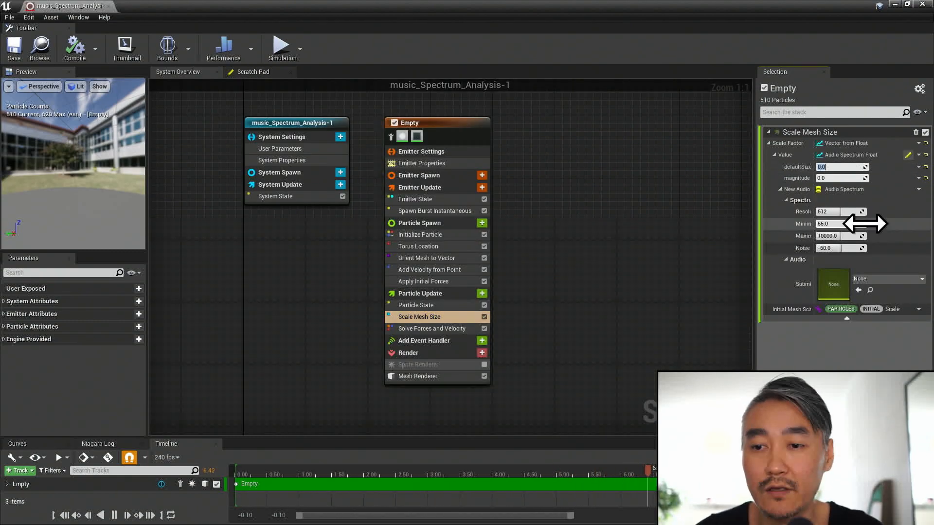
key("Return")
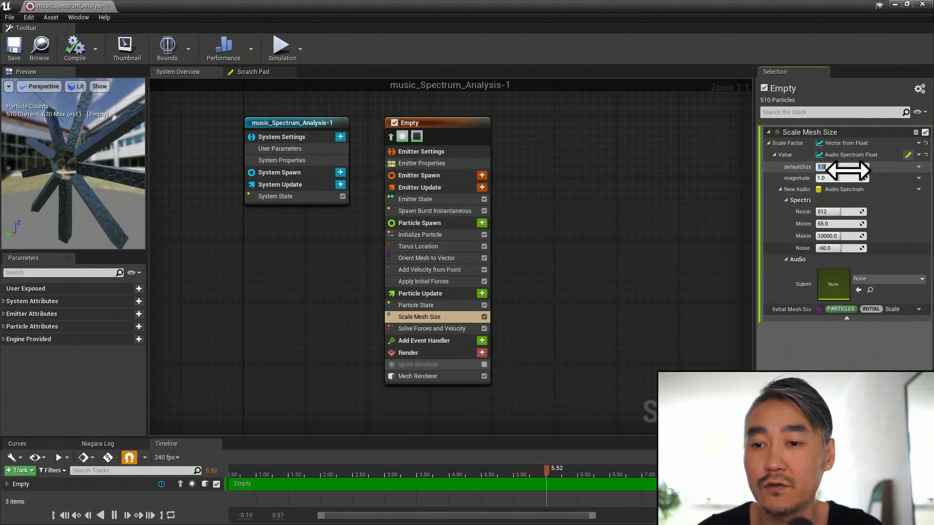
left_click(844, 177)
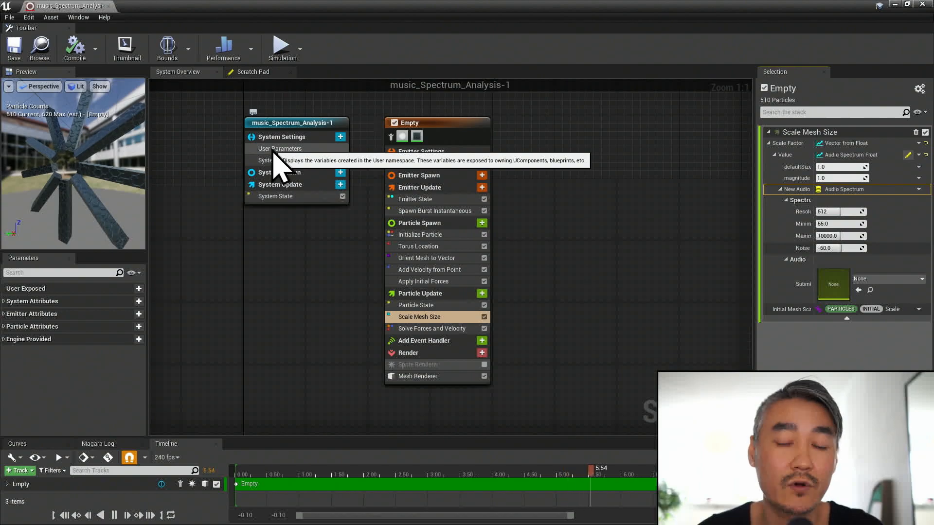
left_click(876, 279)
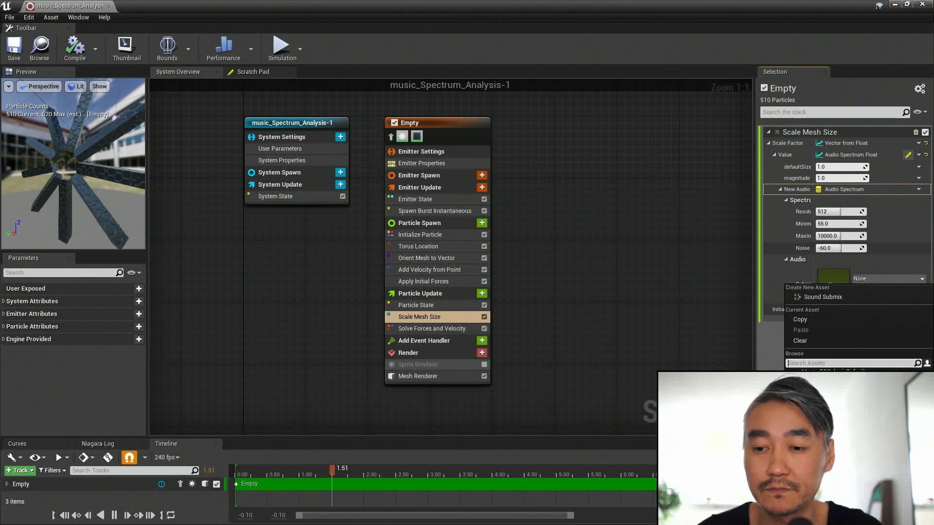
left_click(901, 280)
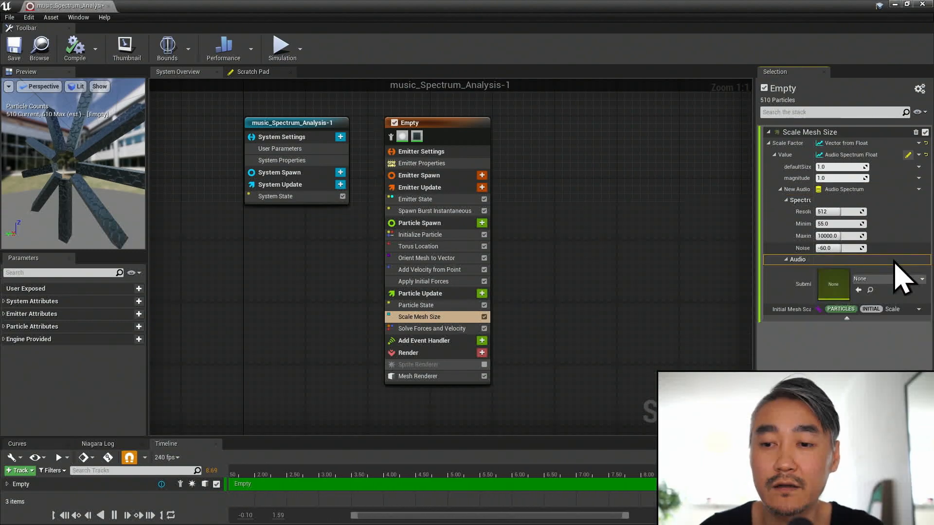
- Add an Audio Spectrum data interface to the system's User Parameters
left_click(291, 150)
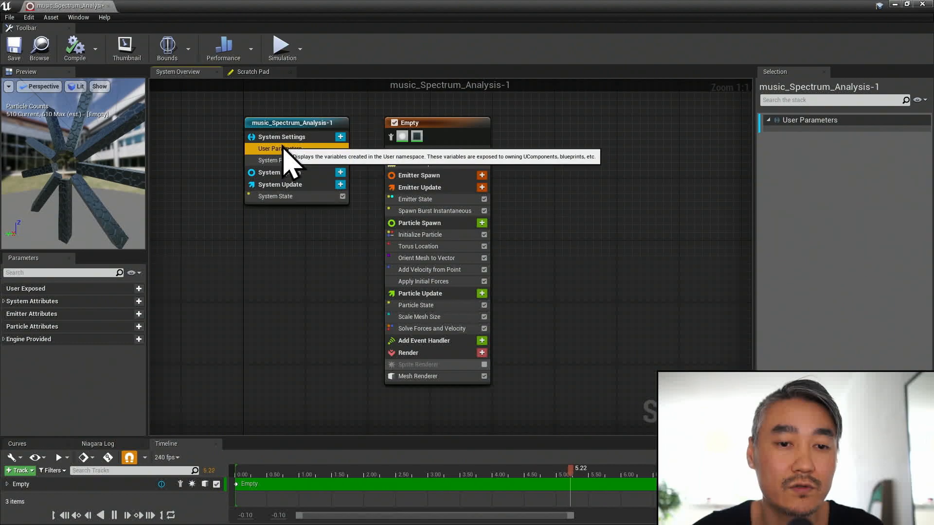
left_click(341, 137)
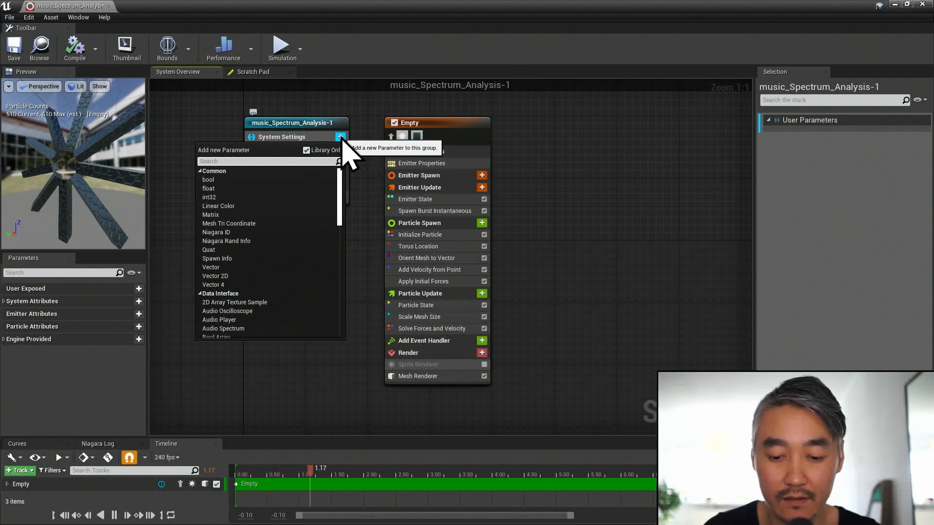
type("spectr")
key("Return")
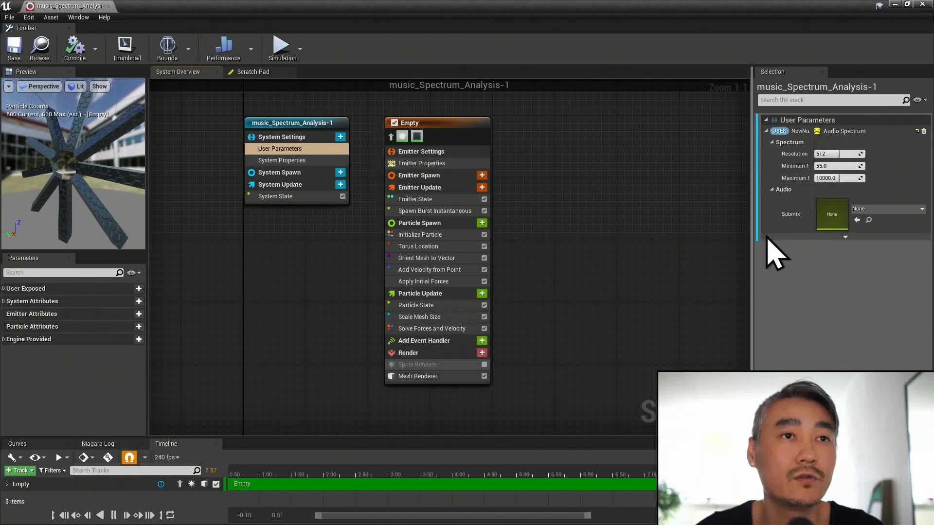
- Set the Audio Spectrum user parameter's Submix to MasterSubmixDefault, and compile and save the Niagara system
left_click(880, 209)
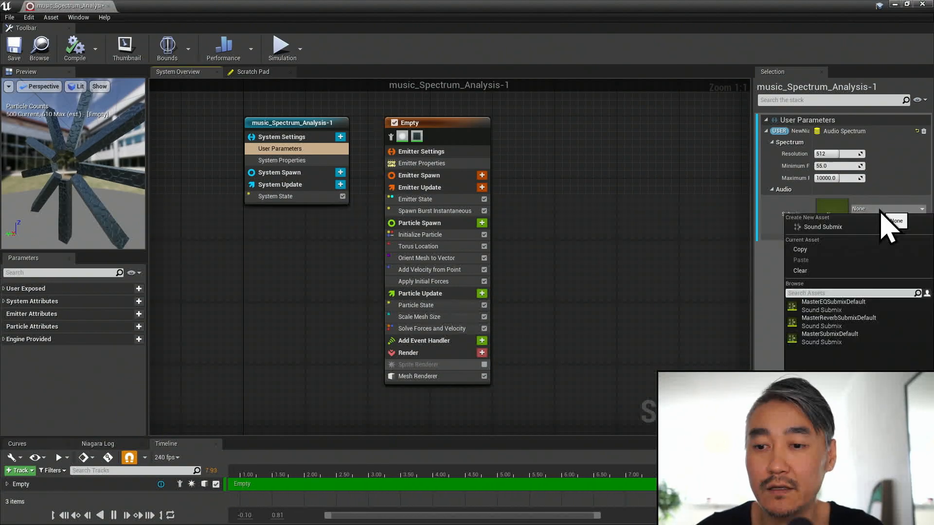
left_click(822, 339)
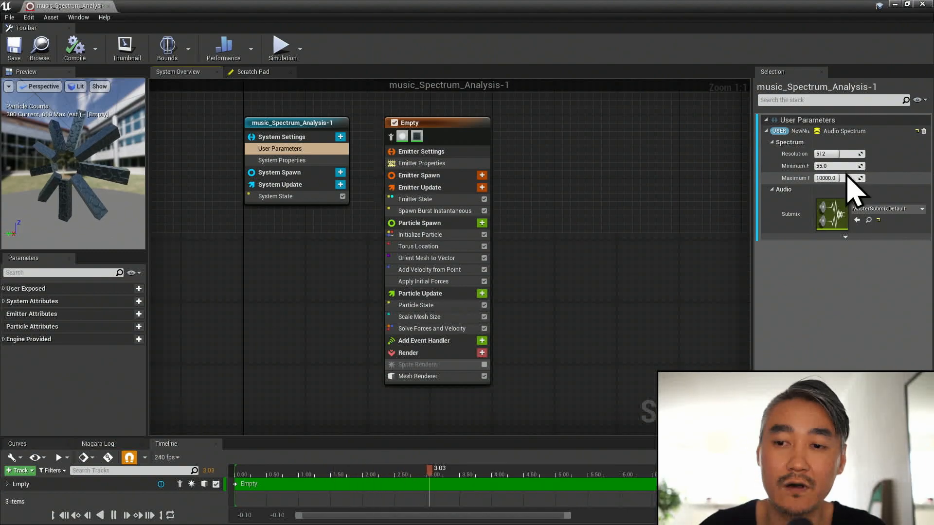
left_click(82, 51)
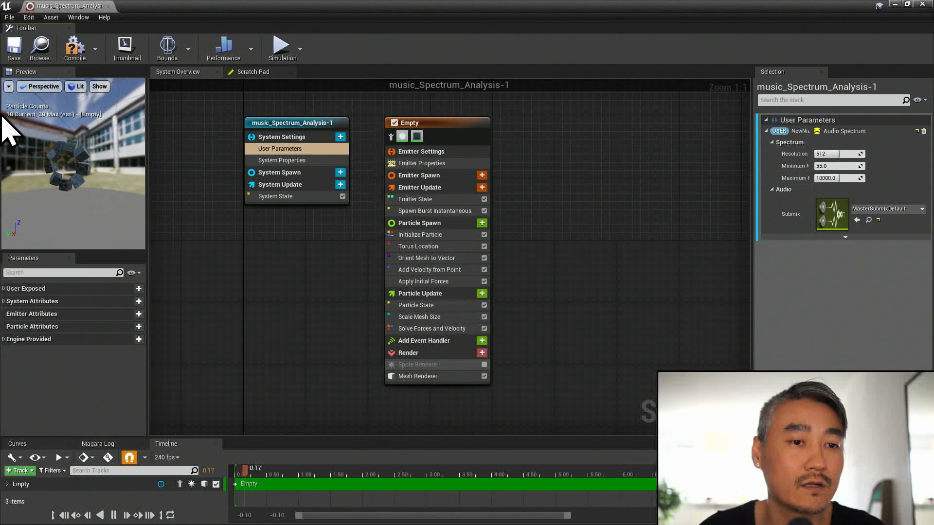
left_click(14, 53)
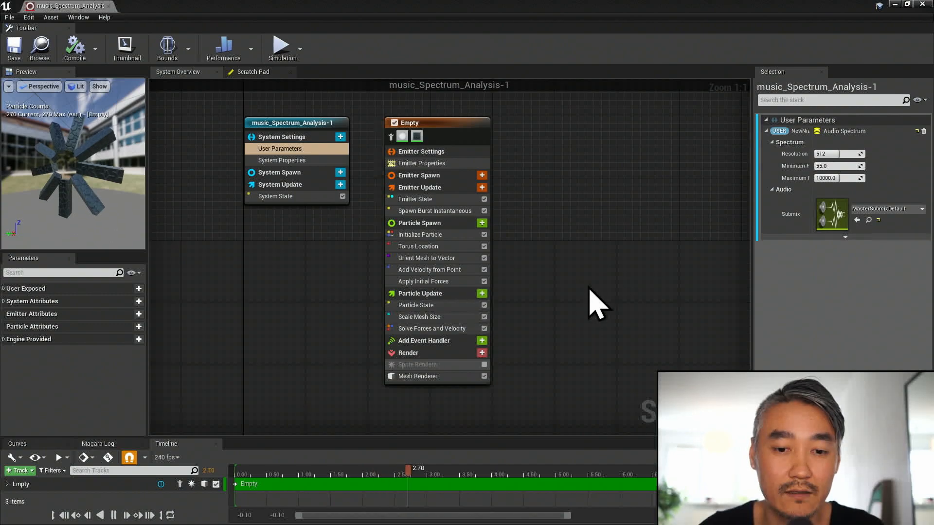
- Link the New Audio Spectrum input of Scale Mesh Size to the user parameter NewNiagaraDataInterfaceAudioSpectrum
left_click(431, 317)
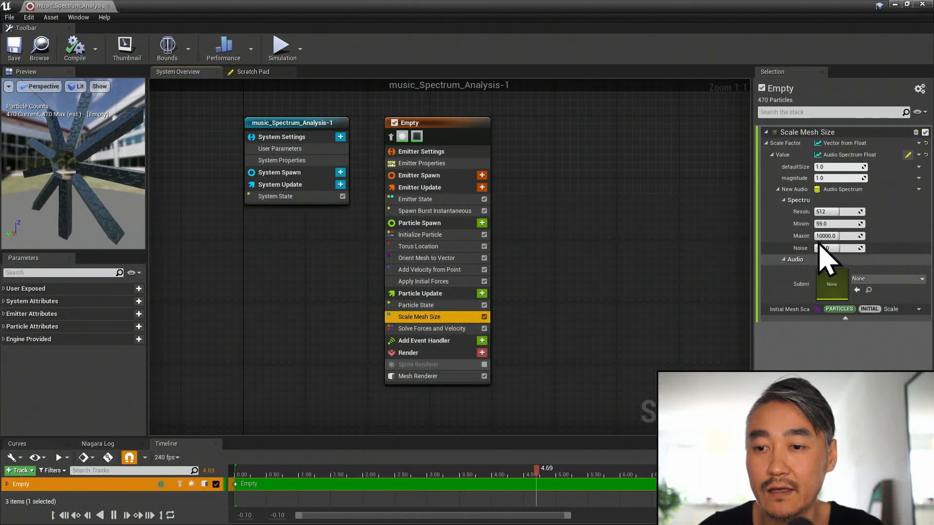
left_click(918, 189)
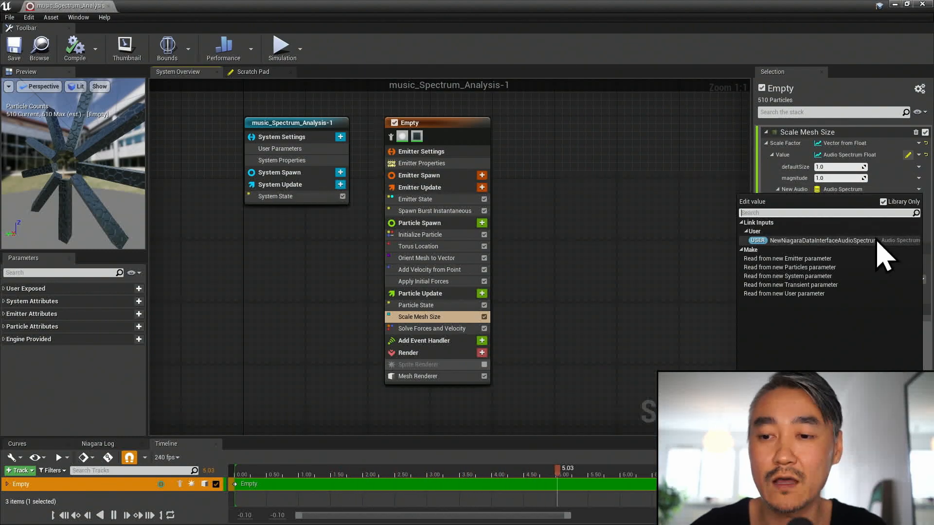
left_click(822, 240)
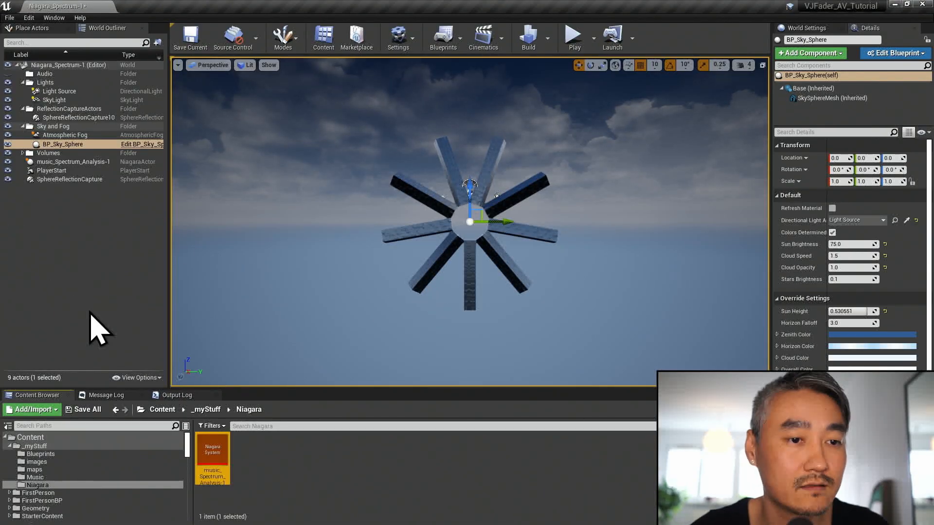
- Switch to the level editor, browse the Music folder and look at the Create Cue option for the VJFader_K-Trap_Loop1 sound wave
left_click(52, 478)
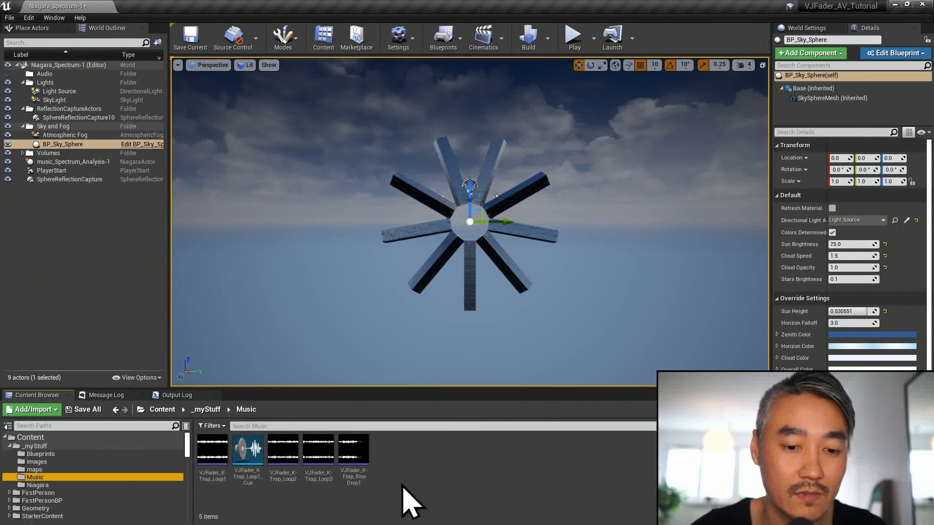
left_click(403, 483)
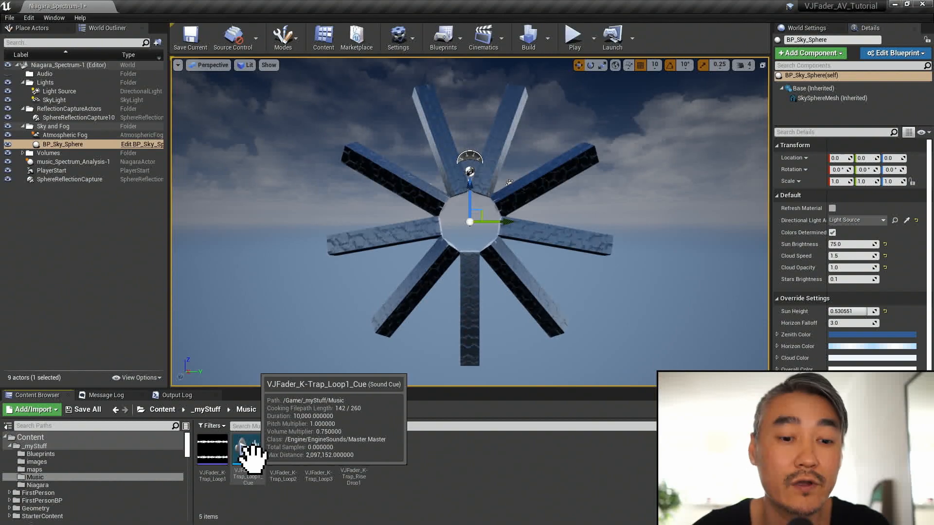
mouse_move(222, 466)
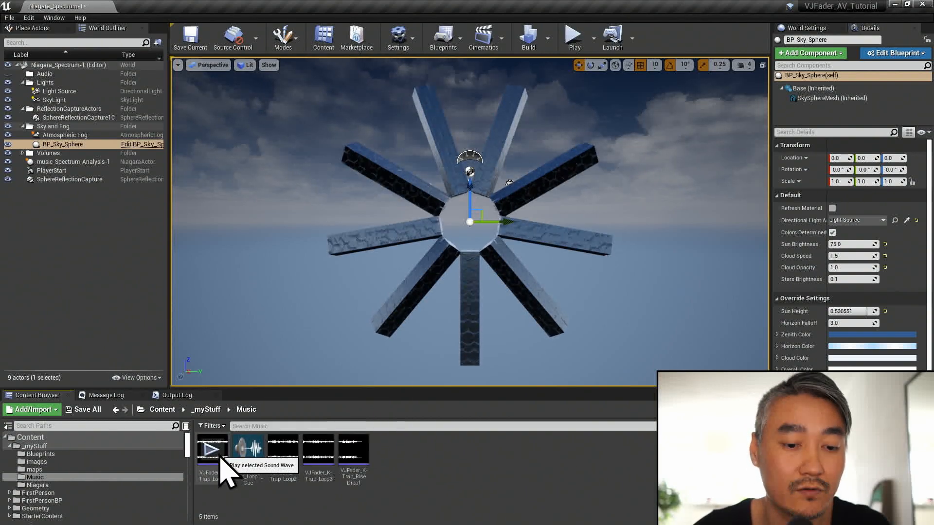
right_click(221, 468)
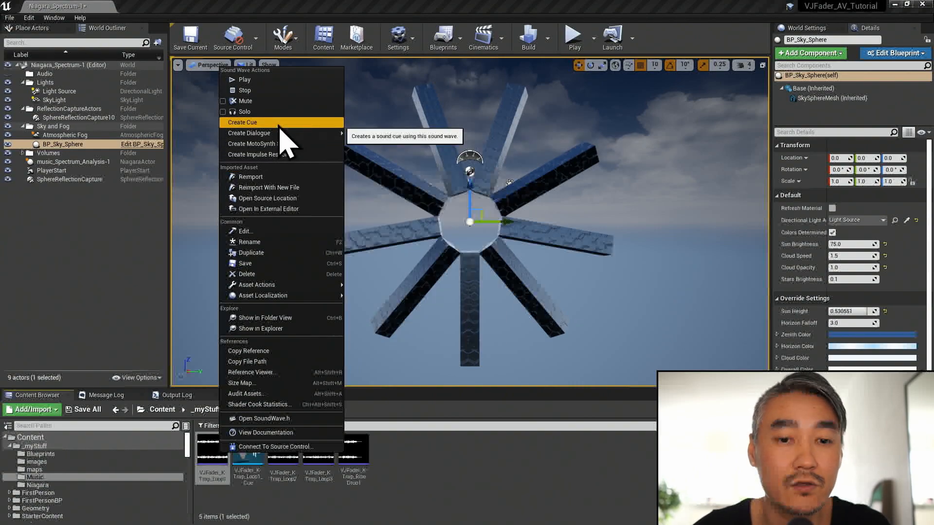
left_click(452, 454)
left_click(255, 458)
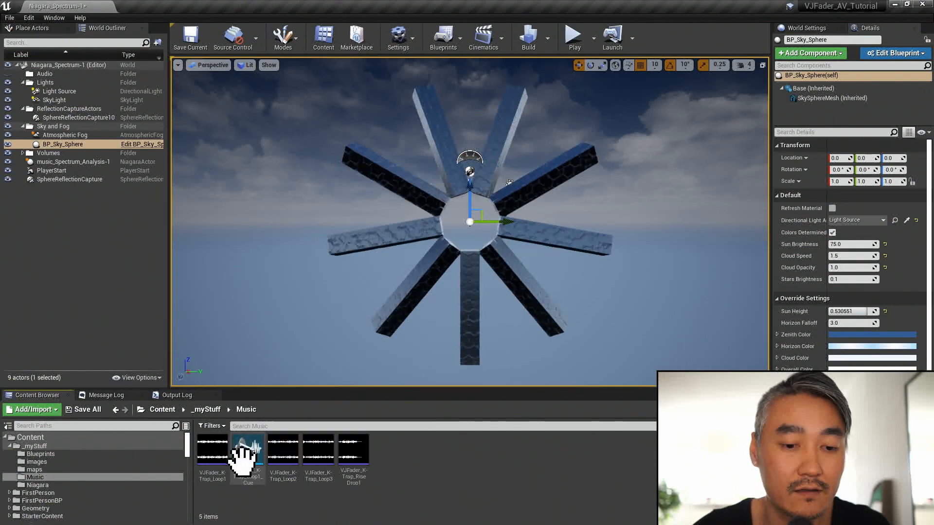
- Open VJFader_K-Trap_Loop1_Cue and add a second Looping node above the existing one
double_click(241, 440)
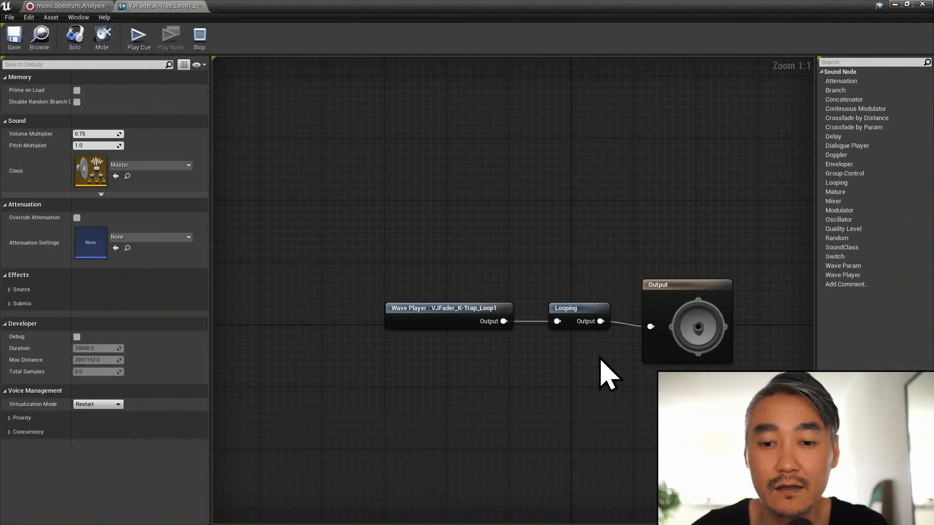
left_click(536, 302)
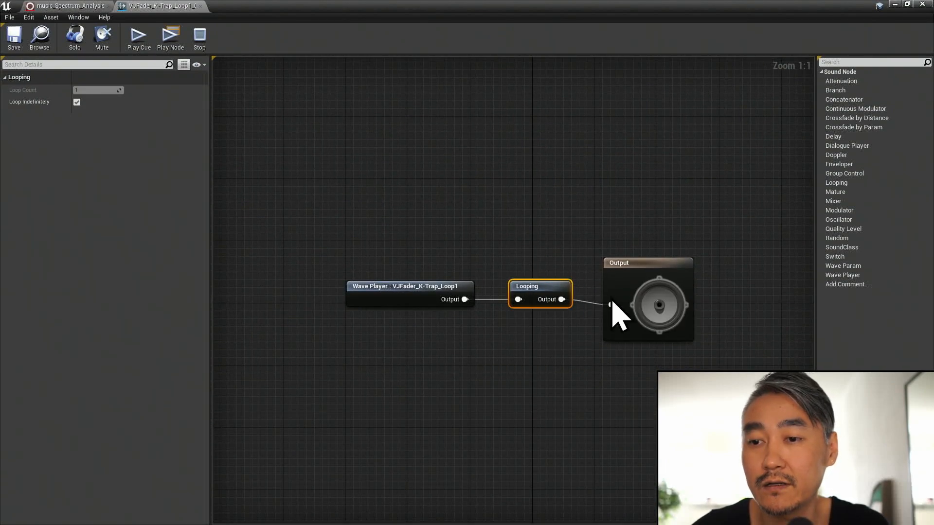
left_click_drag(846, 183, 578, 263)
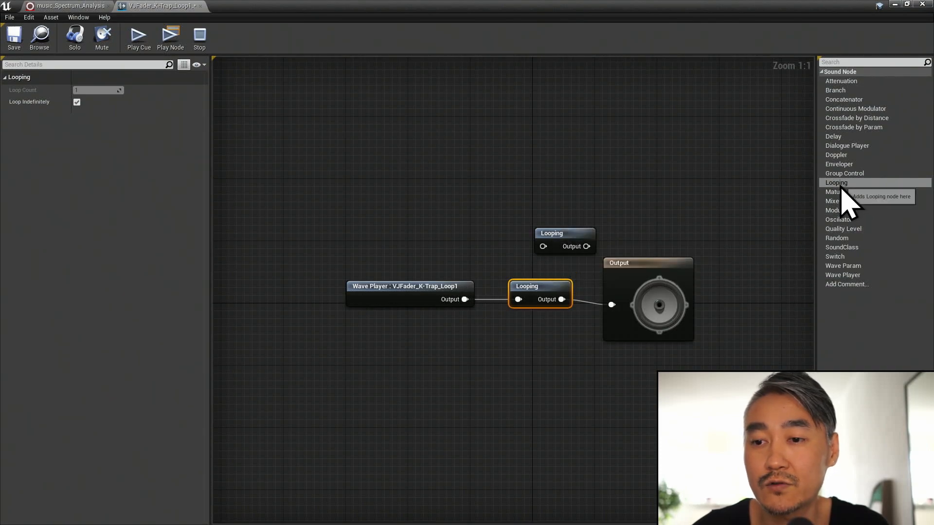
left_click_drag(551, 233, 532, 232)
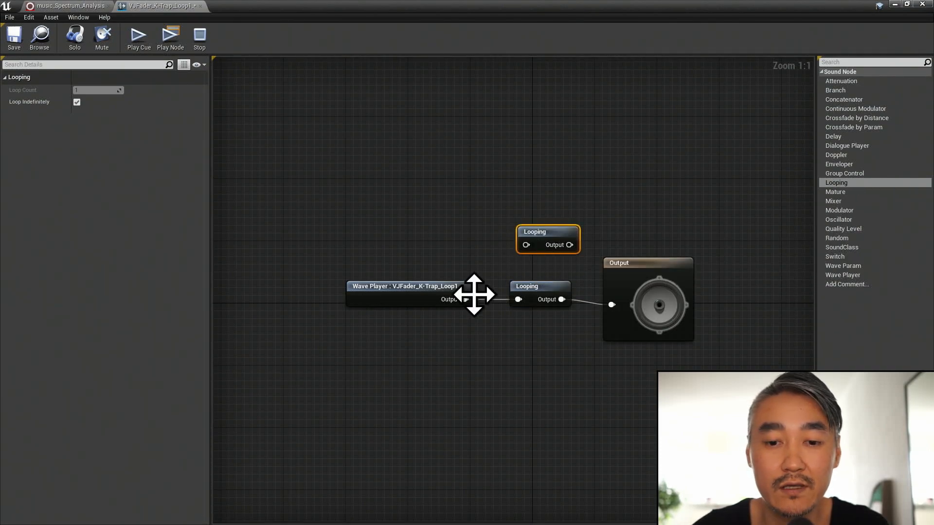
- Replace the old Looping node with the new one between Wave Player and Output, and save the sound cue
left_click_drag(466, 299, 613, 306)
left_click(545, 298)
key("Delete")
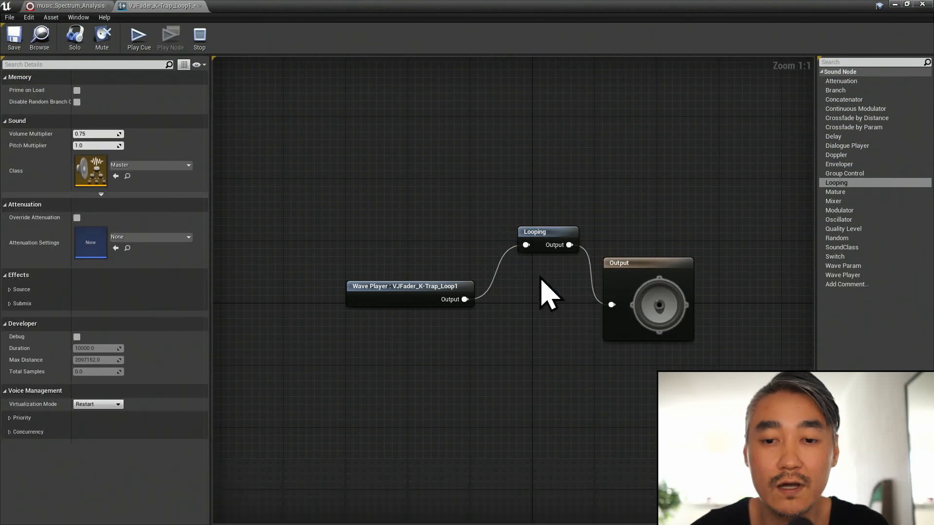
left_click_drag(549, 238, 539, 291)
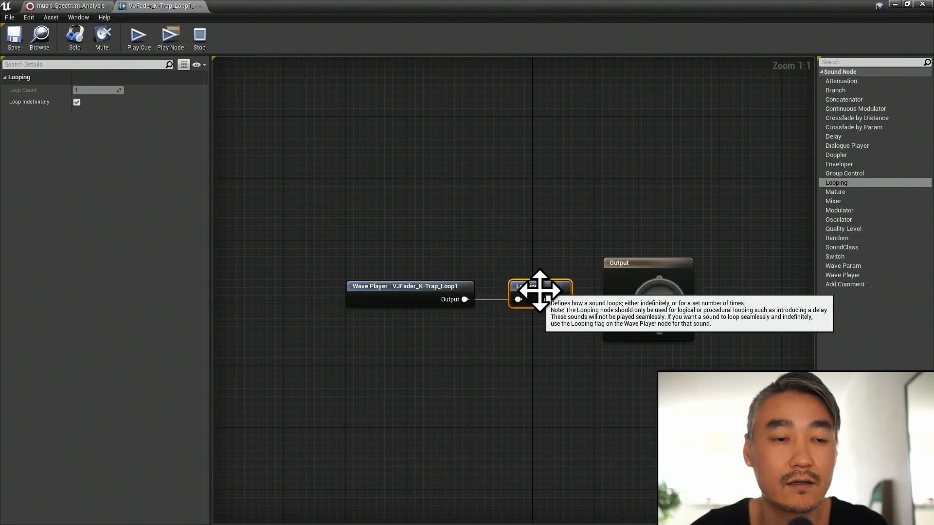
left_click(12, 38)
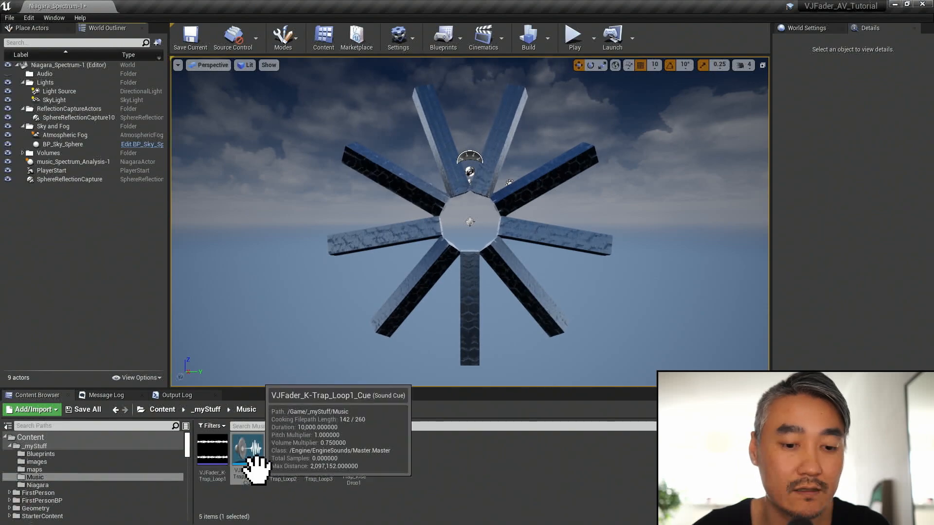
- Place VJFader_K-Trap_Loop1_Cue in the level and move its actor into the Audio folder of the World Outliner
left_click_drag(257, 469, 495, 232)
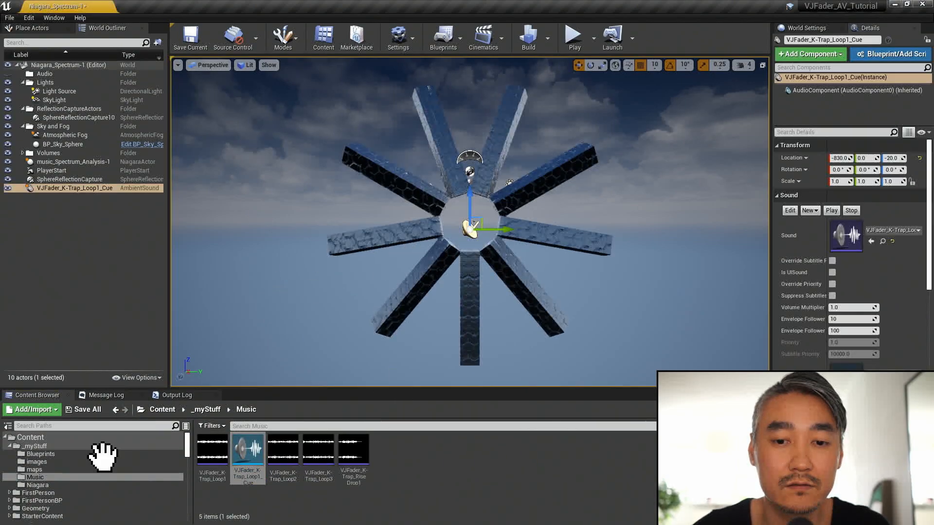
left_click_drag(47, 190, 46, 76)
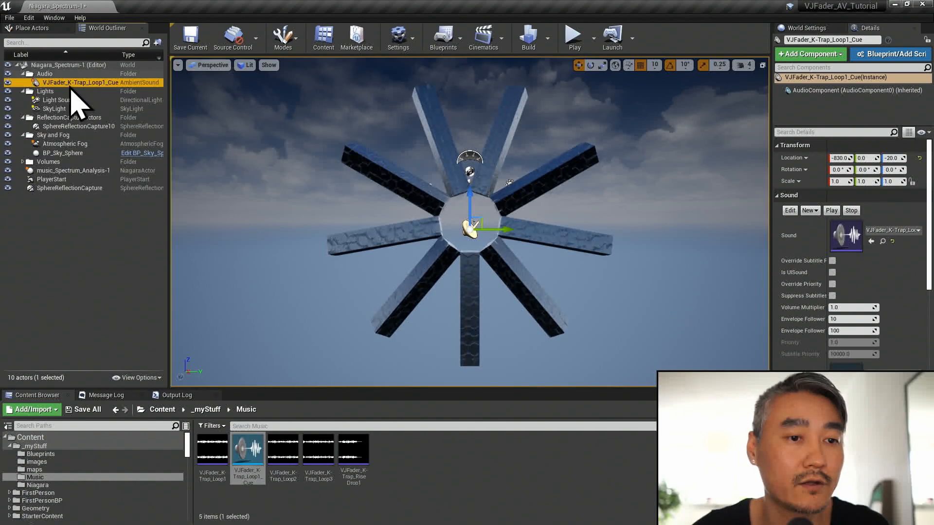
- Check the Niagara and sound cue actors, and play the level briefly to preview the cubes reacting to the music
key("Escape")
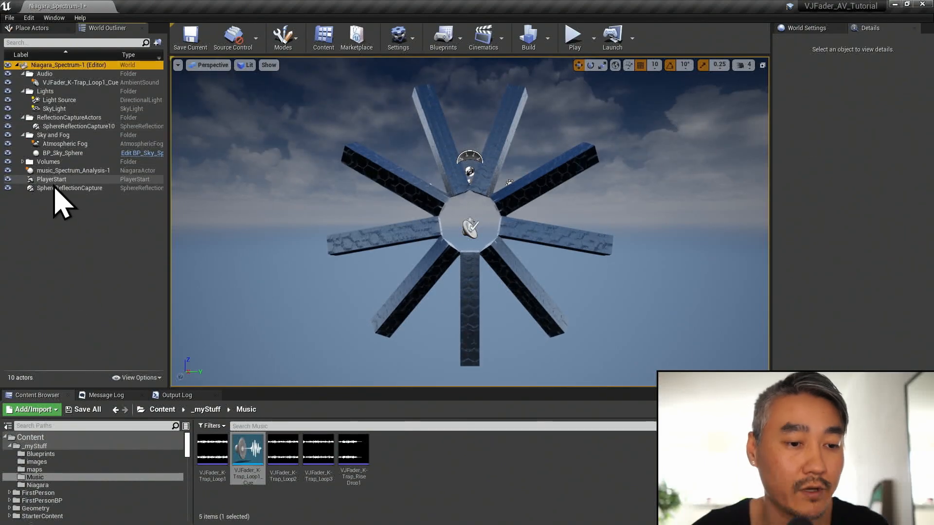
left_click(54, 189, "shift")
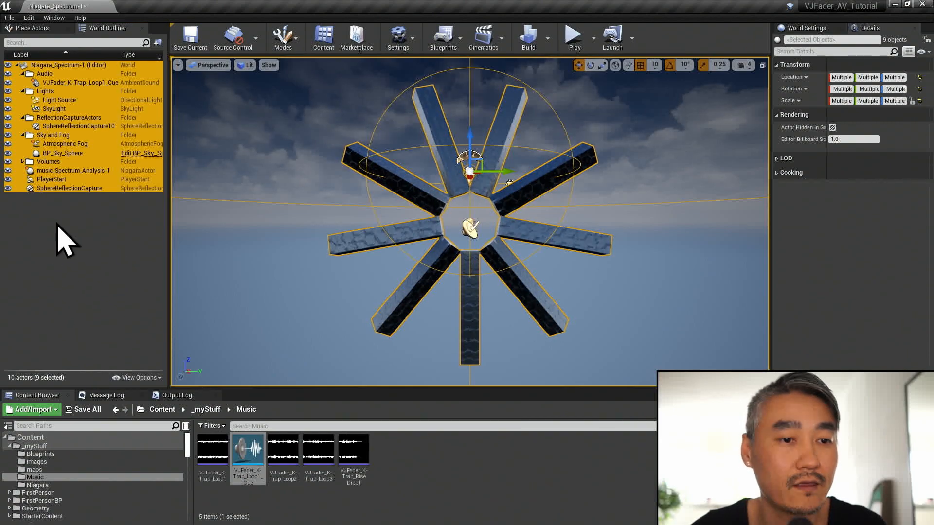
left_click(85, 180)
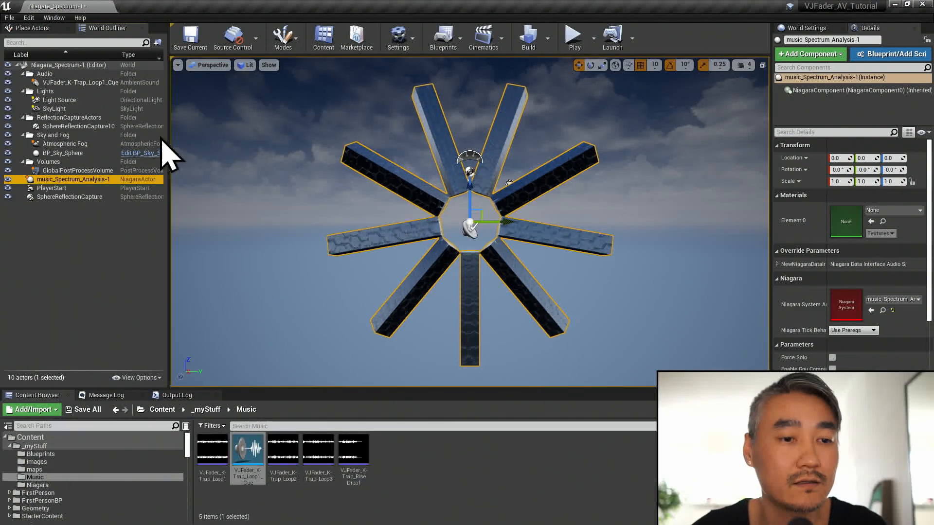
left_click(83, 82)
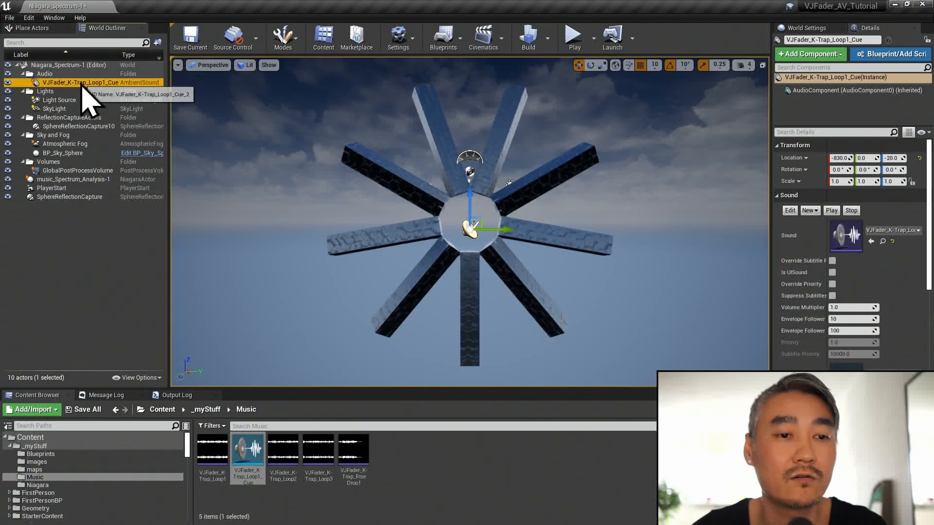
key("alt+p")
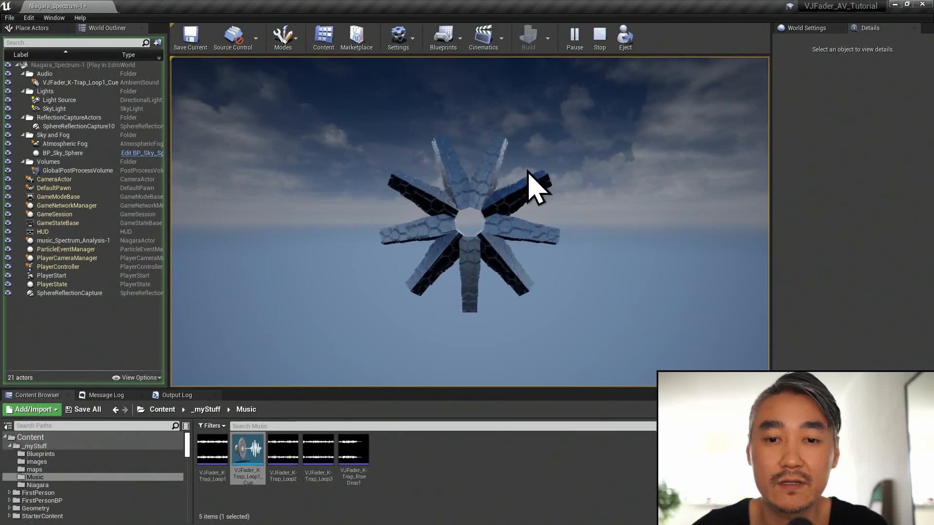
key("Escape")
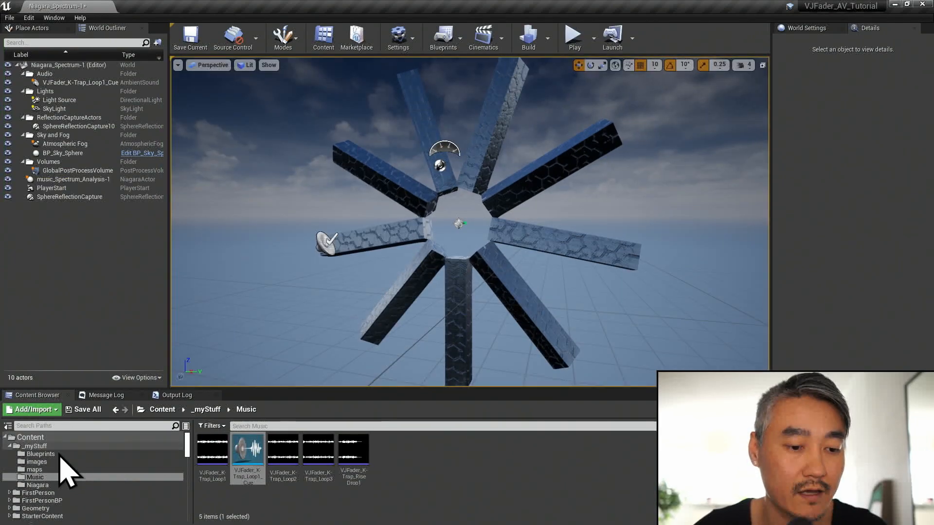
- Open the music_Spectrum_Analysis-1 Niagara system and set the Scale Mesh Size audio spectrum inputs defaultSize to 0.3 and magnitude to 4.0
left_click(49, 486)
double_click(210, 450)
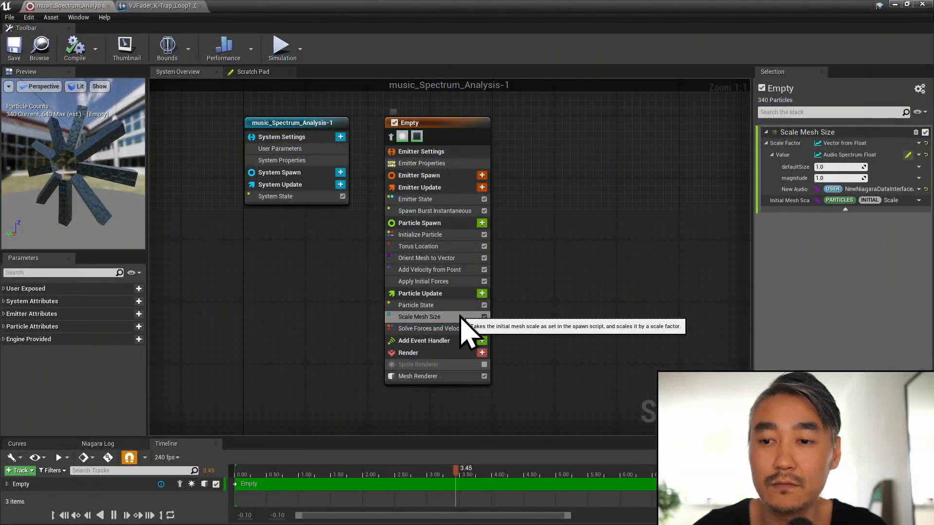
left_click(461, 318)
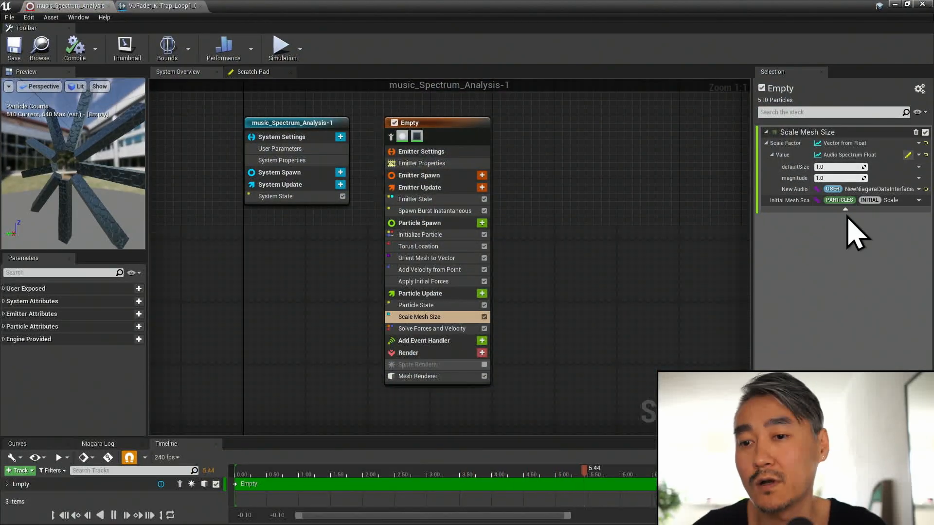
left_click(832, 167)
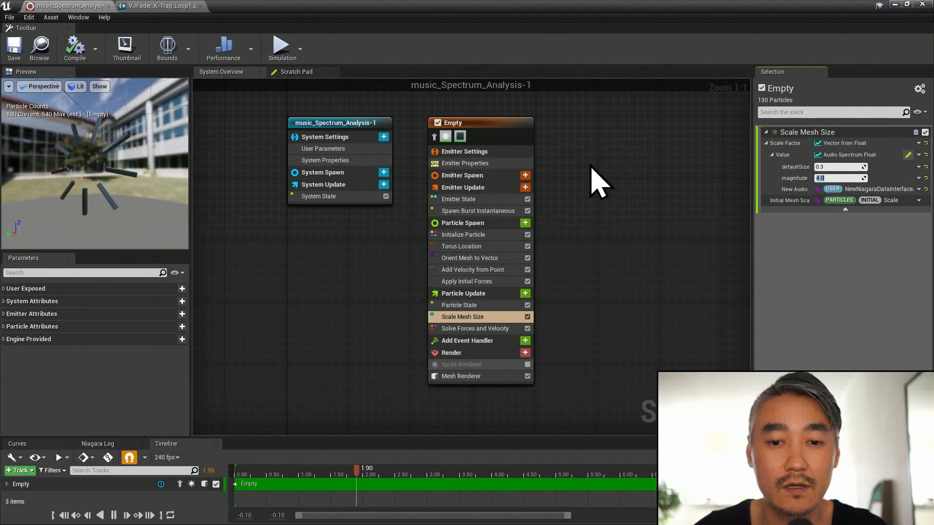
- Set the Torus Location module's large radius to 75 and play the level to preview the result
left_click(489, 247)
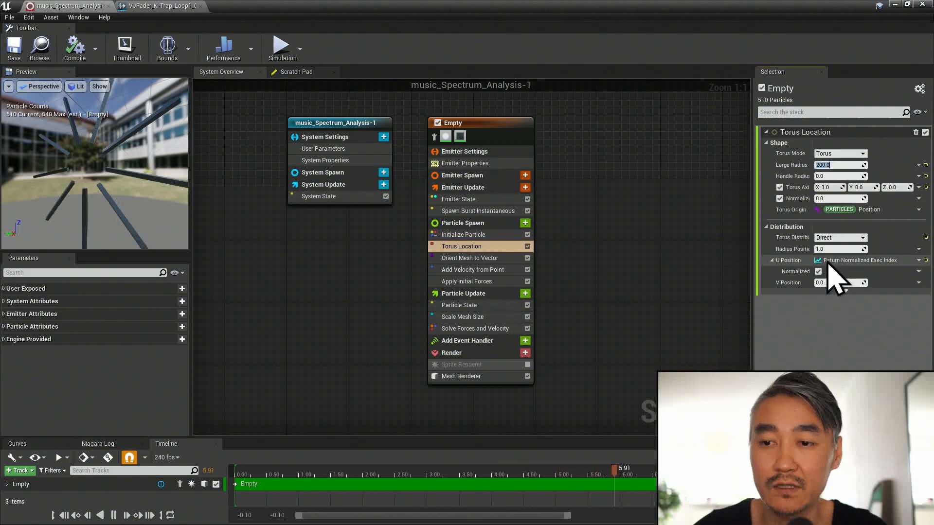
type("75")
key("Return")
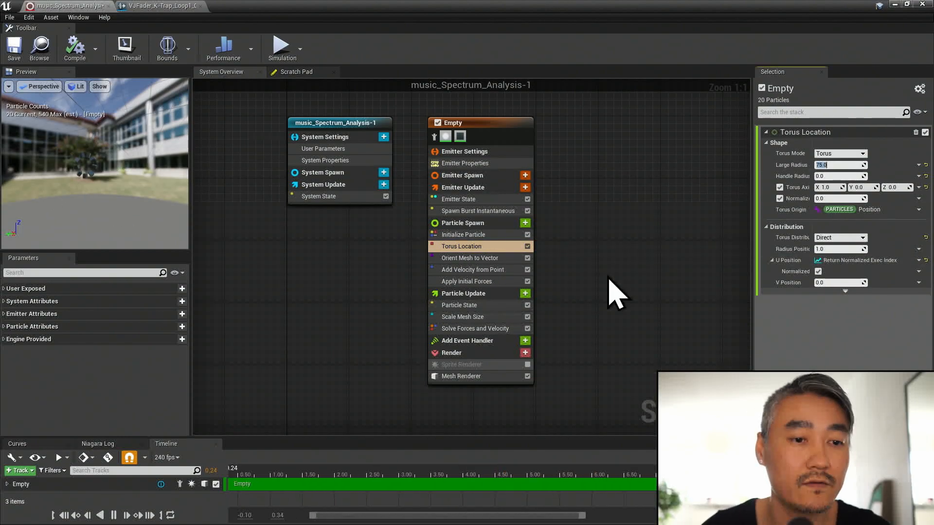
left_click(894, 4)
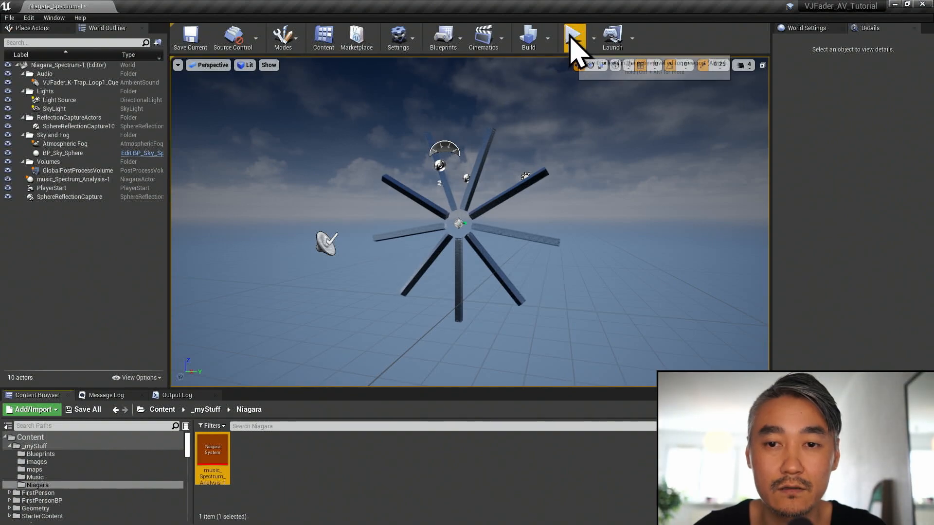
left_click(574, 42)
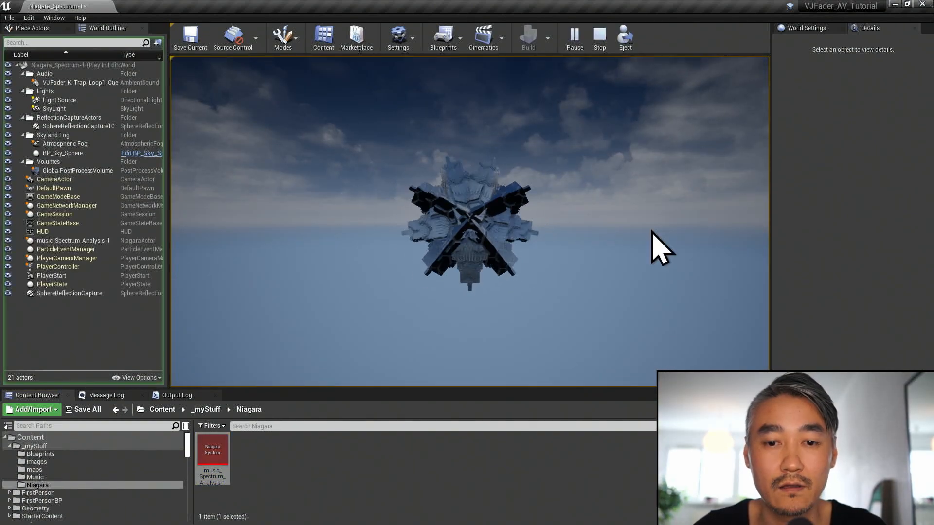
left_click(652, 232)
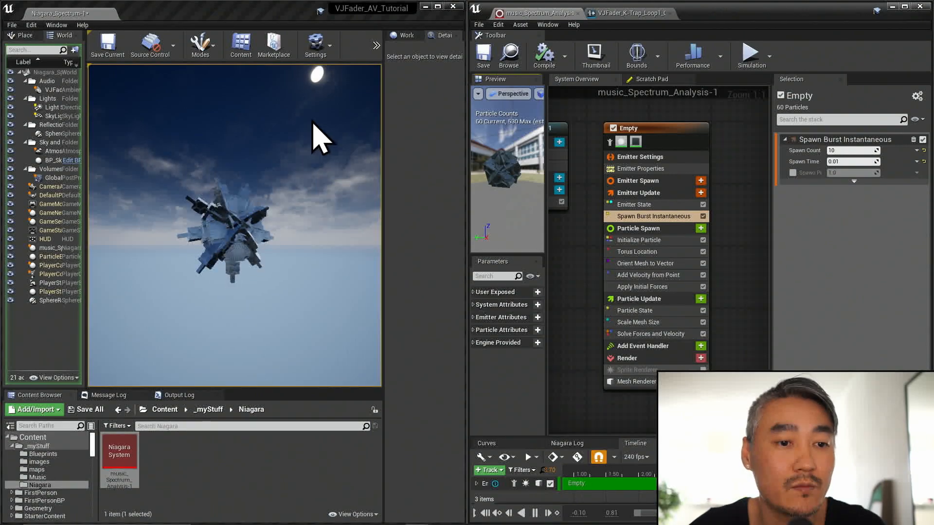
- Set the particle lifetime in the Initialize Particle module to 10.0
right_click_drag(741, 239, 742, 235)
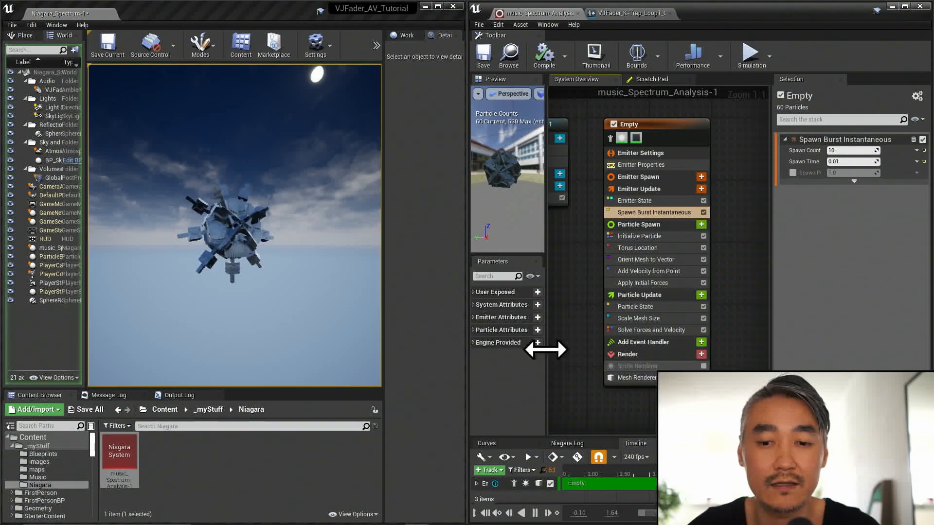
left_click_drag(547, 348, 560, 347)
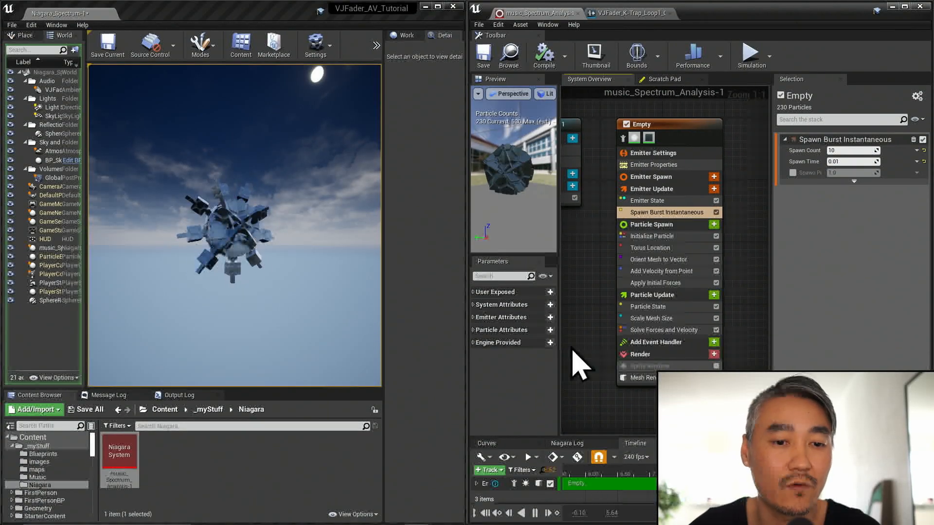
left_click(679, 236)
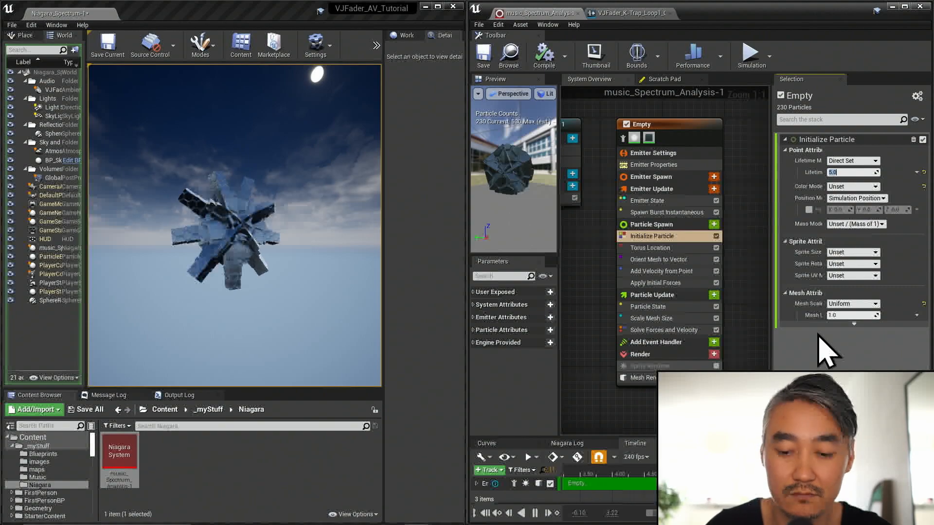
key("Return")
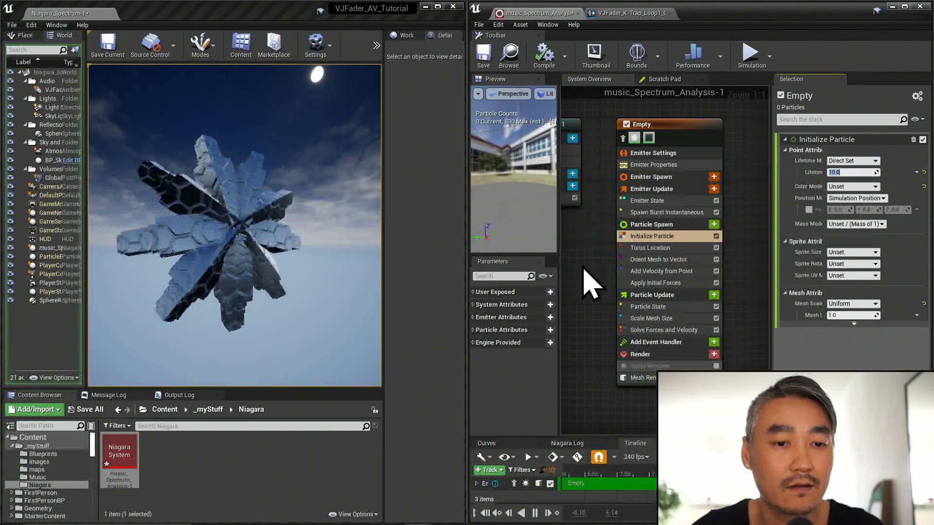
- Add an Add Rotational Velocity module to Particle Spawn with its order issue fixed and a Z rotation rate of 30.0
left_click(713, 224)
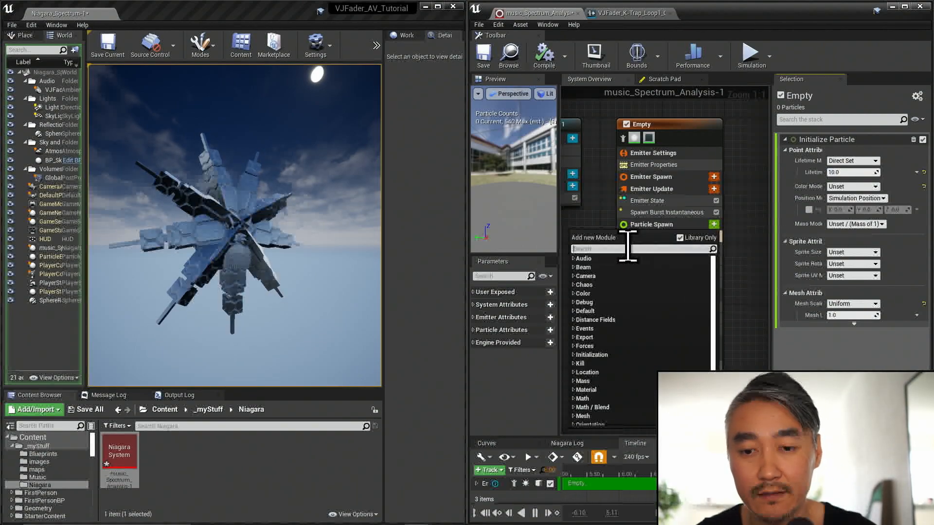
type("rotation")
left_click(608, 364)
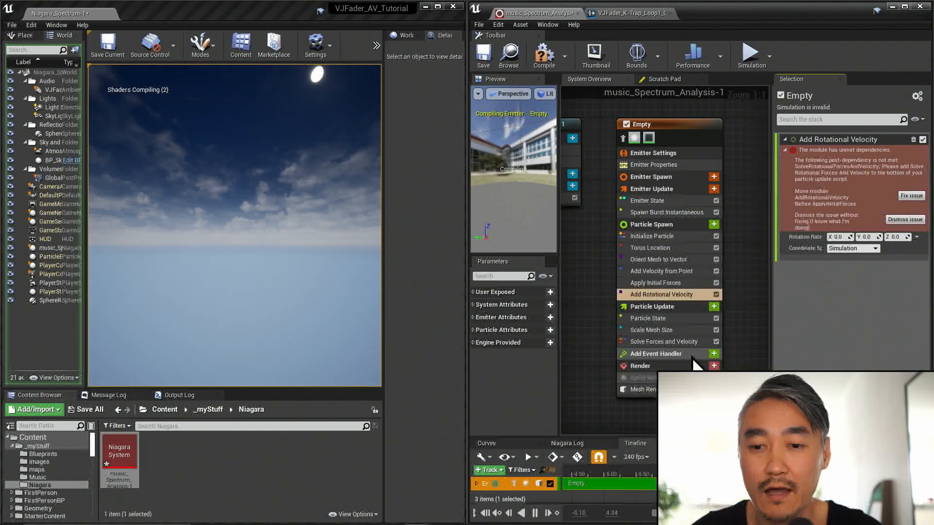
left_click(904, 199)
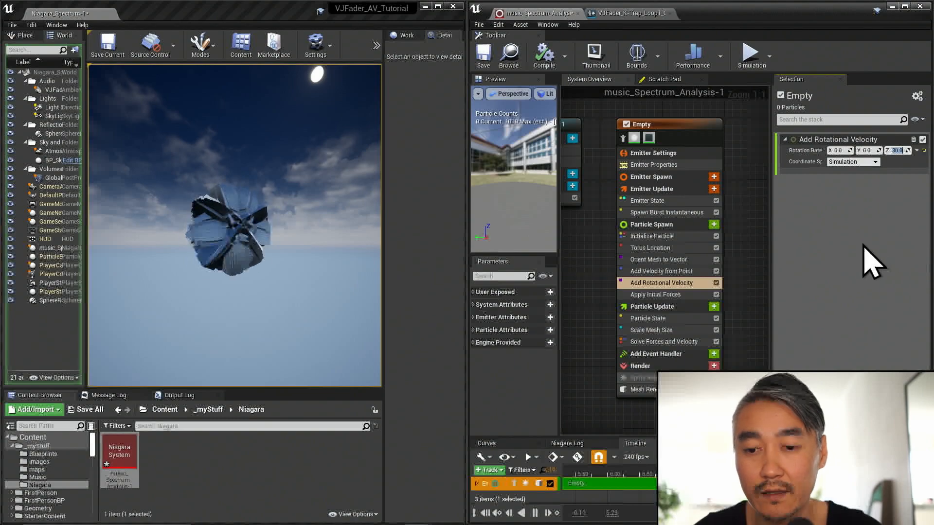
- Add a Solve Rotational Forces and Velocity module to Particle Update
left_click(714, 306)
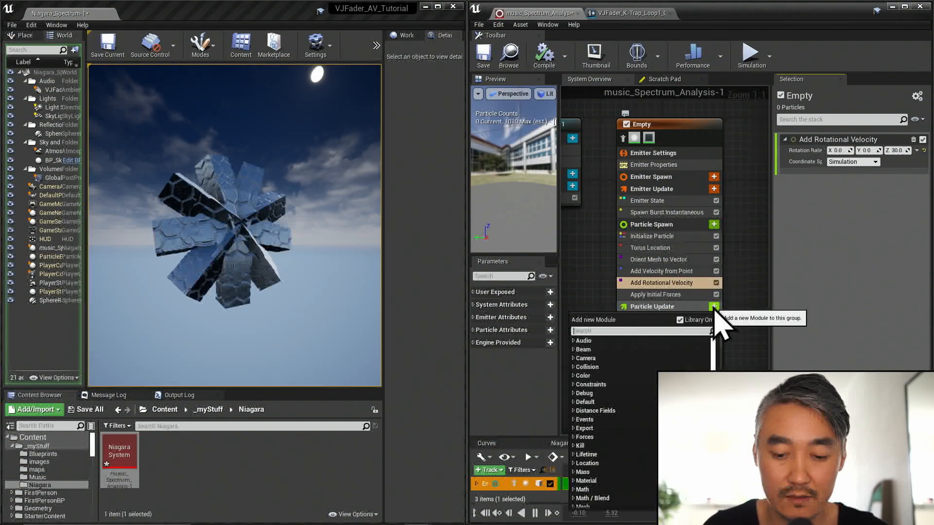
type("solve")
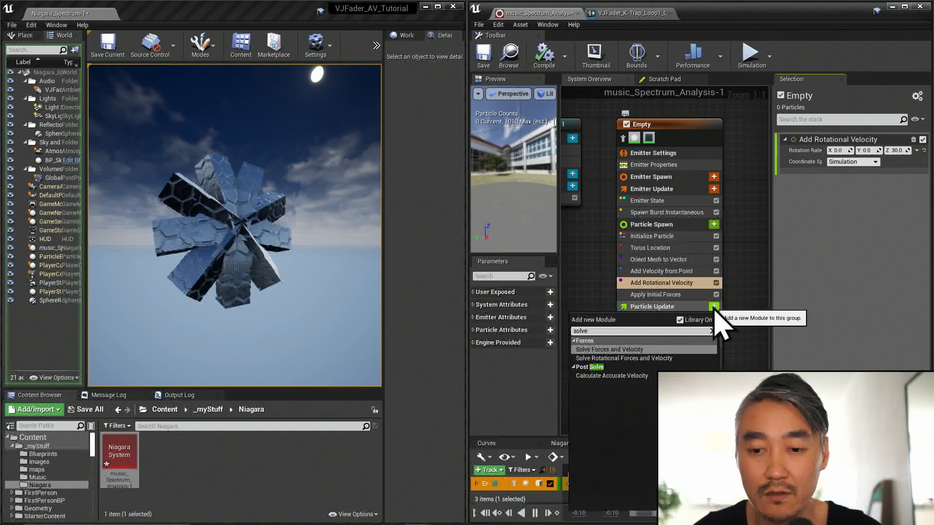
left_click(662, 359)
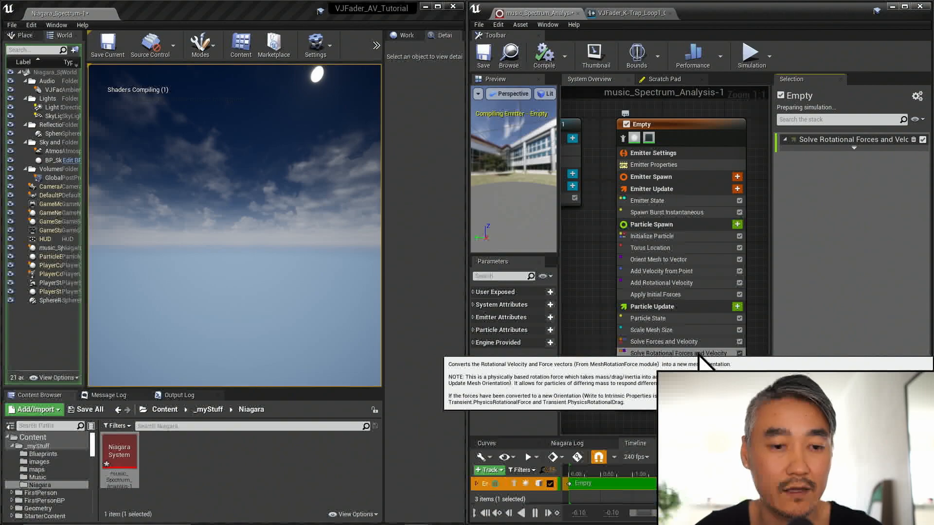
- Set the Add Rotational Velocity rate to X 1.0, Y 0.0 and Z 0.0, and inspect the rotating cubes in the running level
left_click(661, 283)
left_click(897, 150)
type("1")
key("Return")
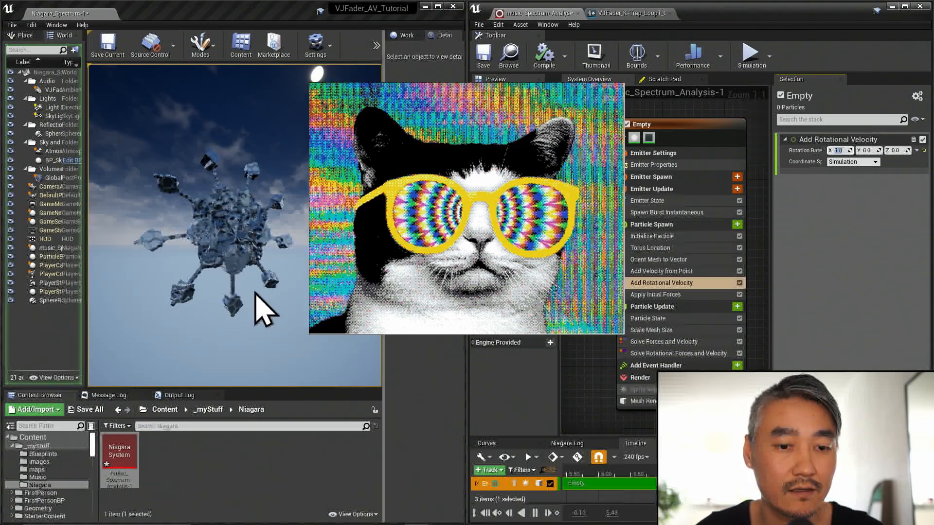
left_click(242, 235)
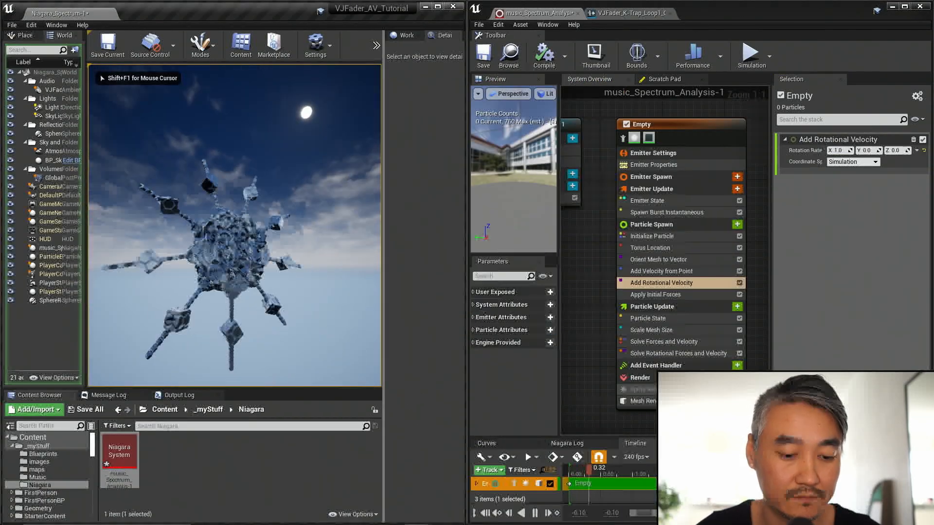
key("w")
key("s")
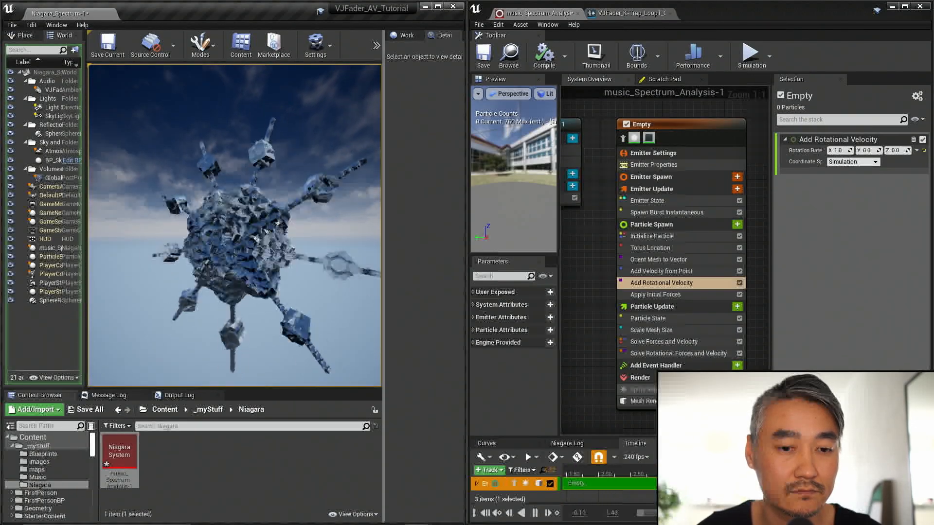
key("shift+F1")
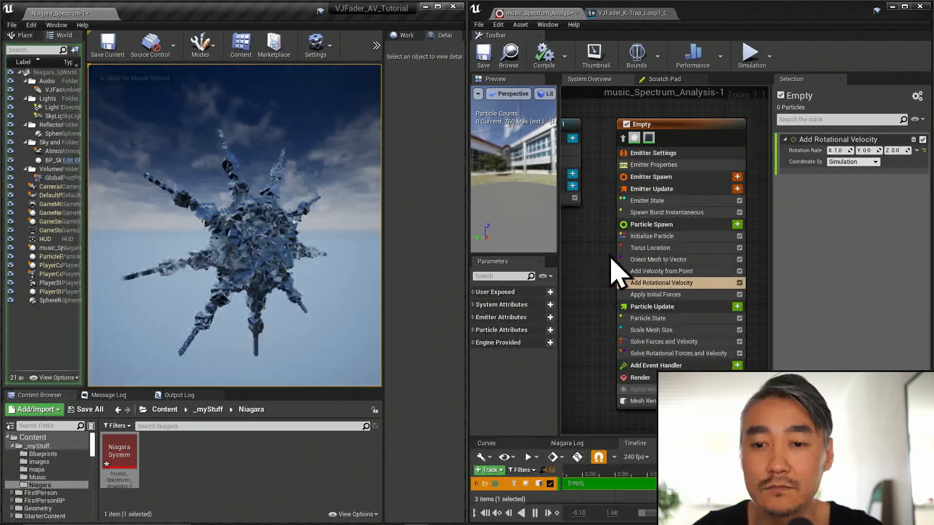
- Set Spawn Burst Instantaneous to a count of 30 and a spawn time of 0.0001, and the particle lifetime to 15.0
left_click(680, 214)
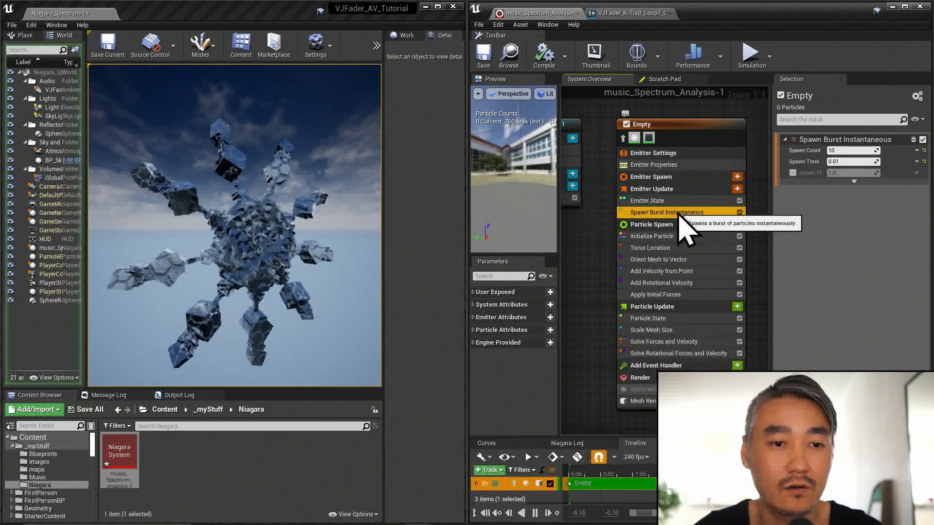
left_click(851, 150)
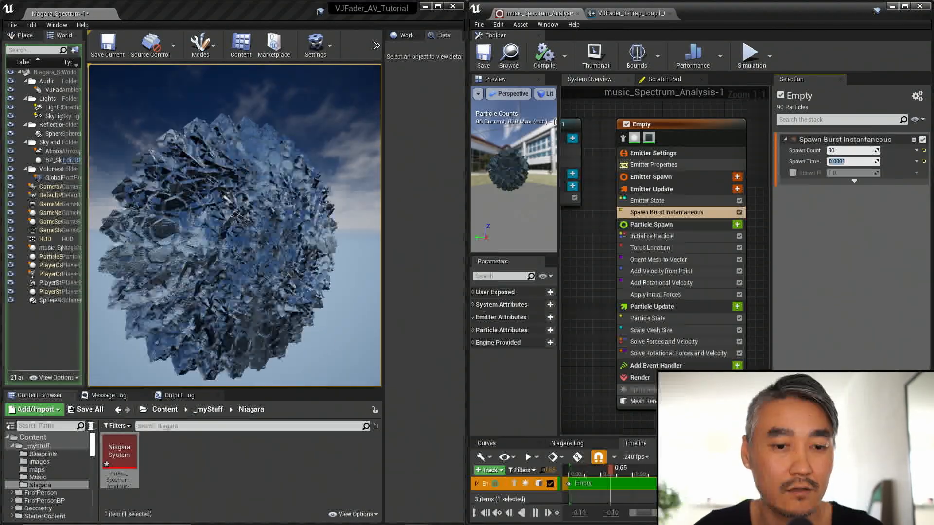
left_click(308, 313)
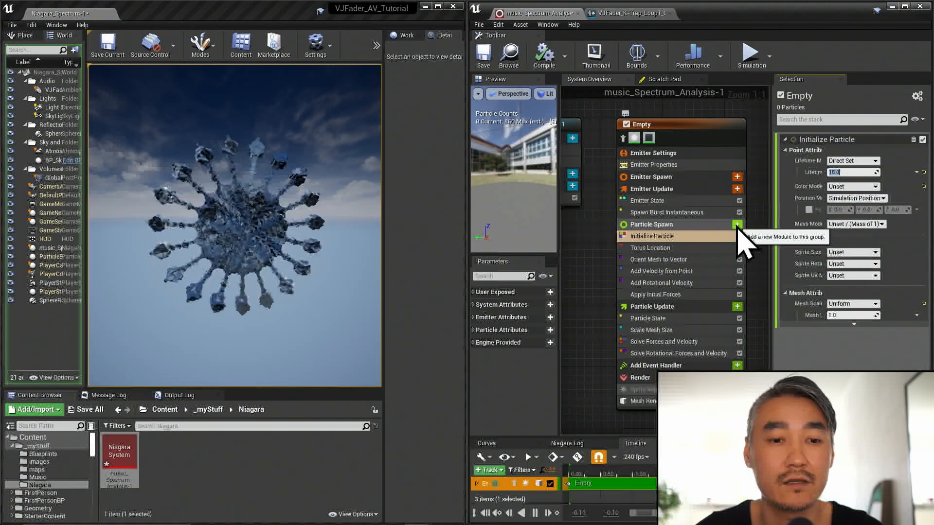
left_click(737, 224)
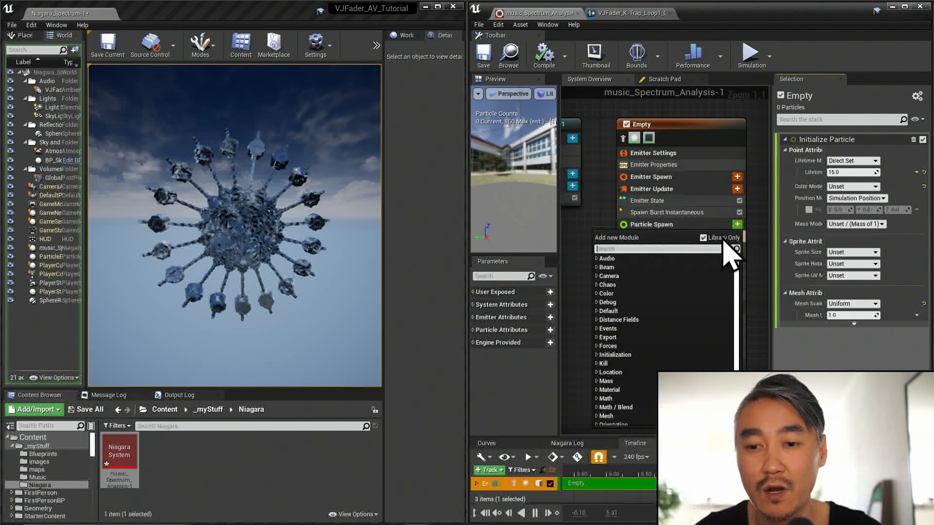
left_click(703, 227)
left_click(704, 224)
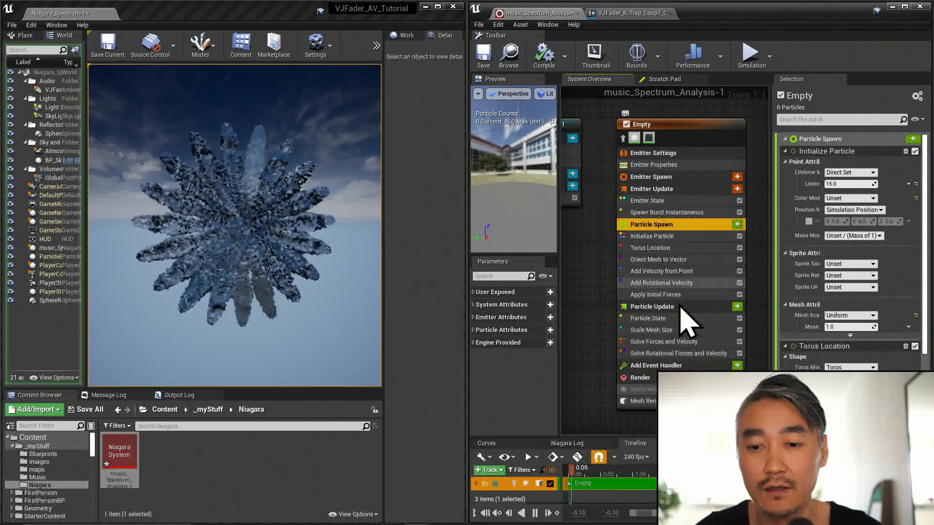
left_click(686, 307)
left_click(715, 225)
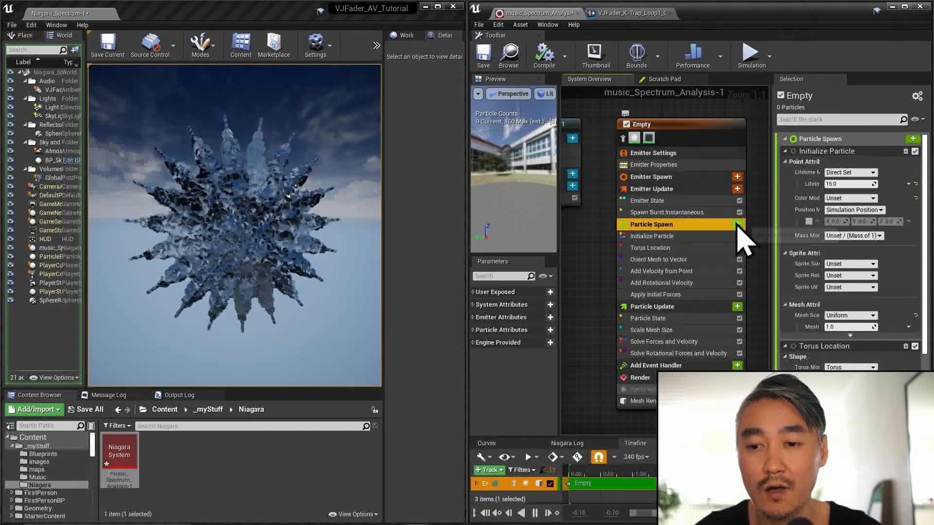
- Add a Curl Noise Force module to Particle Spawn, fix its order issue, and set strength 30.0, frequency 0.1 and pan noise Z 0.1
left_click(737, 224)
type("curl")
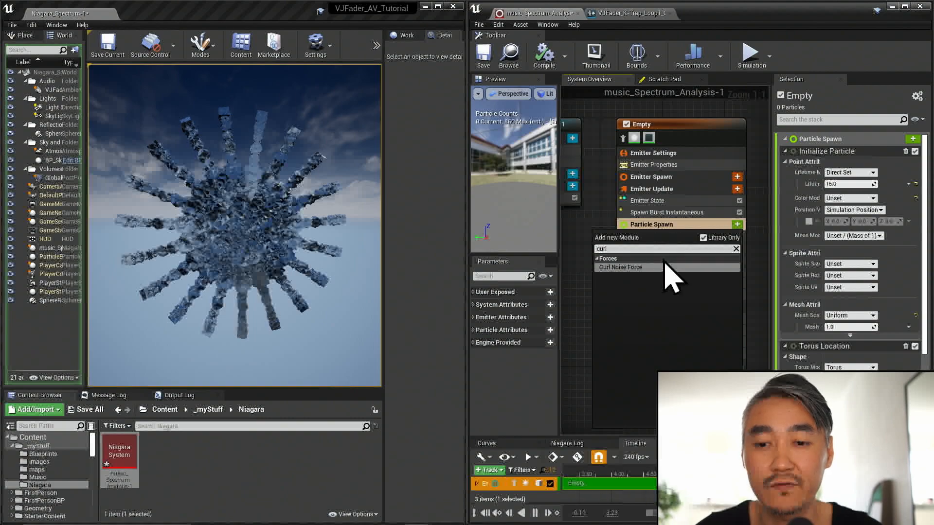
left_click(666, 267)
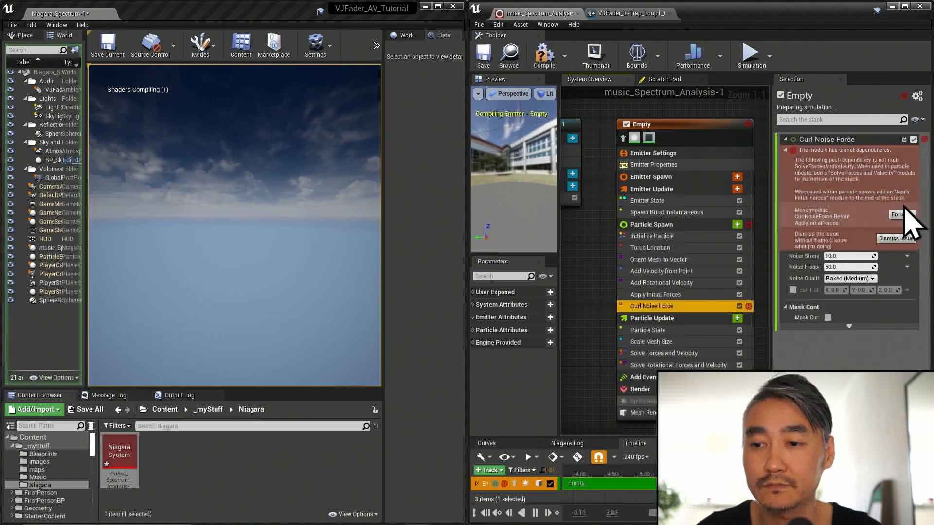
left_click(910, 215)
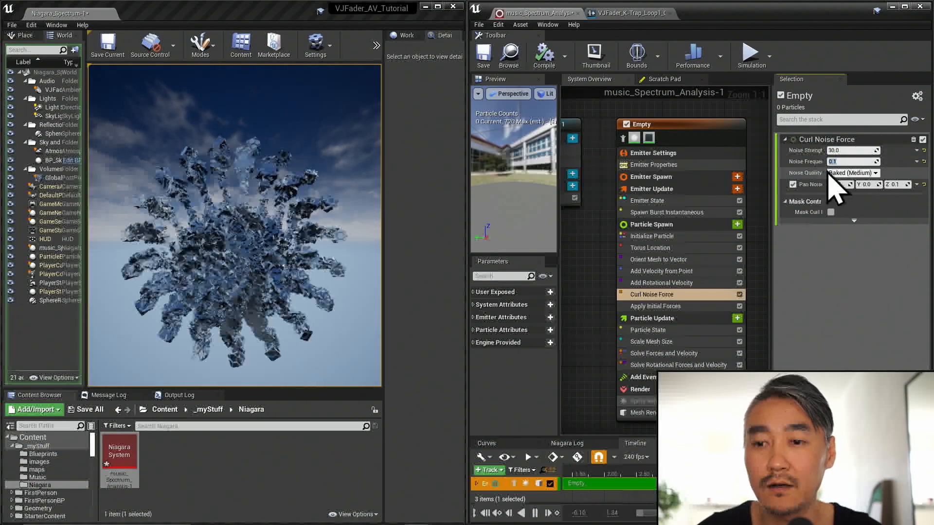
left_click(830, 161)
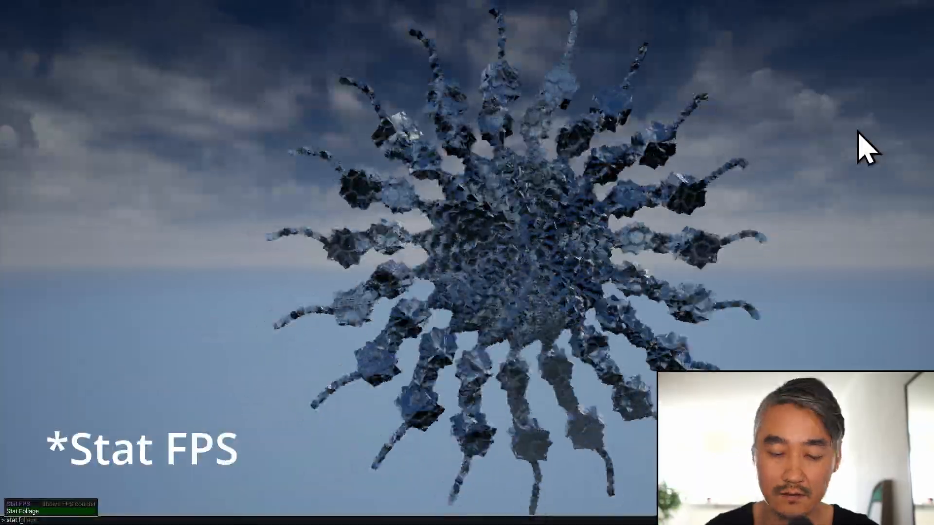
- Run the Stat FPS console command in the full-screen running level to show the frame rate
key("Up")
key("Return")
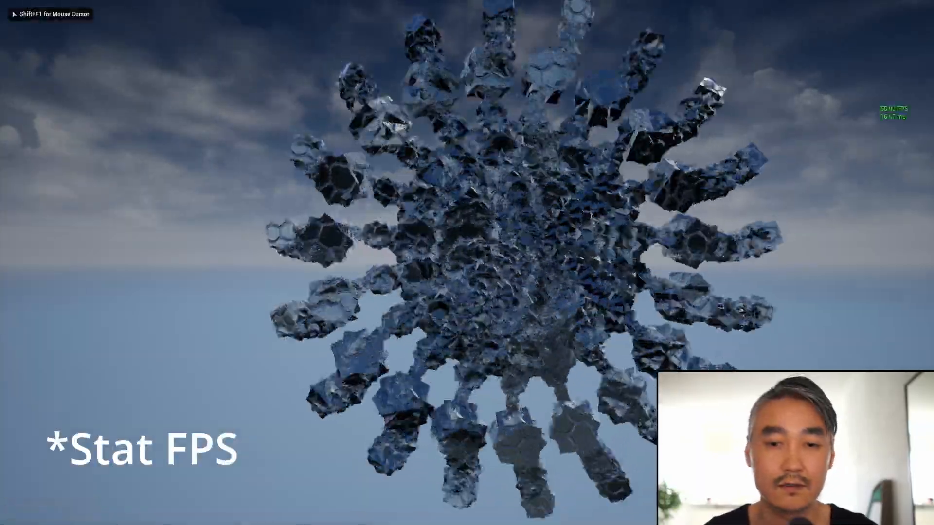